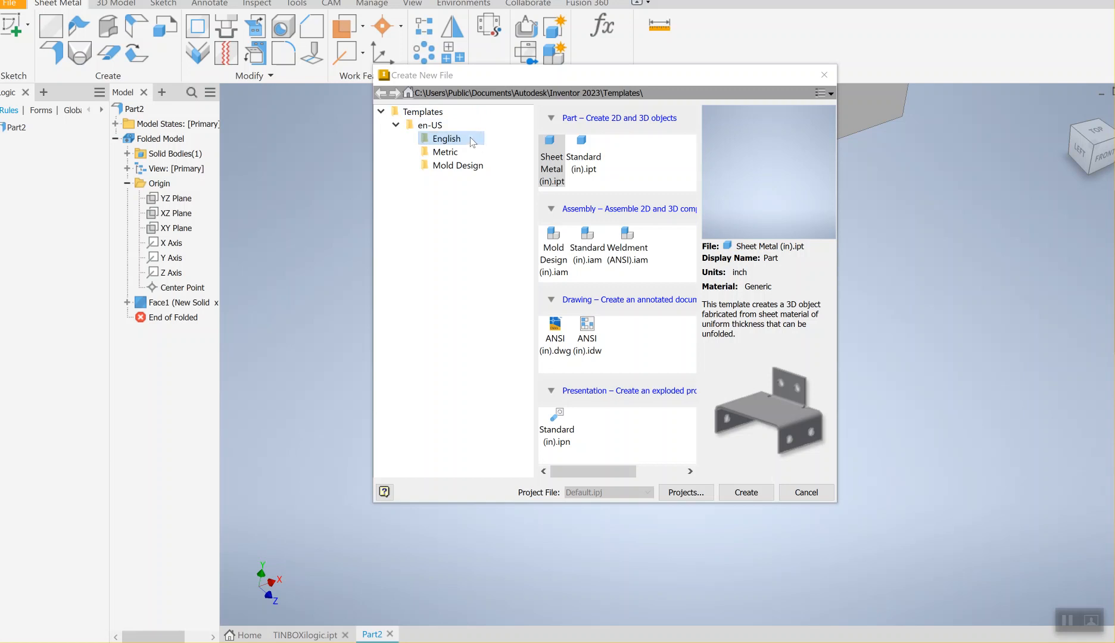
Create a new part from the English Sheet Metal (in).ipt template, leaving the Default project active
click(452, 152)
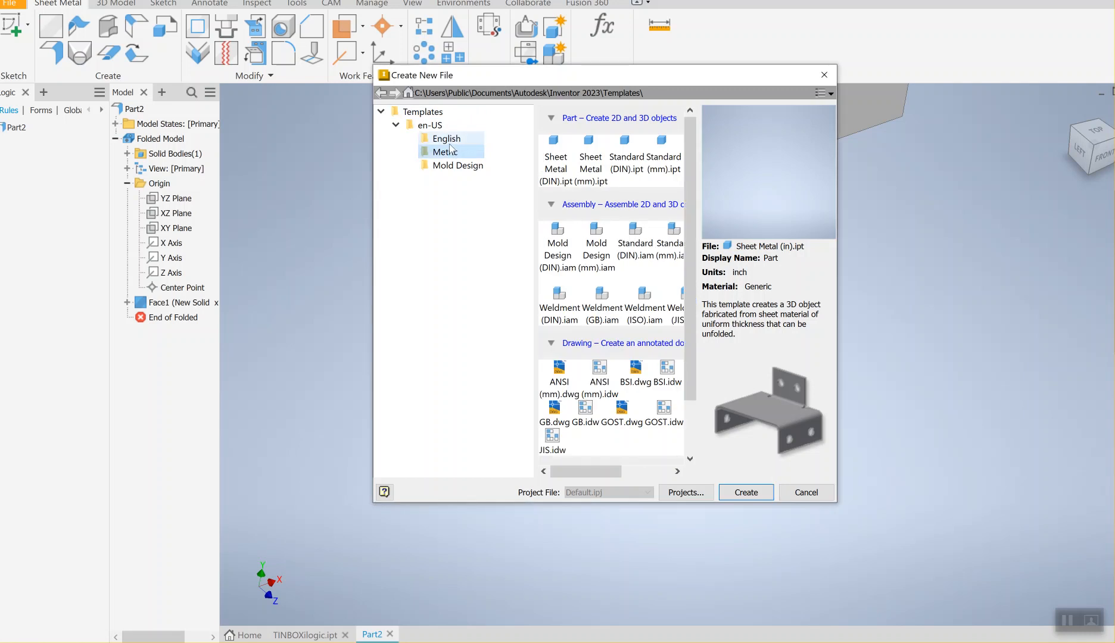
click(451, 143)
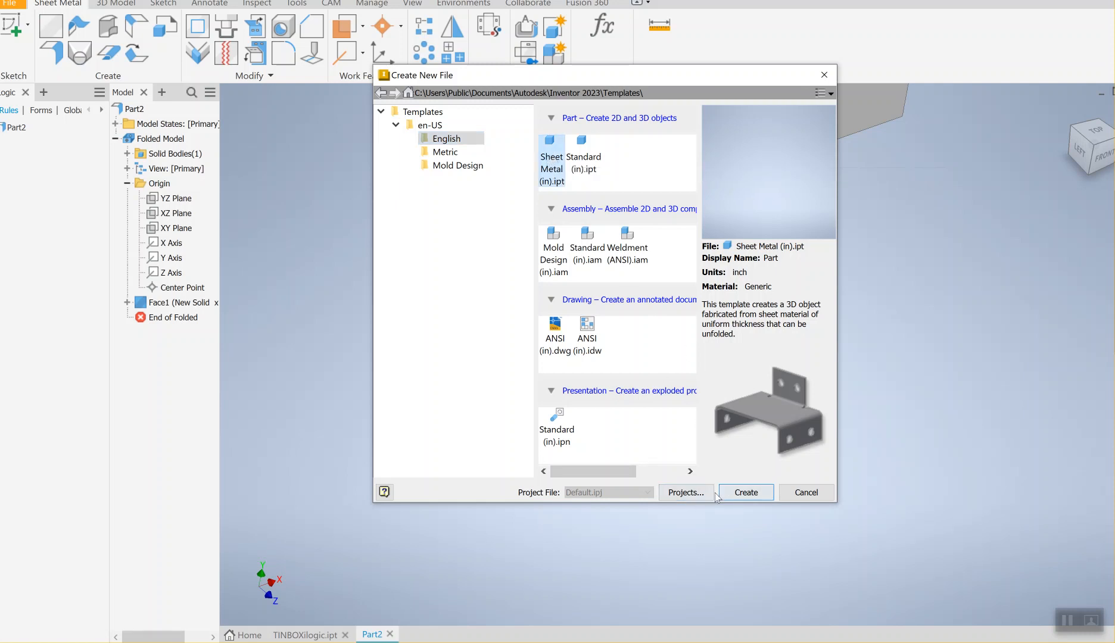
click(681, 493)
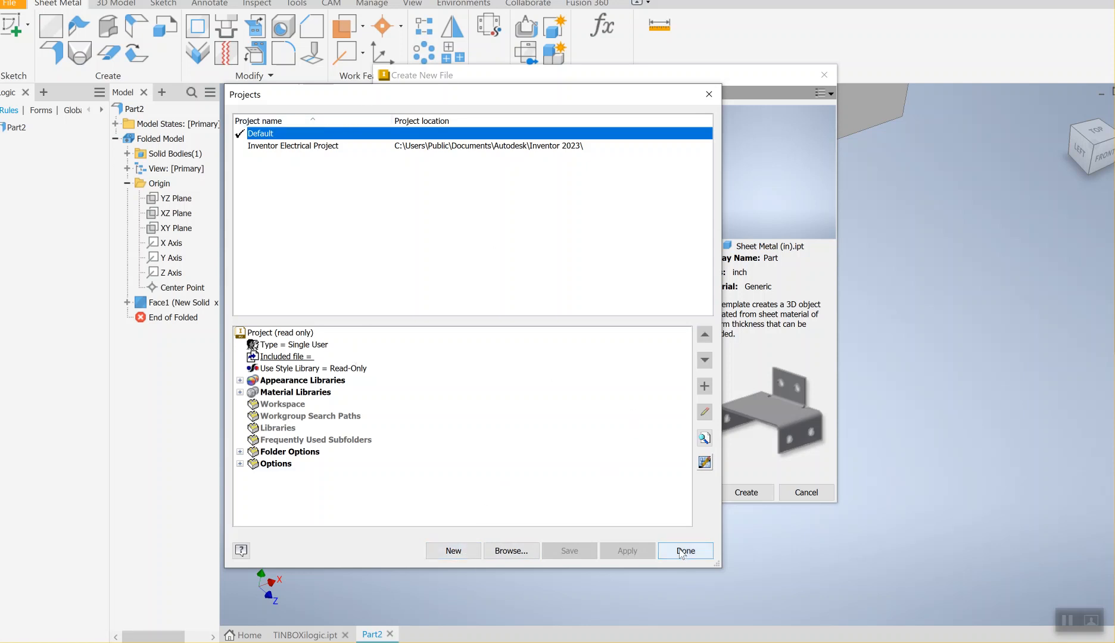
click(685, 551)
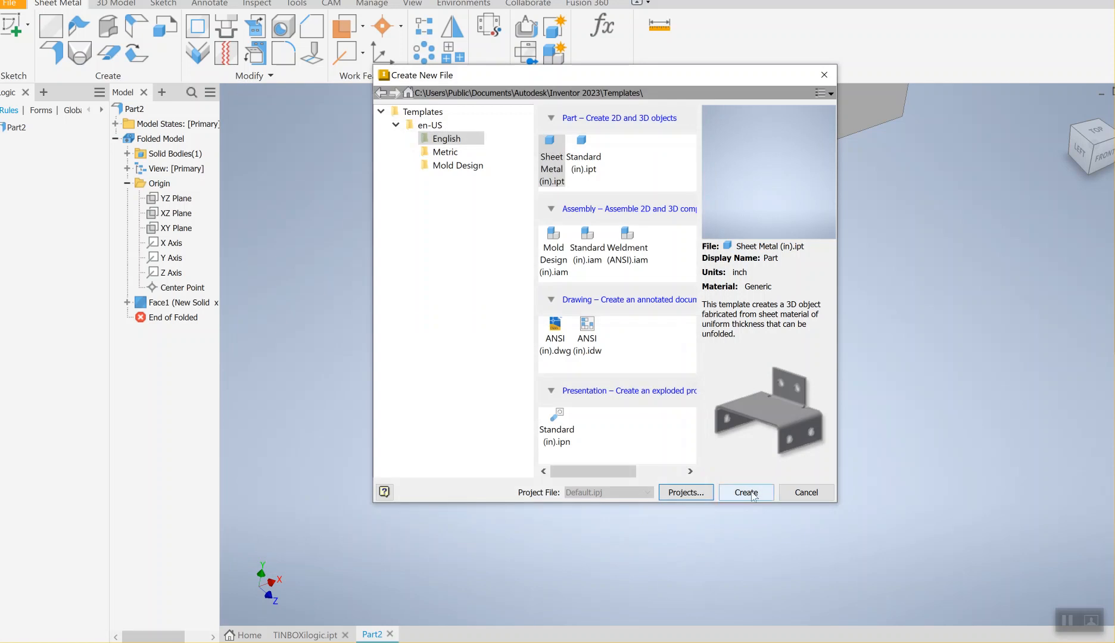
click(746, 494)
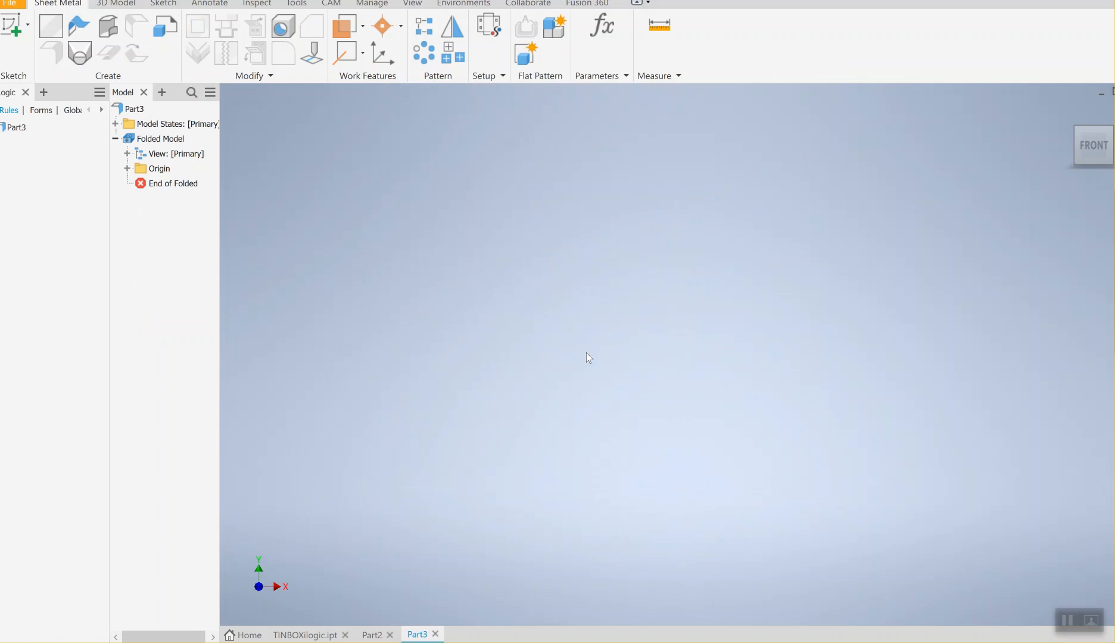
Start a sketch on the XZ origin plane and activate the two-point Rectangle tool
click(128, 169)
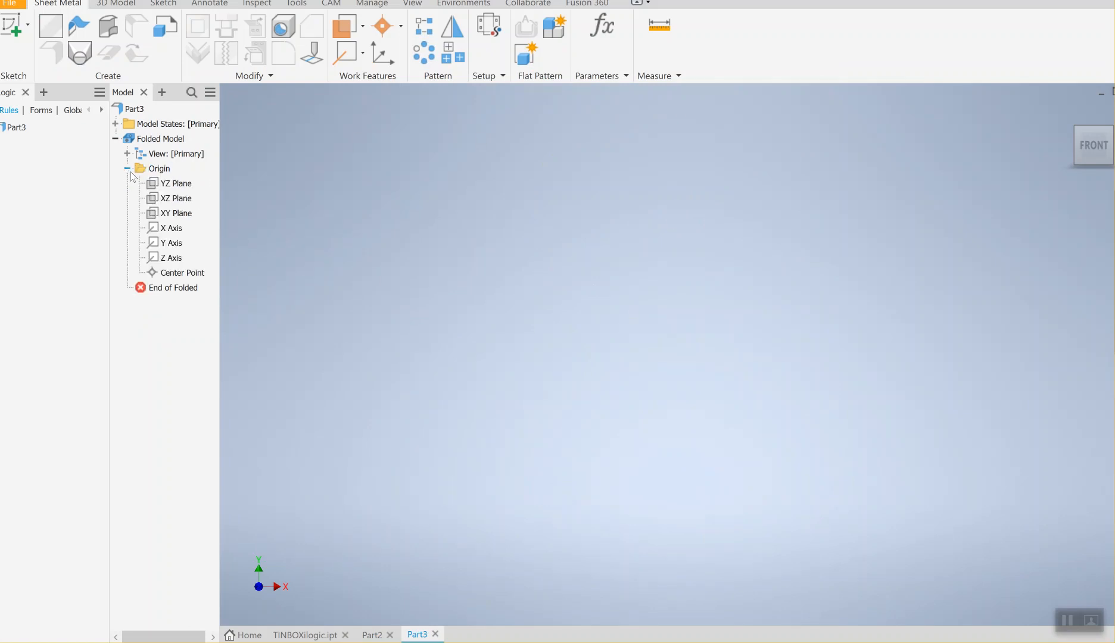
click(153, 200)
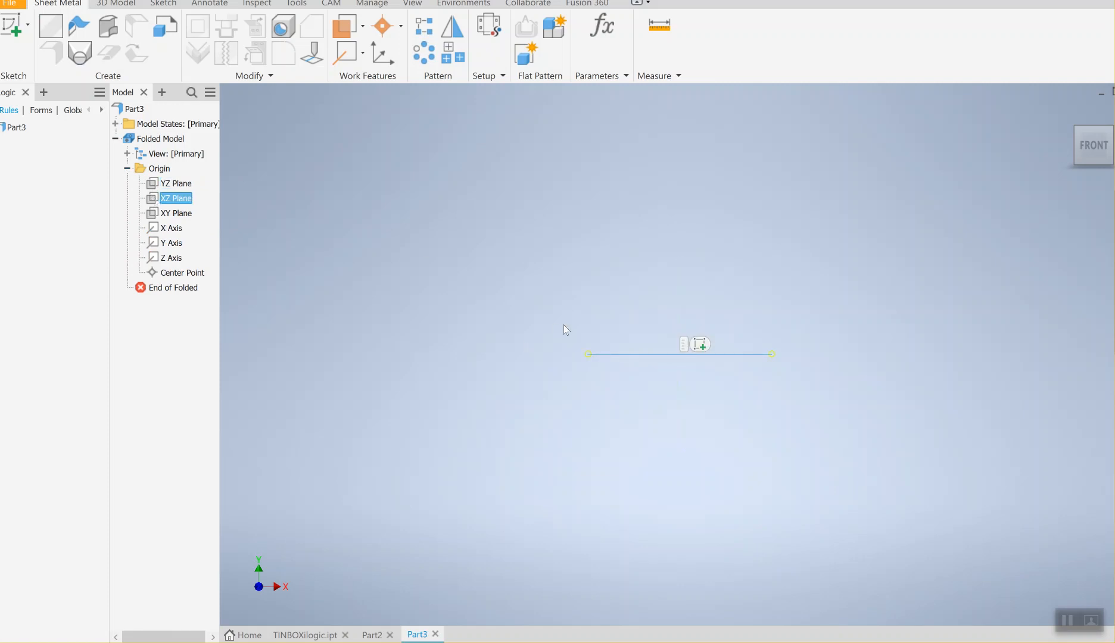
click(699, 345)
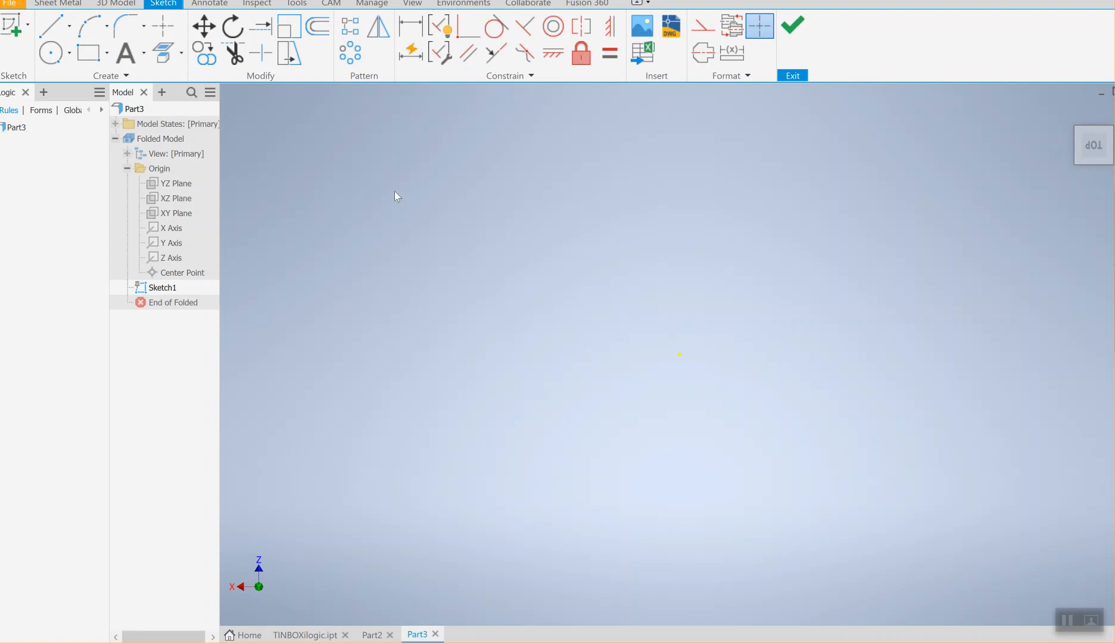
click(83, 57)
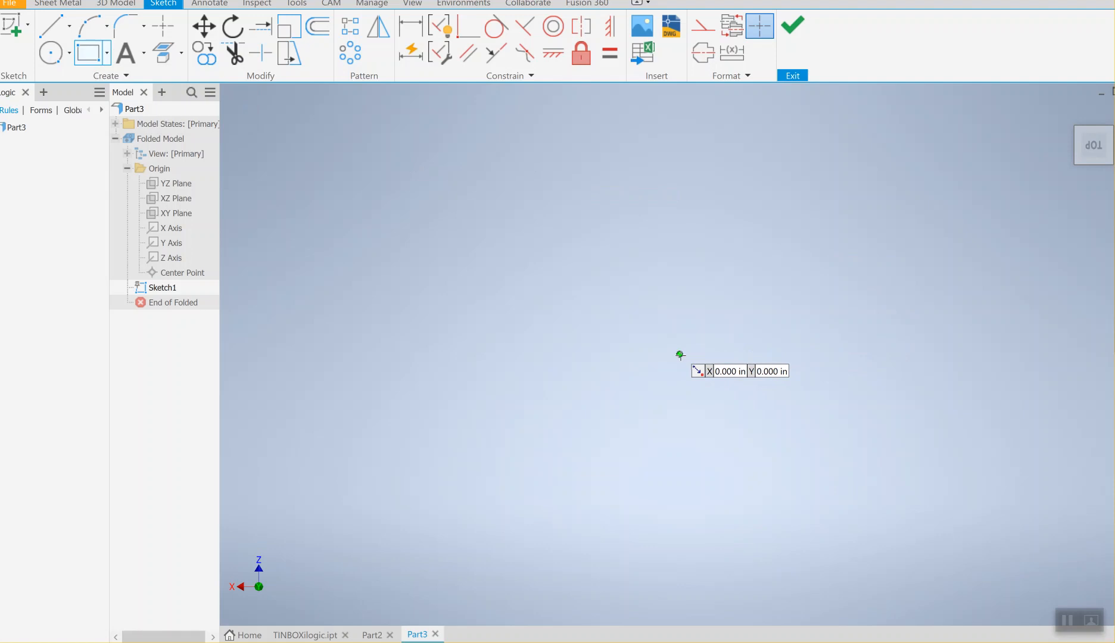
click(680, 355)
key(Escape)
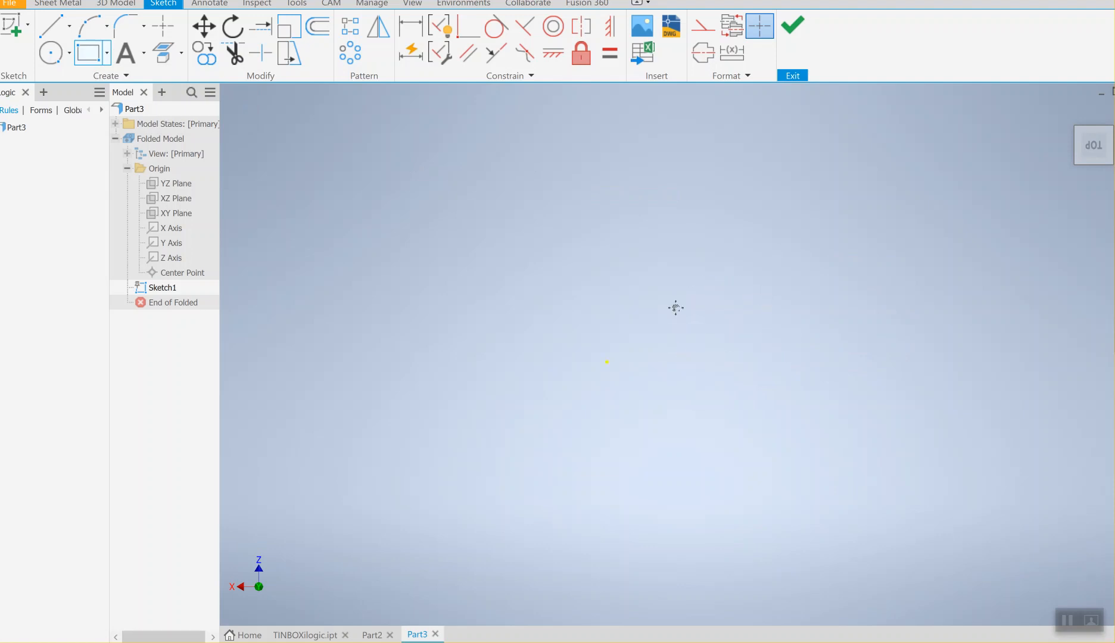
click(433, 443)
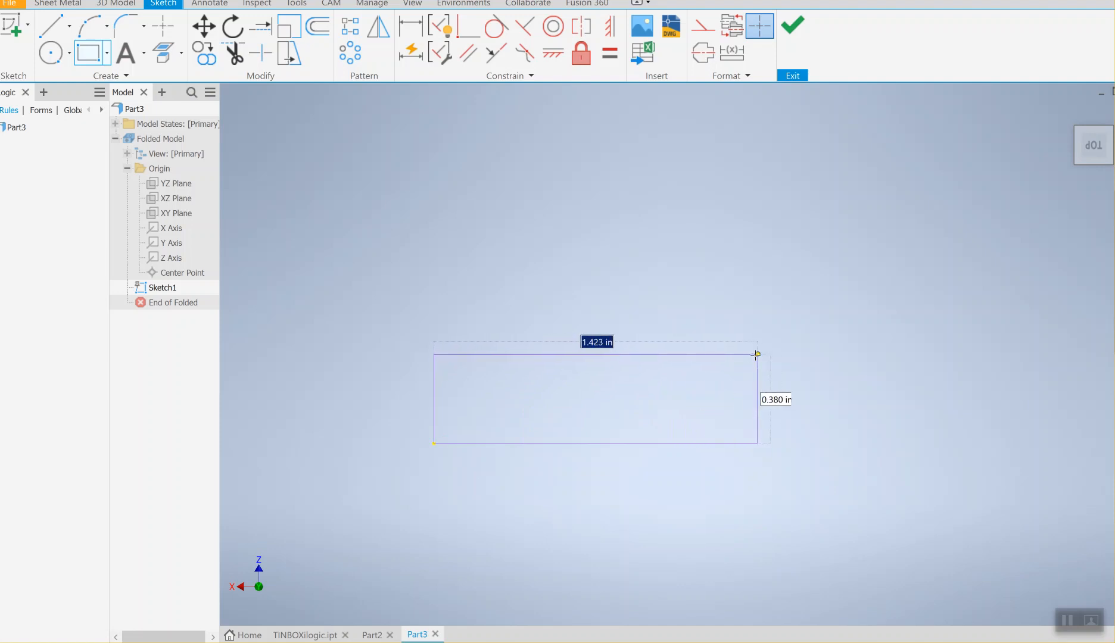
key(Escape)
Sketch a rectangle 5.6 in wide and 1.2 in high with one corner at the origin, and finish the sketch
click(318, 476)
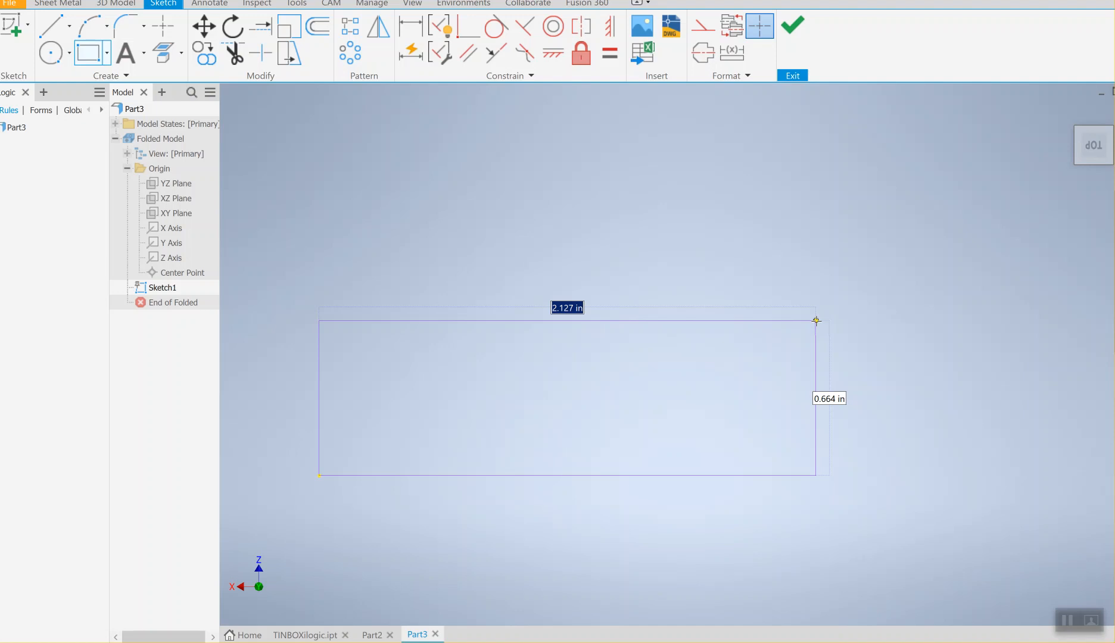
text(5,6)
key(BackSpace)
key(BackSpace)
text(.6)
key(Tab)
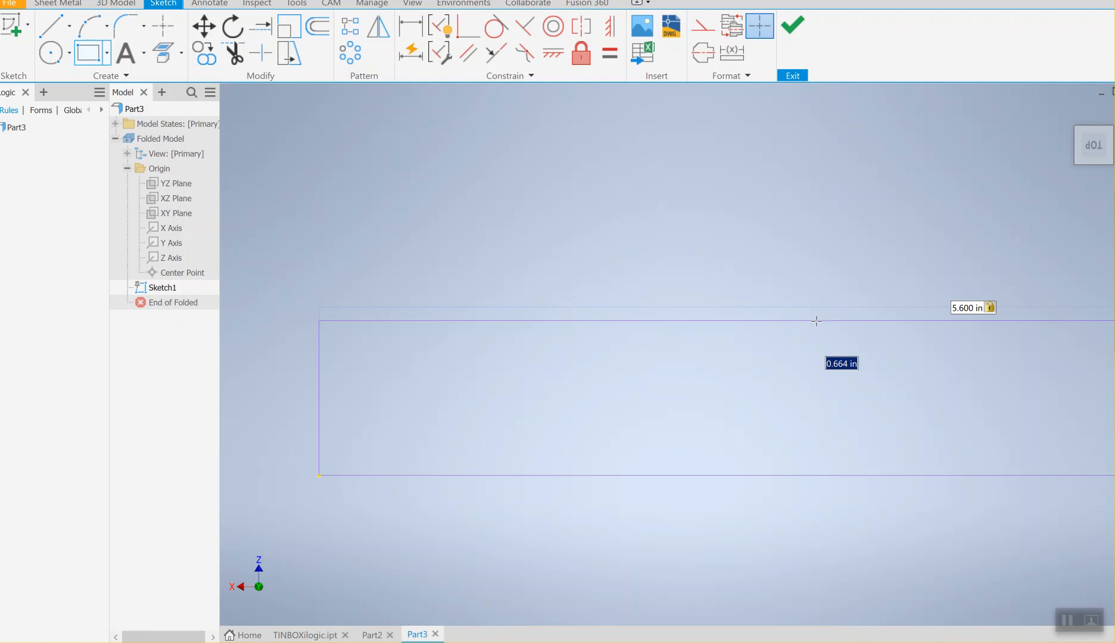
text(1.2)
key(Return)
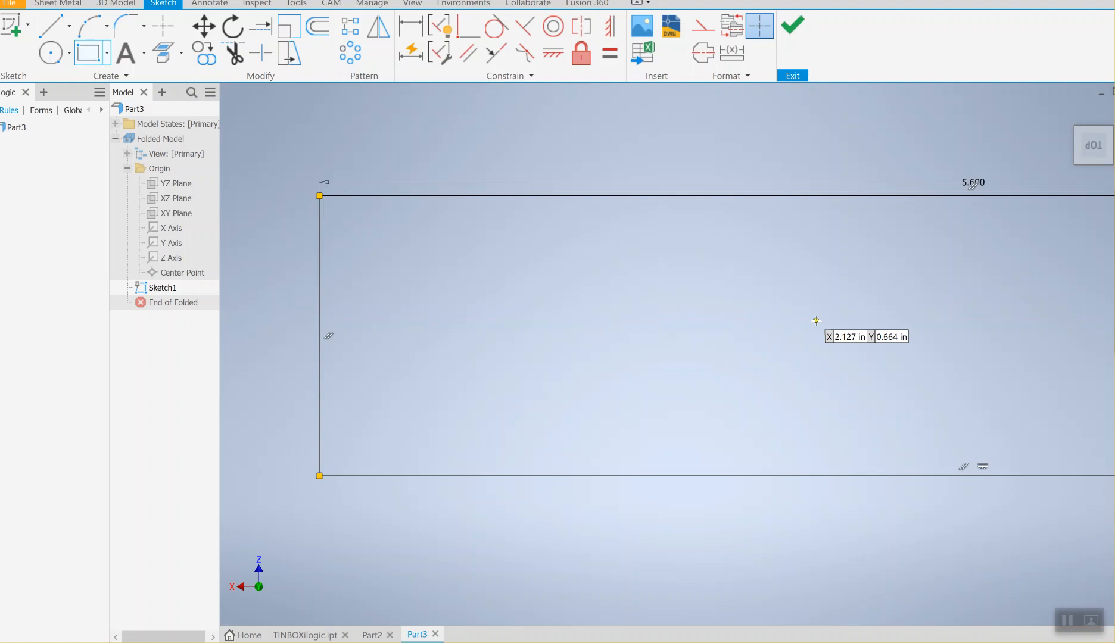
scroll(785, 321, up, 1)
scroll(785, 321, down, 2)
mouse_move(831, 309)
middle_down()
mouse_move(528, 284)
mouse_move(627, 293)
mouse_move(628, 340)
middle_up()
scroll(631, 303, down, 2)
scroll(622, 325, up, 3)
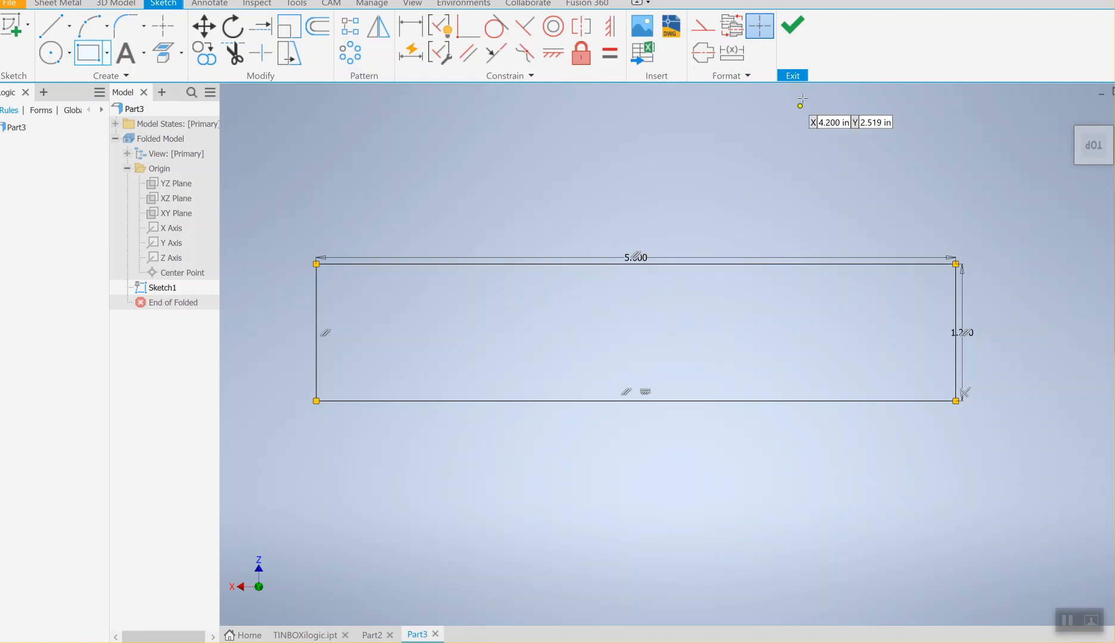
click(793, 26)
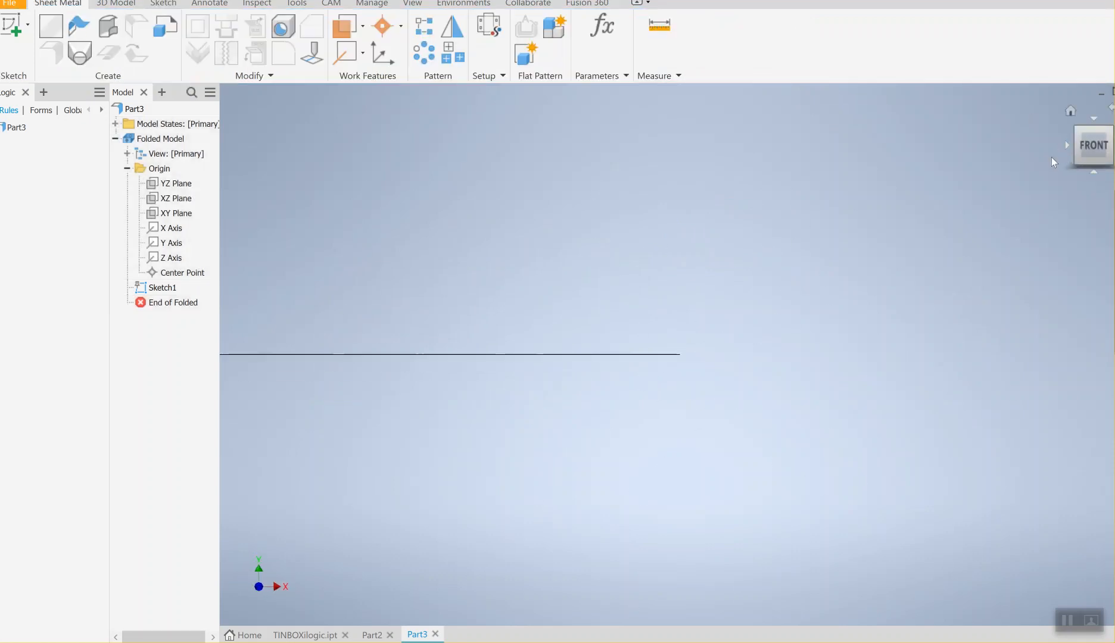
Orient the view straight onto the rectangle sketch from below and set that view as Front
drag(1088, 149, 1082, 96)
middle_drag(898, 228, 1054, 216)
click(1092, 162)
middle_drag(756, 254, 650, 230)
middle_drag(1093, 134, 1063, 143)
right_click(1101, 150)
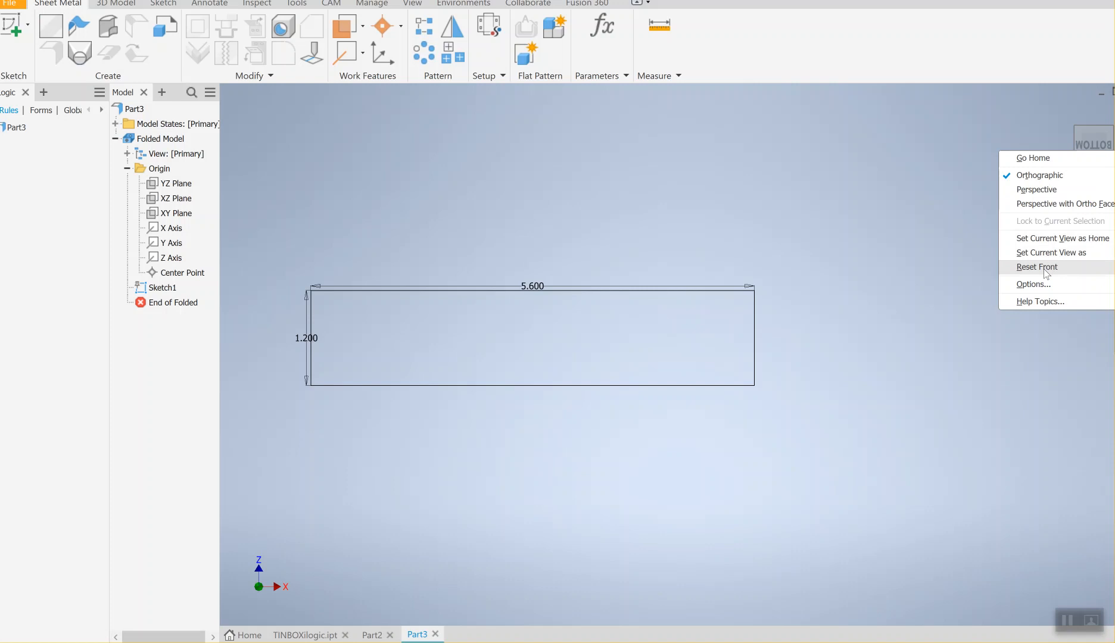
mouse_move(1044, 257)
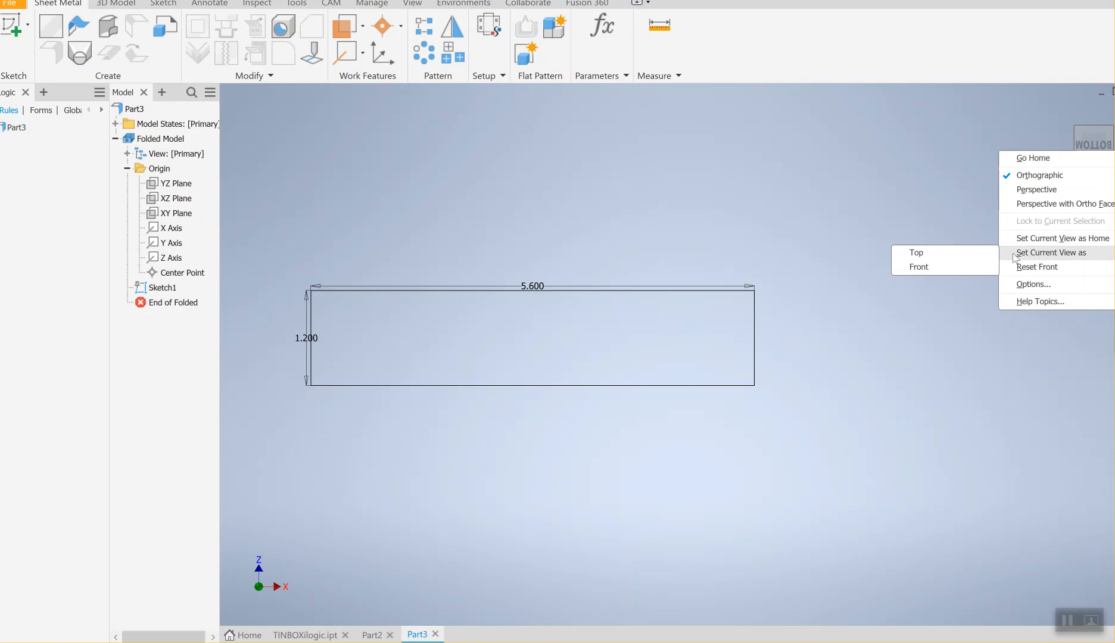
click(942, 268)
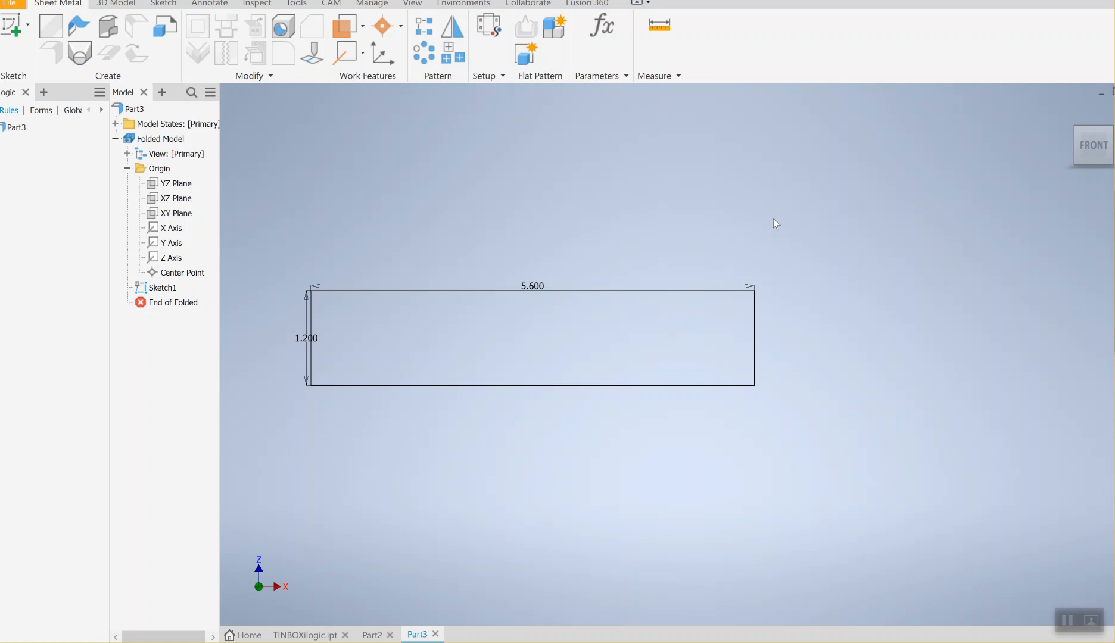
Create a sheet metal Face from the rectangle profile with the offset on both sides, following the default sheet metal rule
click(51, 26)
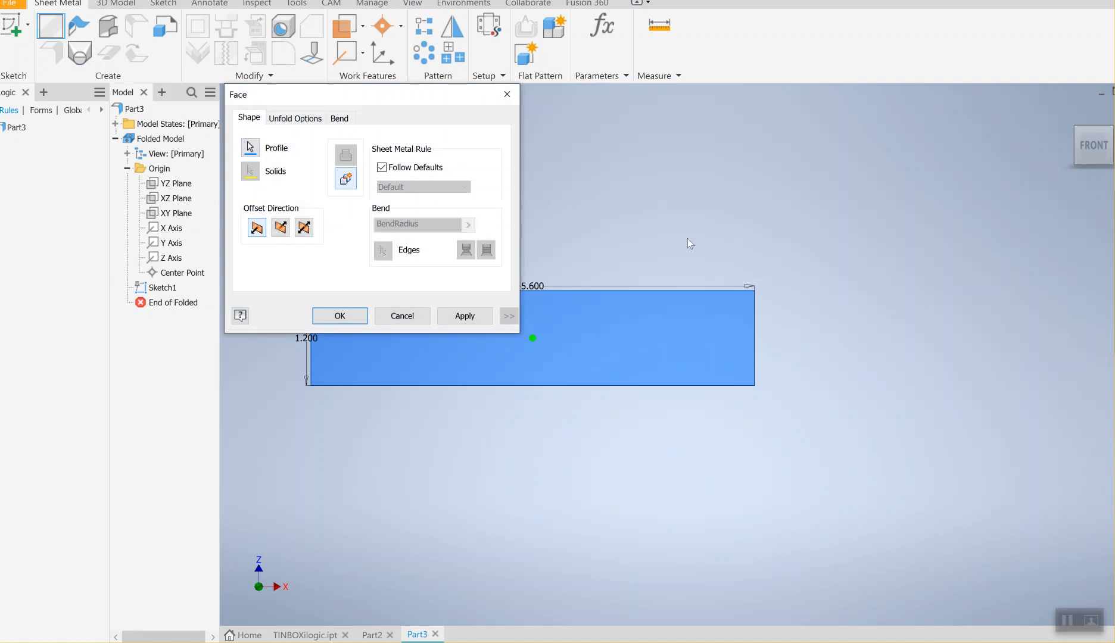
middle_drag(739, 206, 807, 275)
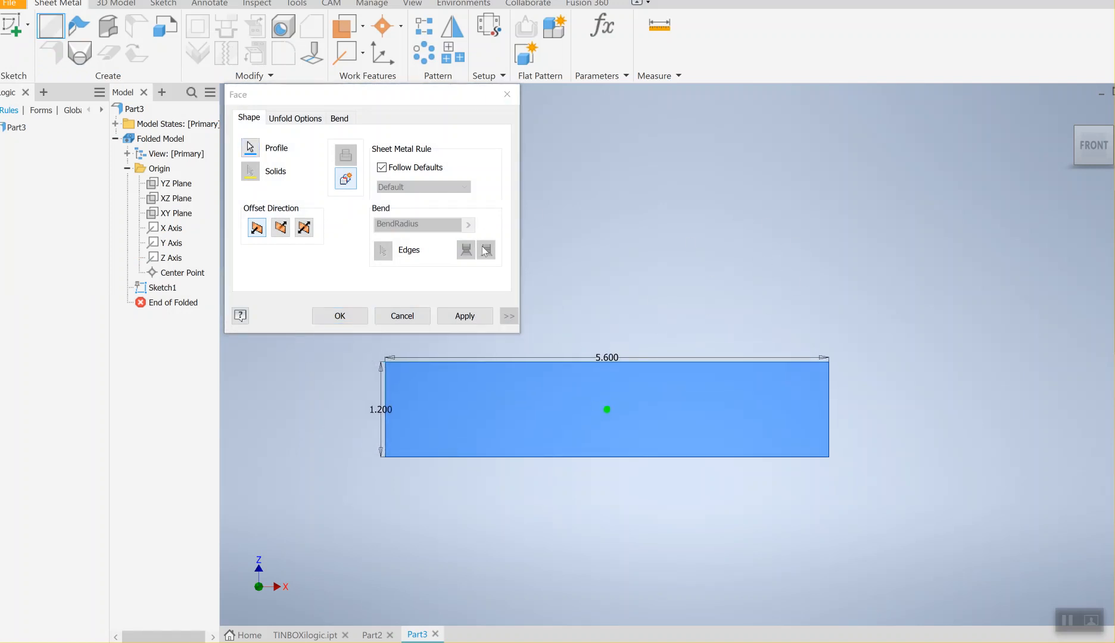
click(305, 228)
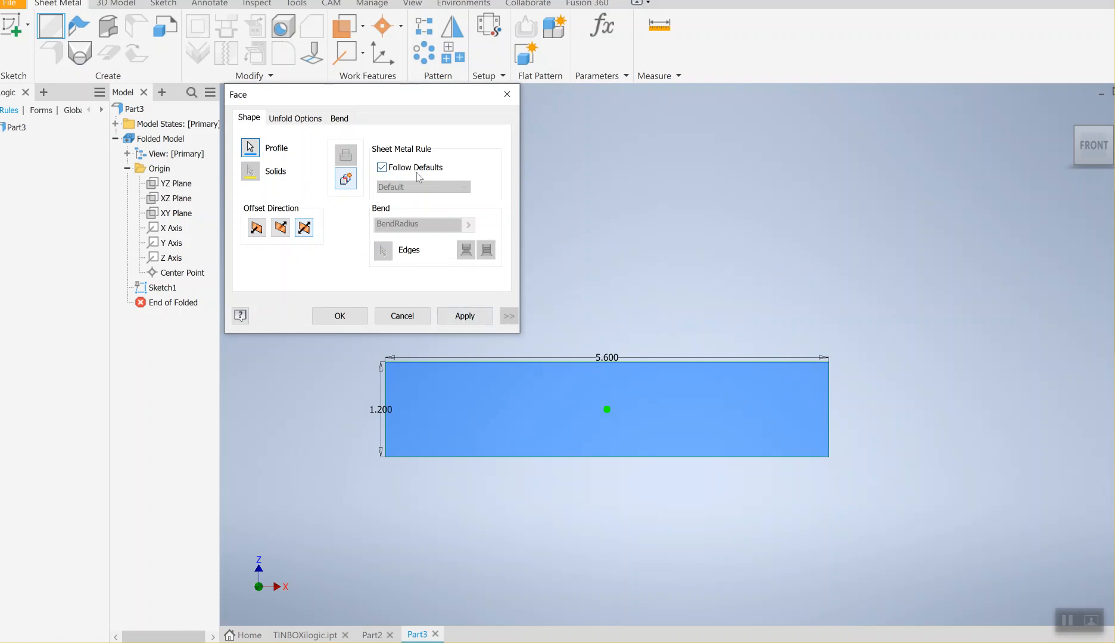
click(382, 168)
click(382, 168)
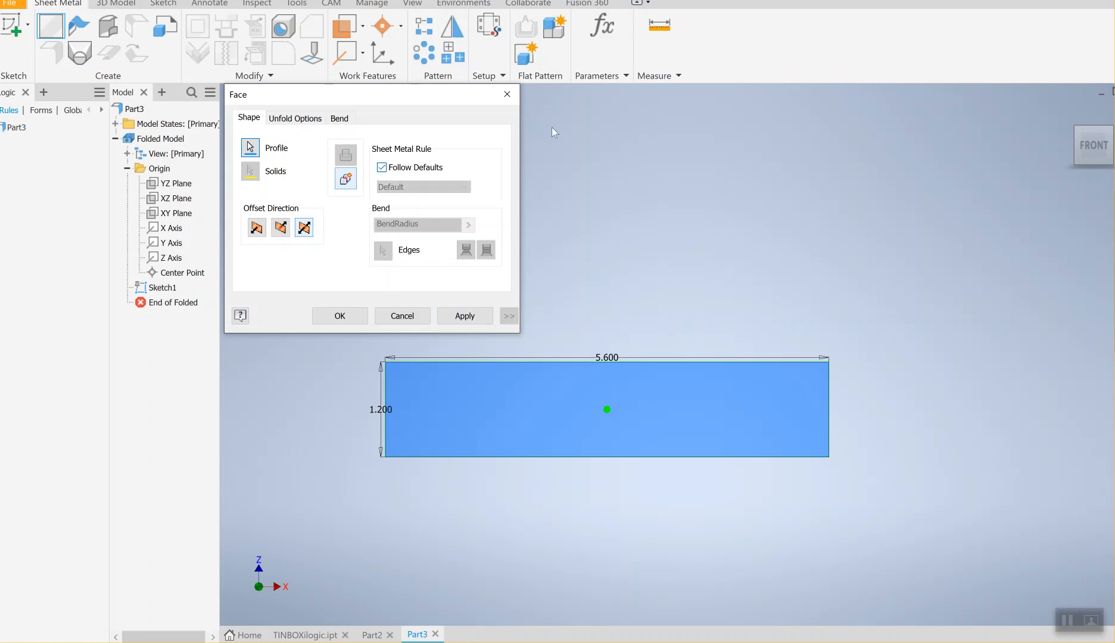
click(465, 316)
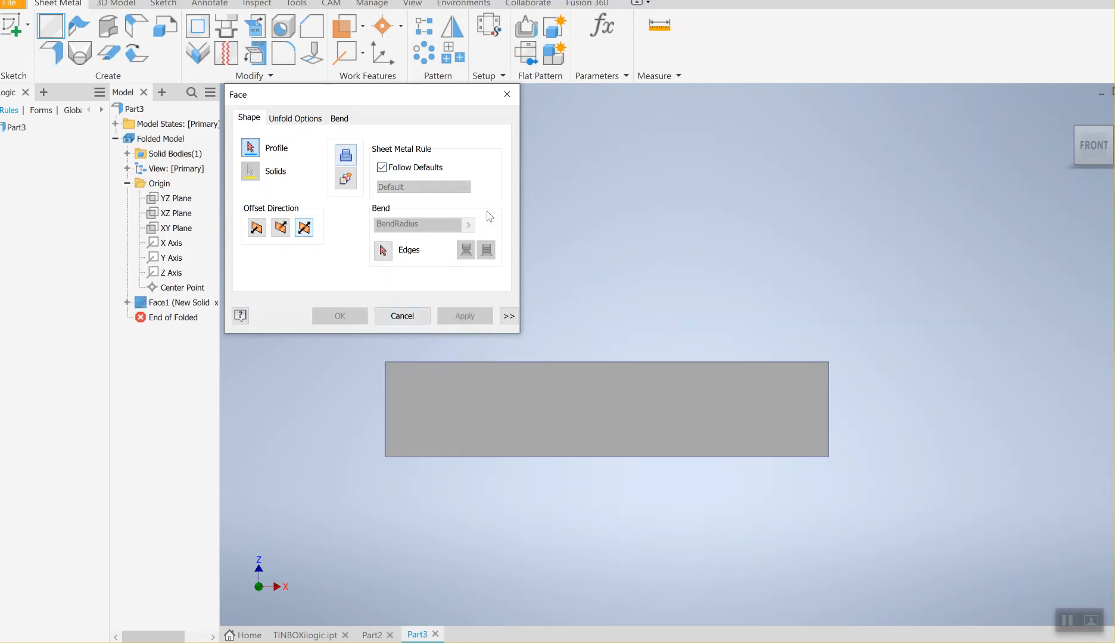
click(507, 95)
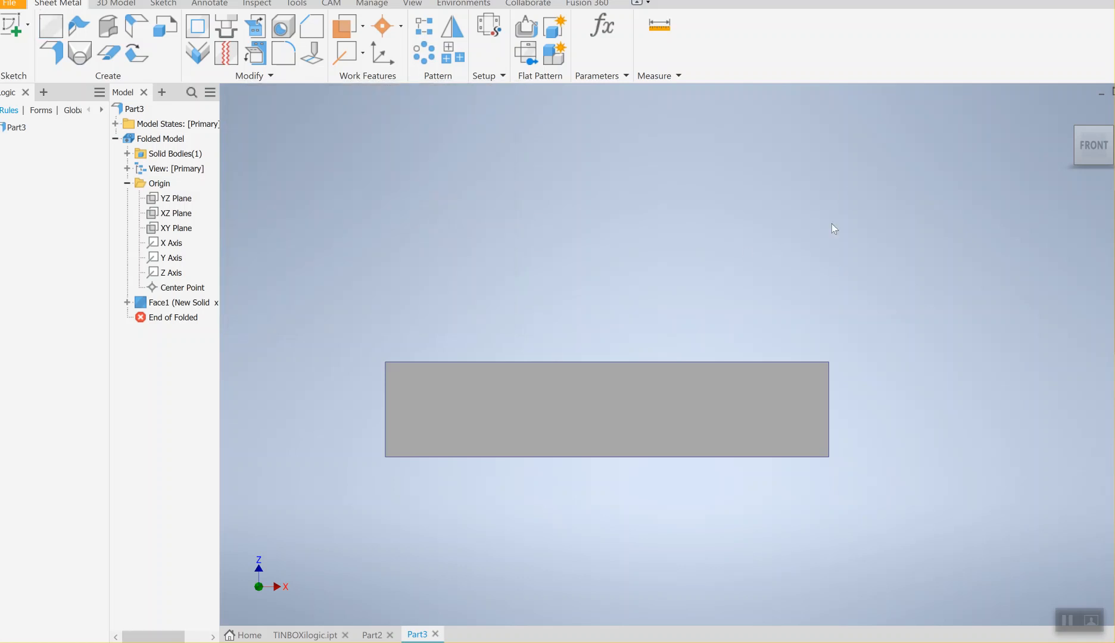
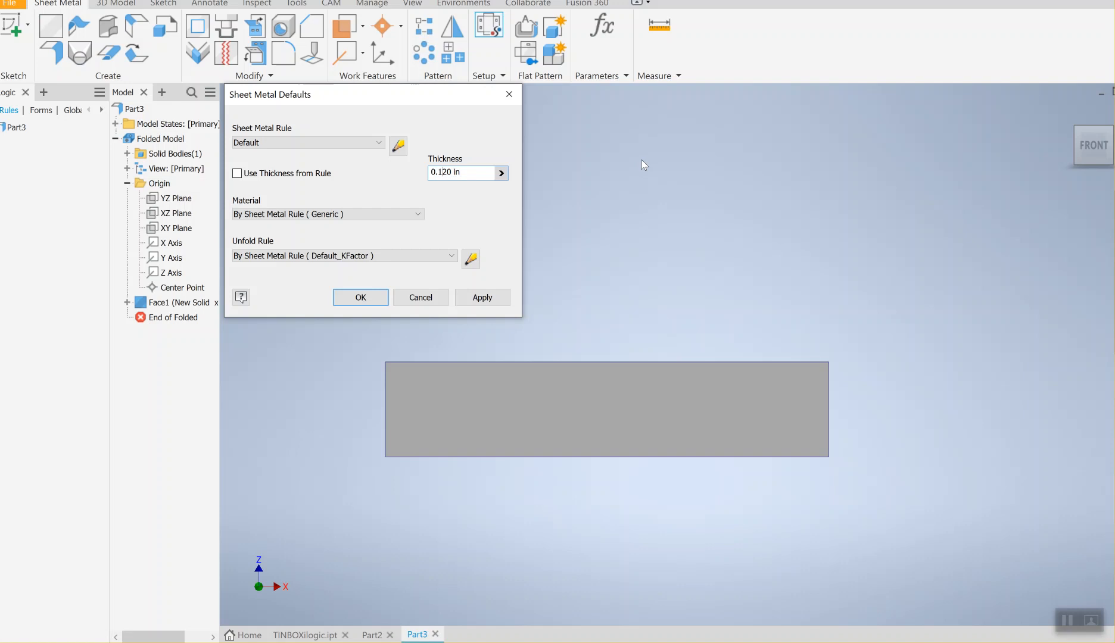
Set the sheet metal default thickness to 0.064 in
key(BackSpace)
text(0)
key(BackSpace)
text(64)
key(Delete)
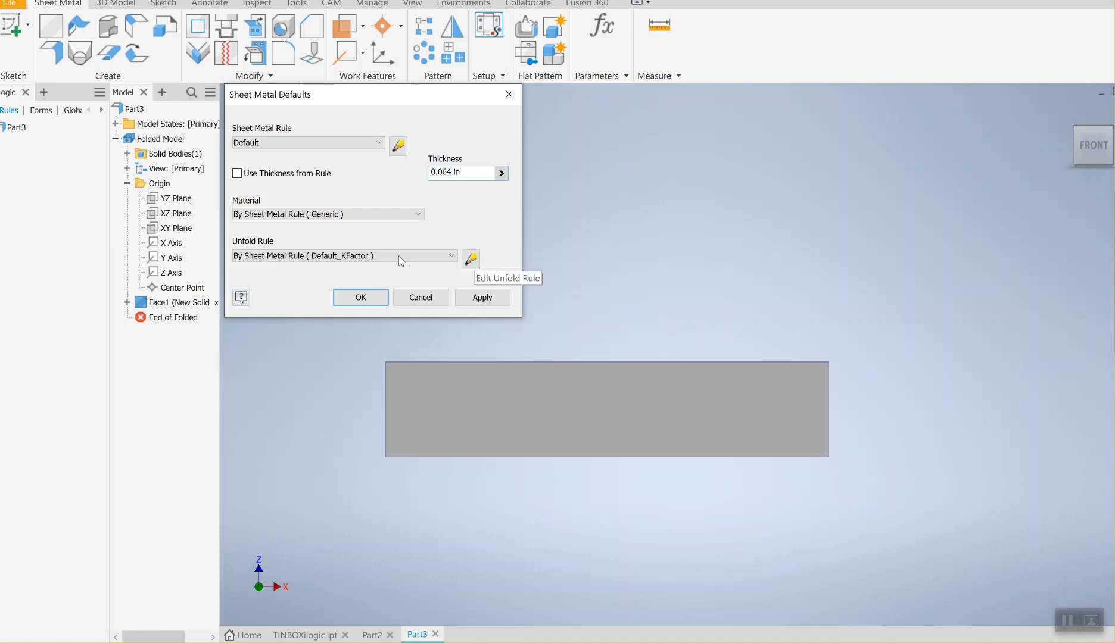
Open the Default_KFactor unfold rule for editing and set its spline factor value to 0.01
click(480, 260)
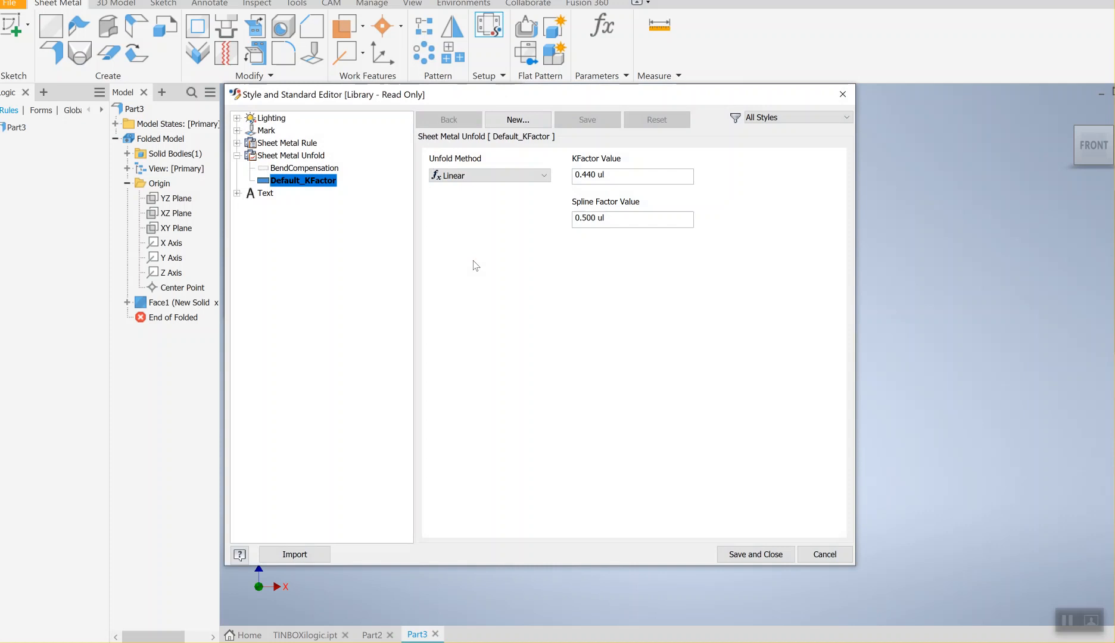
click(635, 215)
drag(581, 217, 610, 220)
text(0.01)
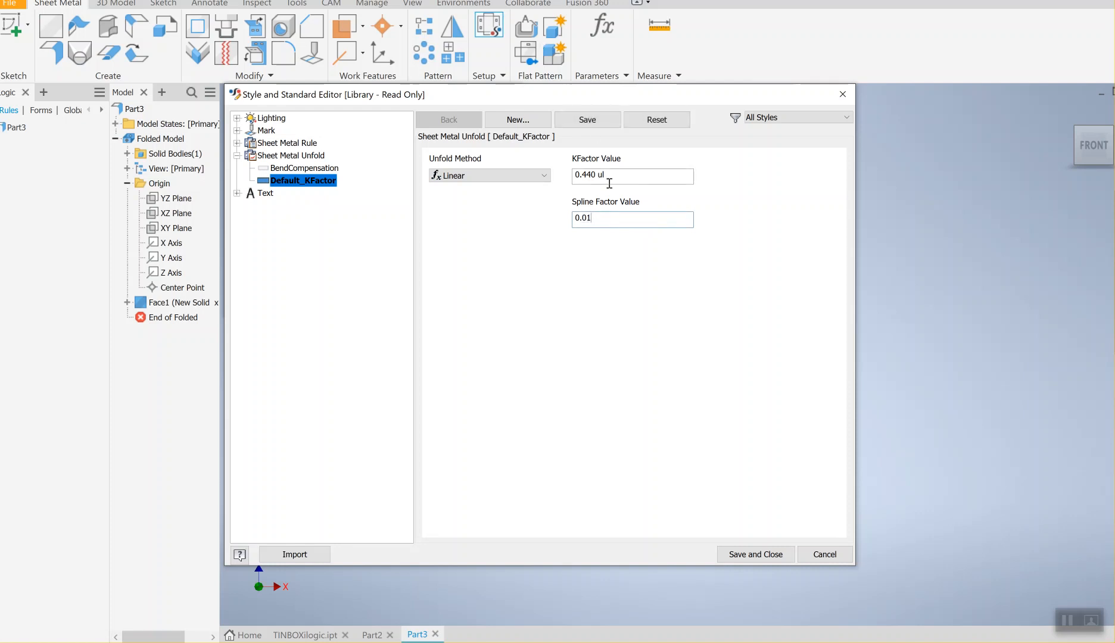
Try to set the KFactor value of the Default_KFactor unfold rule to 0.01
click(586, 176)
text(0)
text(=1)
key(BackSpace)
text(0)
text(,)
key(BackSpace)
key(BackSpace)
key(ctrl+z)
text(z)
key(BackSpace)
text(1)
key(Return)
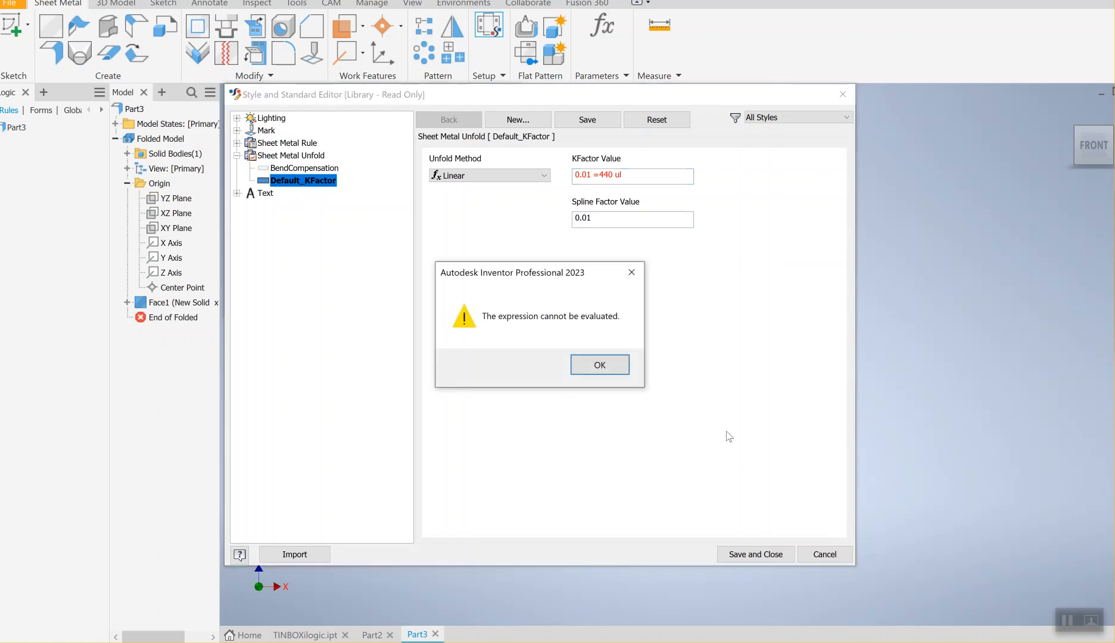
click(620, 365)
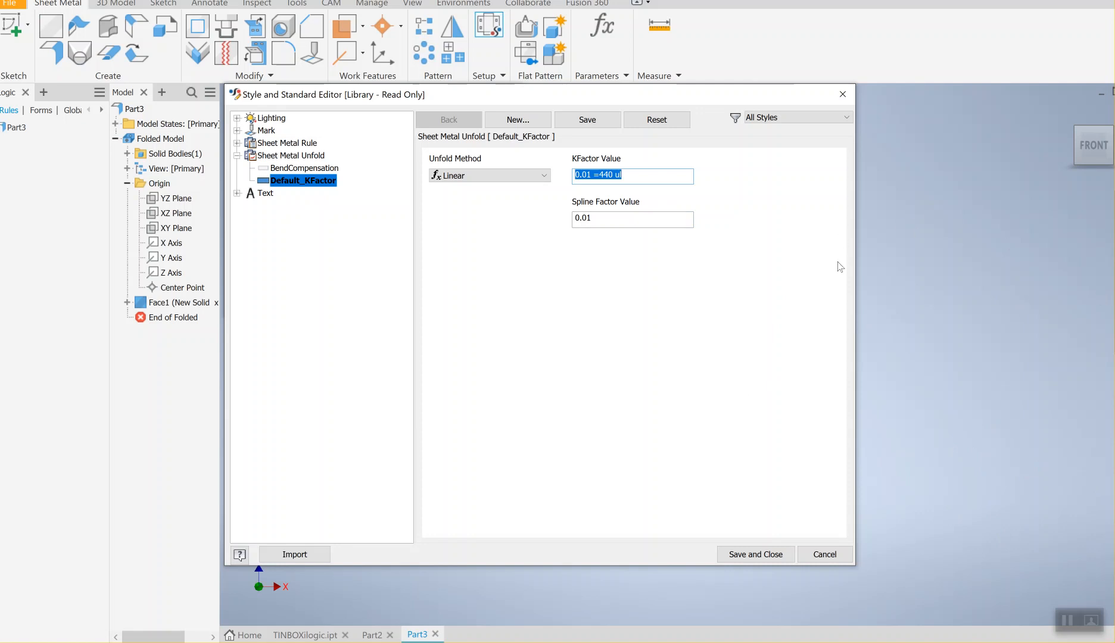
Try to save the Default_KFactor unfold rule and close the style editor
click(597, 217)
click(593, 362)
click(773, 555)
click(631, 277)
click(814, 555)
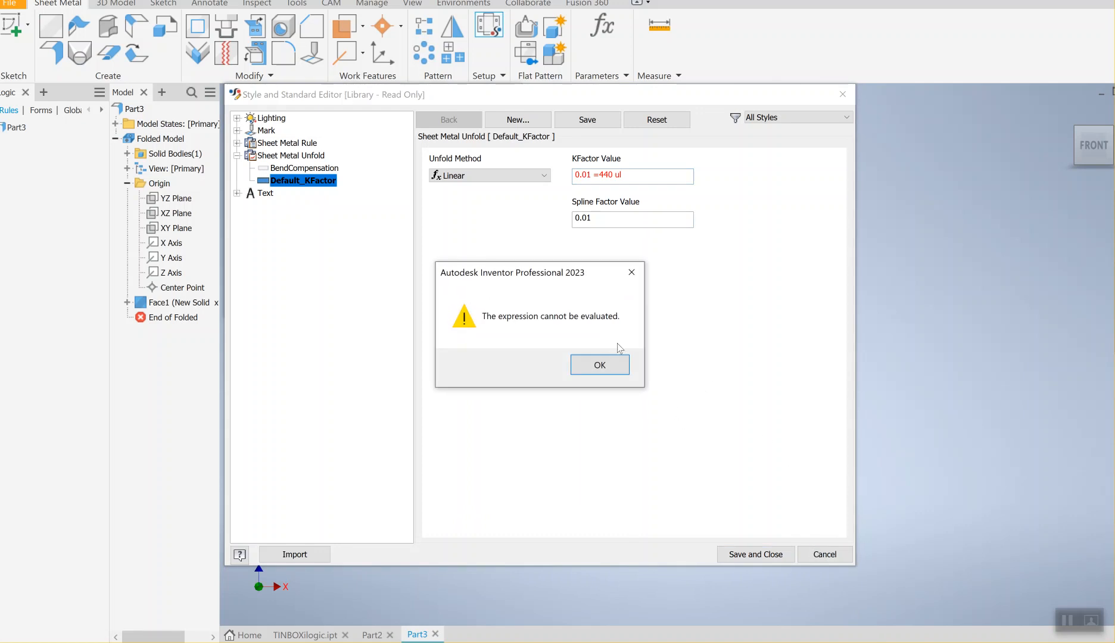
click(632, 272)
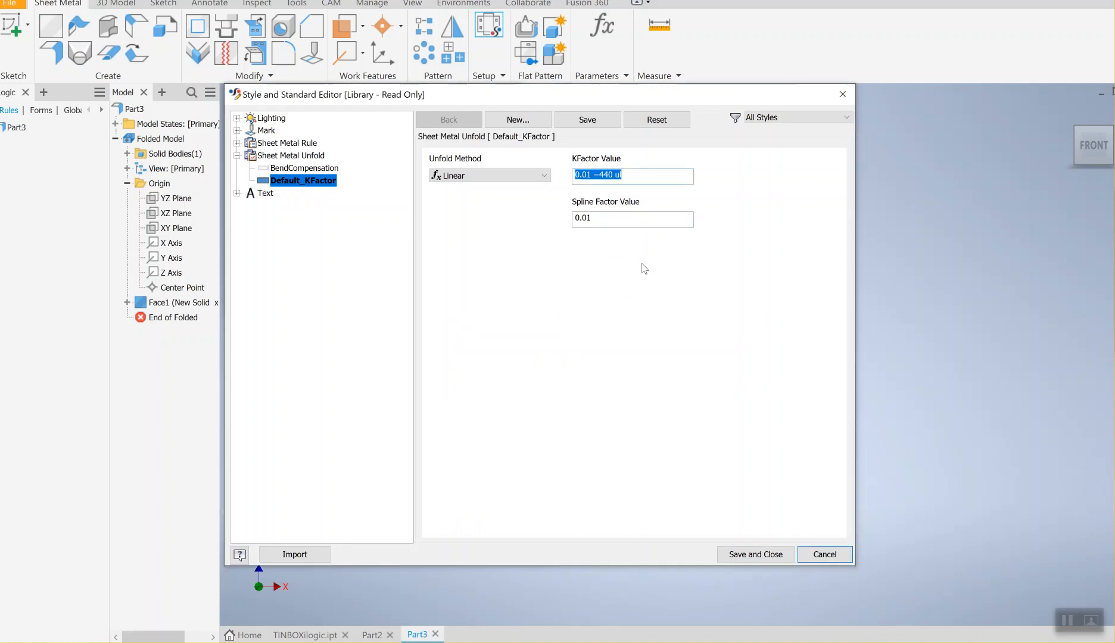
click(839, 97)
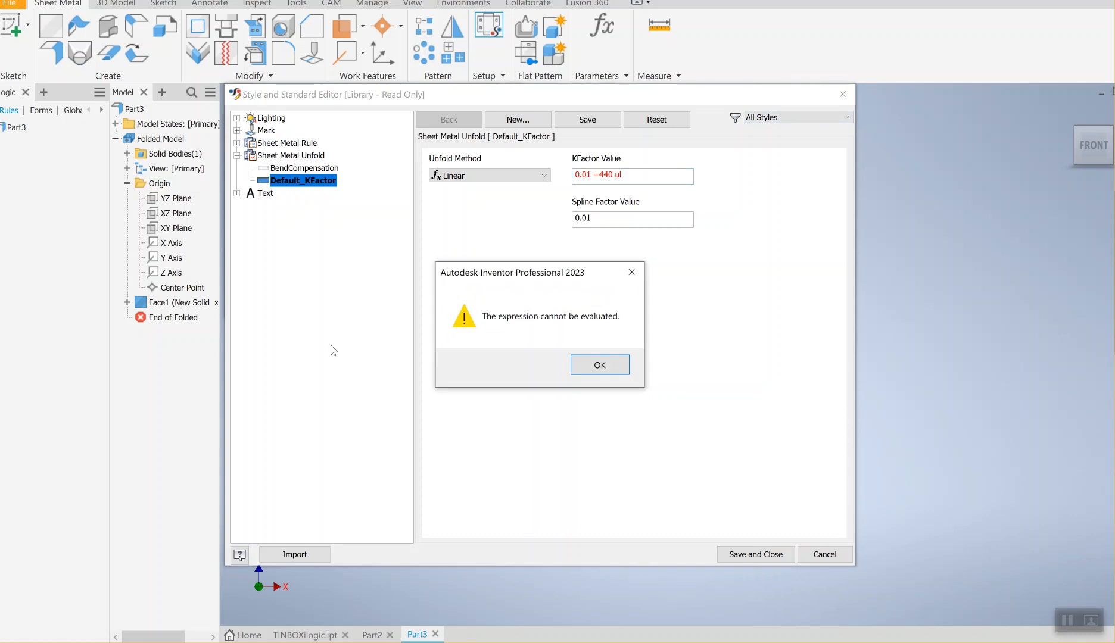
click(642, 174)
click(598, 364)
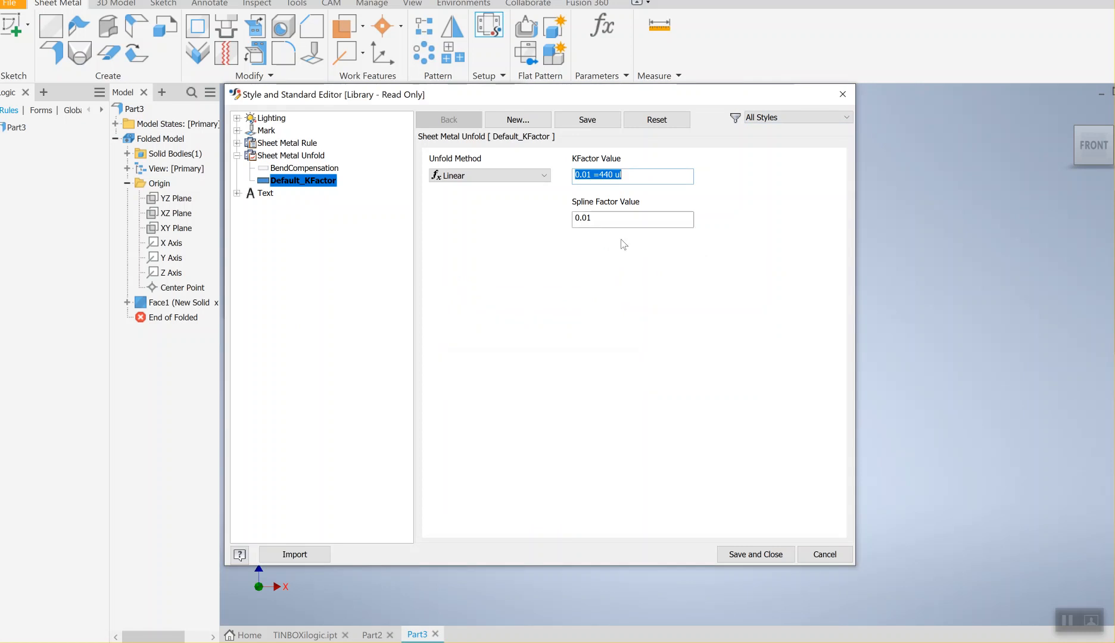
click(786, 556)
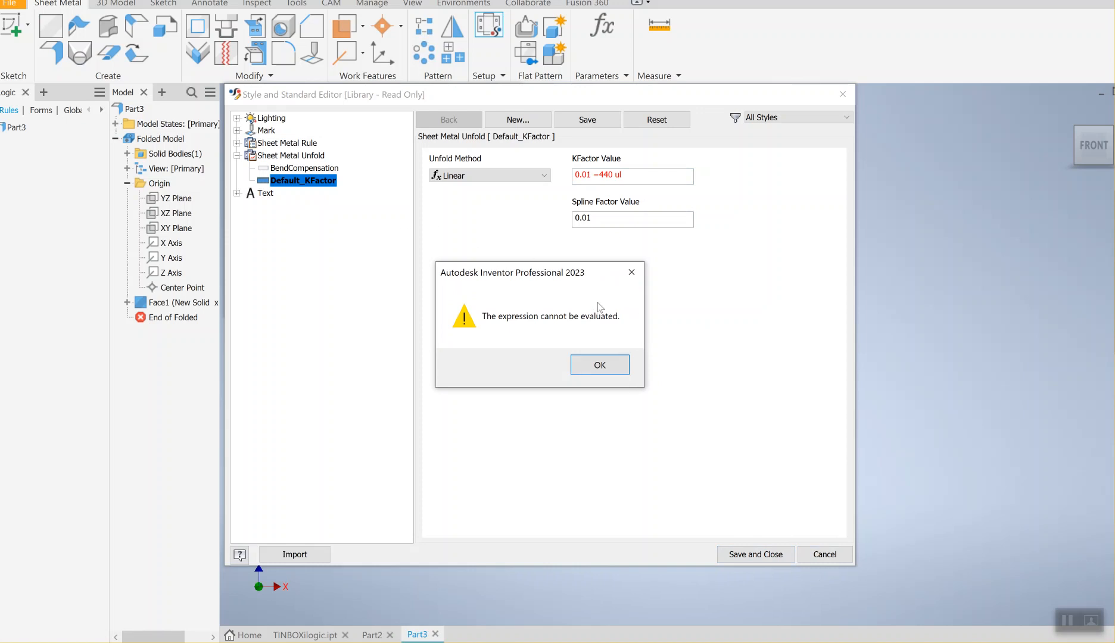
click(600, 364)
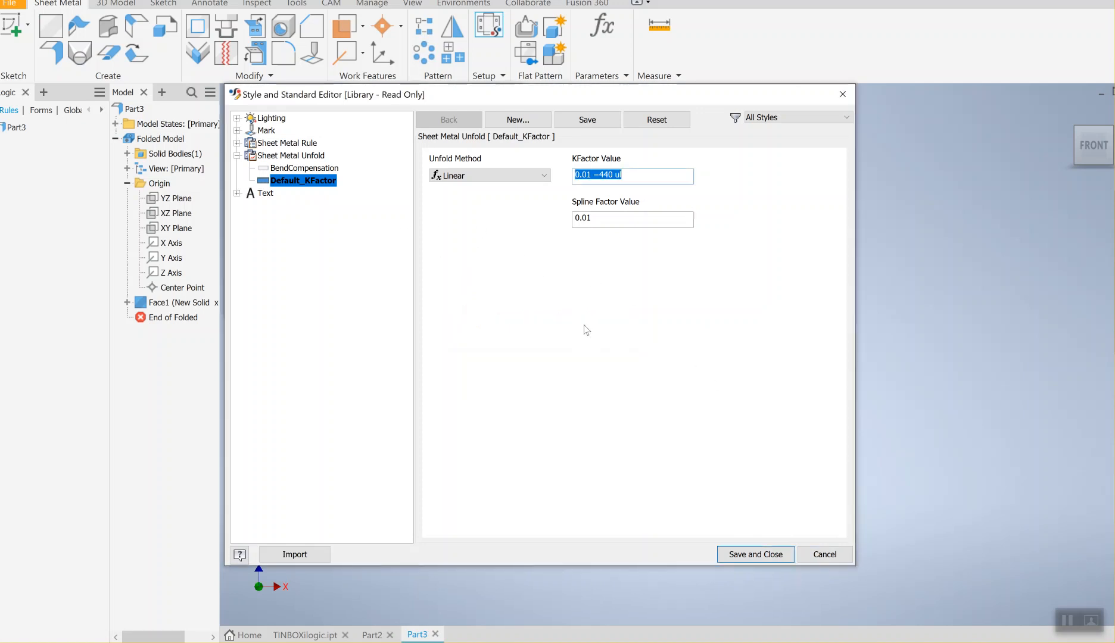
click(306, 174)
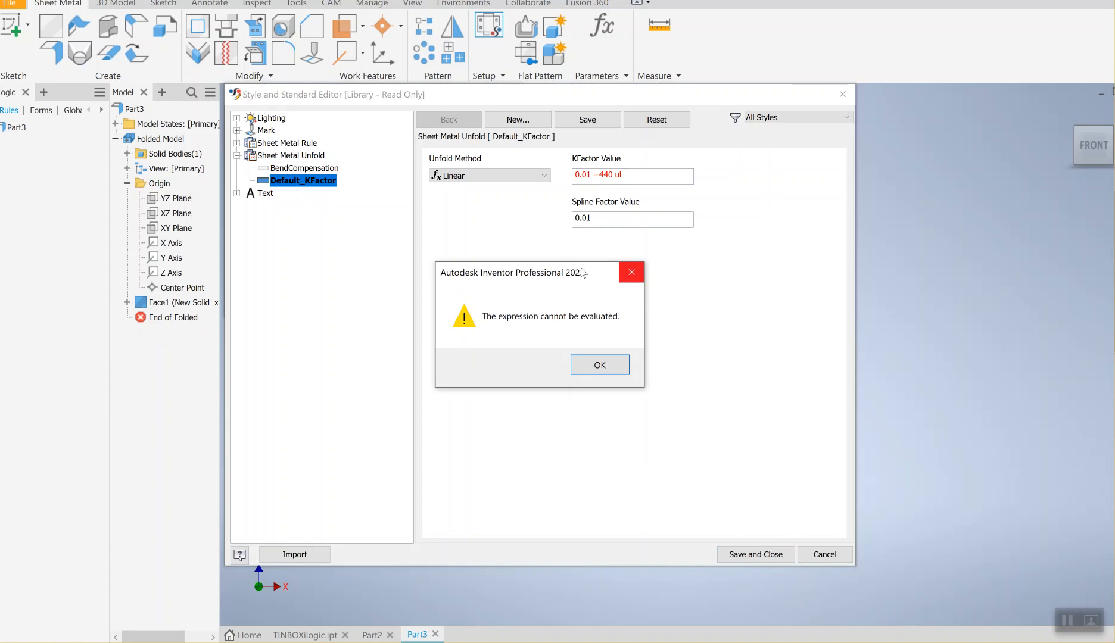
click(593, 367)
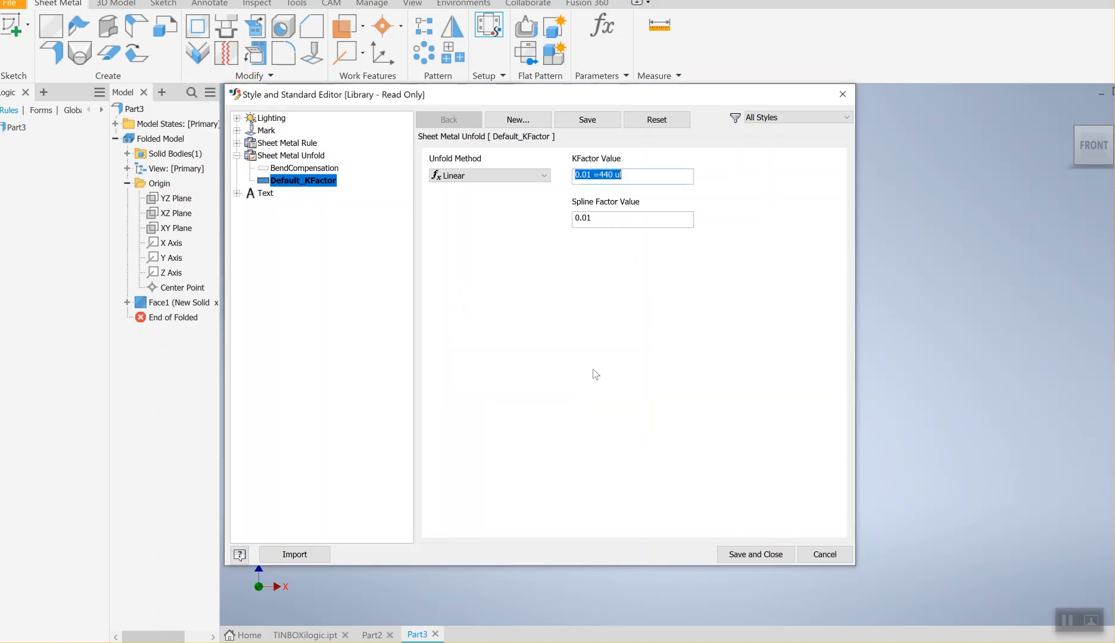
Try to correct the KFactor value expression of the Default_KFactor unfold rule and save it
key(BackSpace)
key(BackSpace)
text(1)
key(ctrl+z)
key(ctrl+z)
key(ctrl+z)
key(ctrl+z)
key(ctrl+z)
key(ctrl+z)
key(ctrl+z)
click(598, 220)
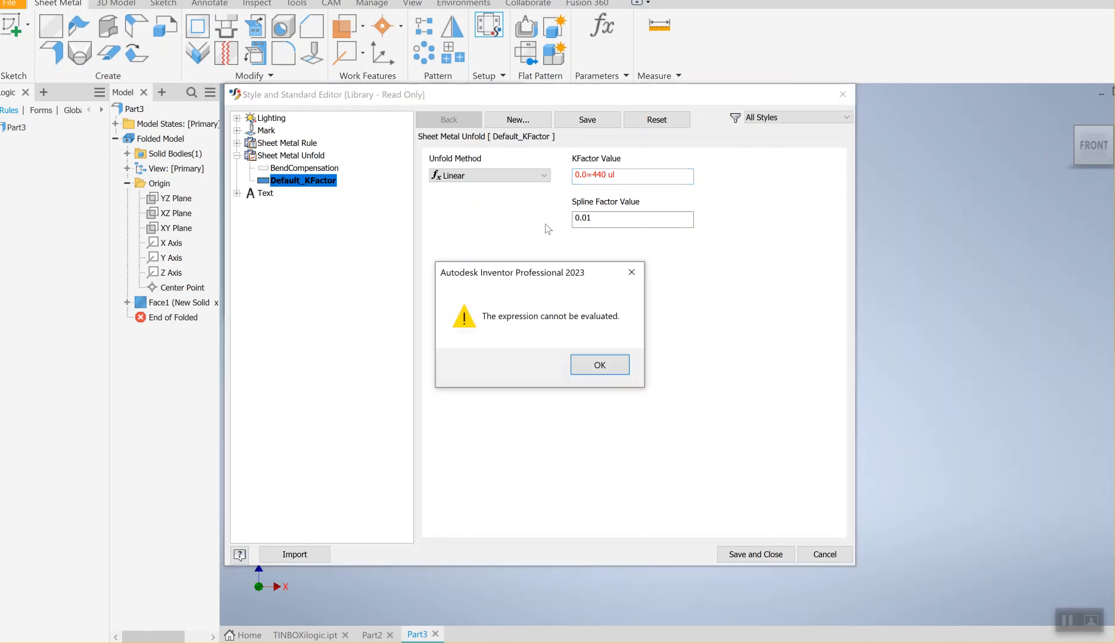
click(631, 272)
click(755, 554)
click(630, 273)
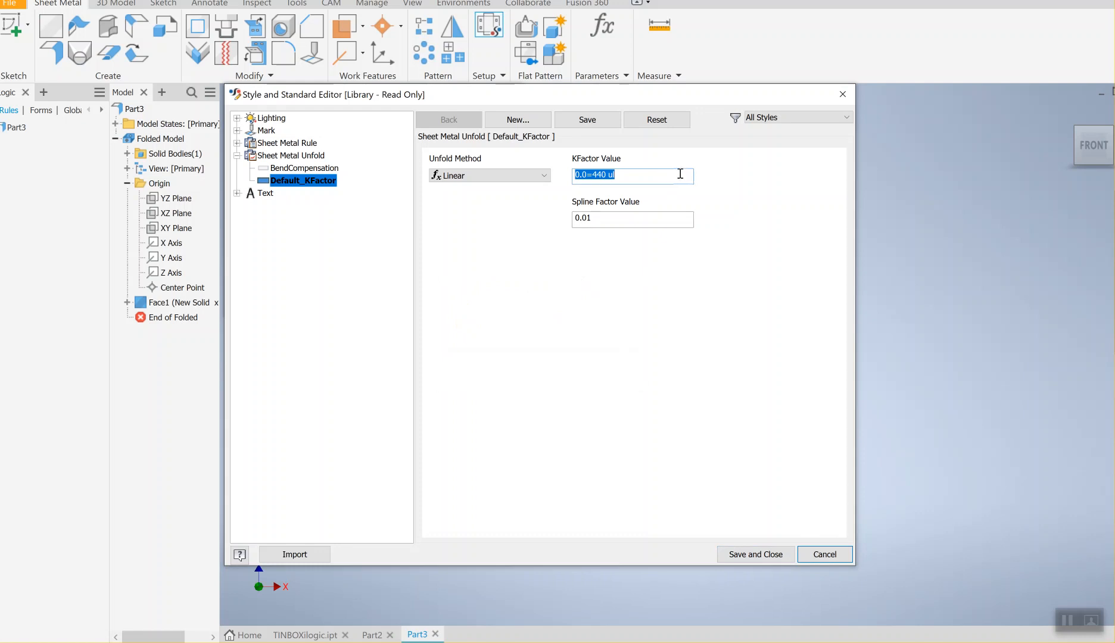
Try to clear the KFactor value, save the unfold rule and create a new style
key(BackSpace)
click(745, 558)
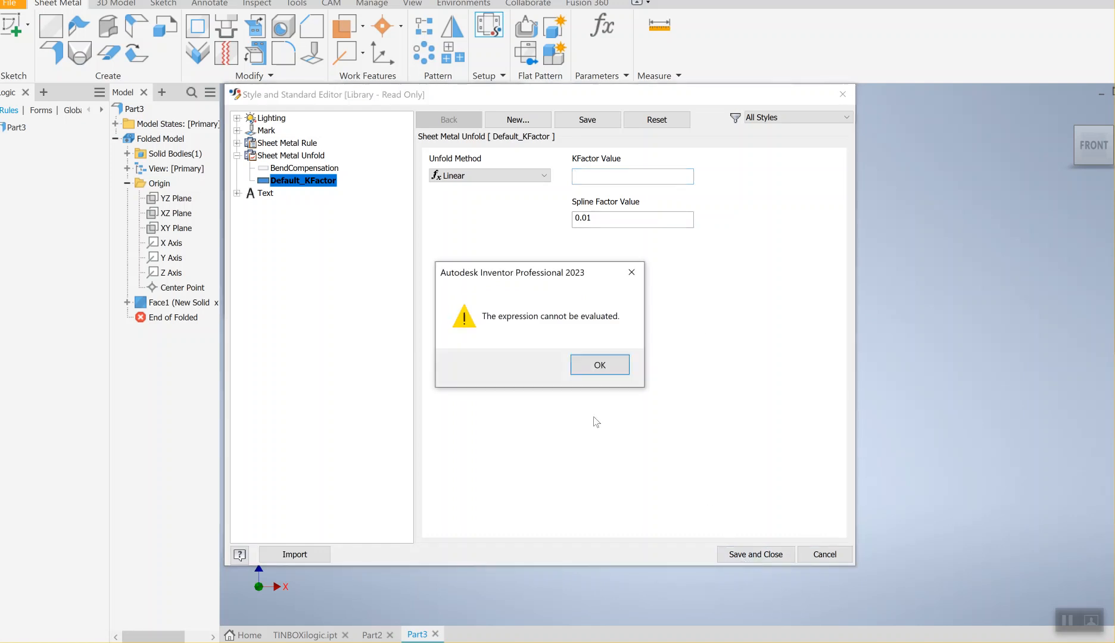
click(631, 272)
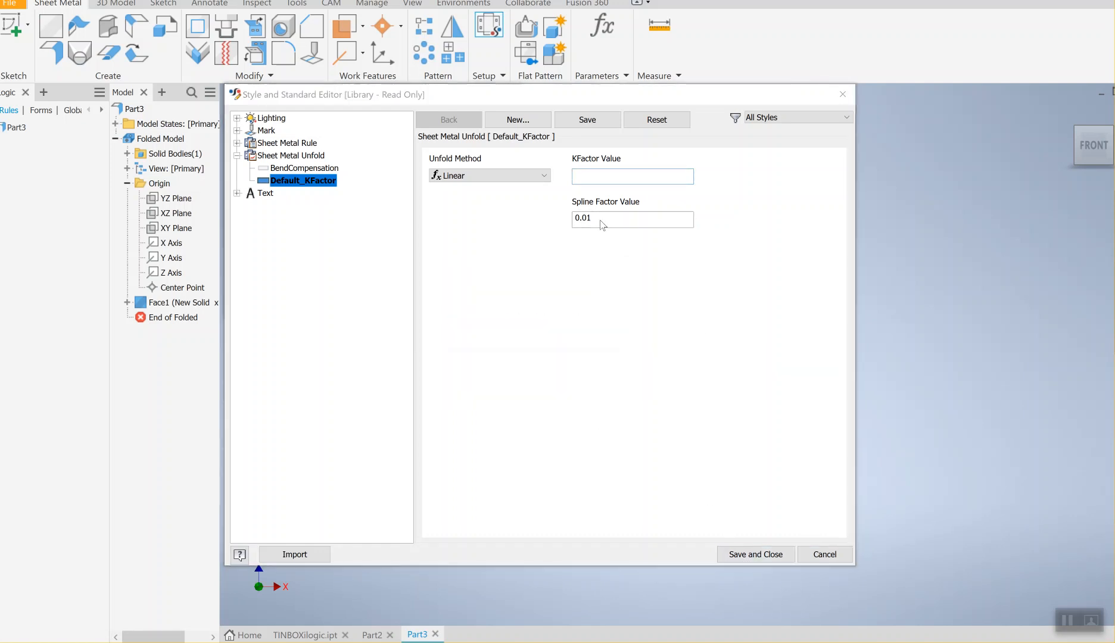
click(600, 221)
click(504, 122)
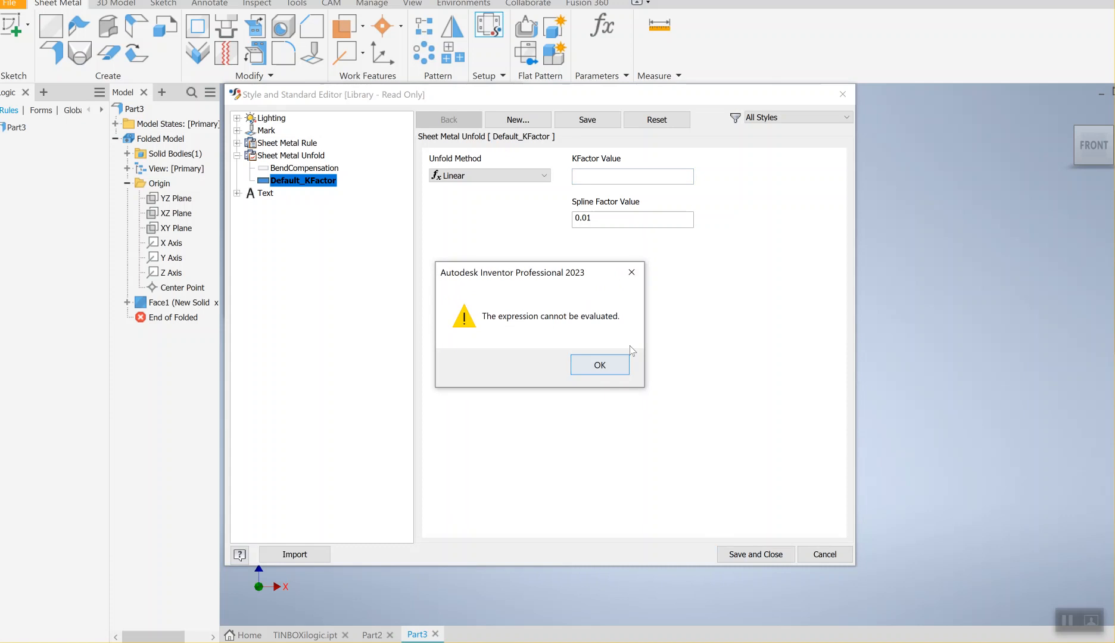
click(631, 273)
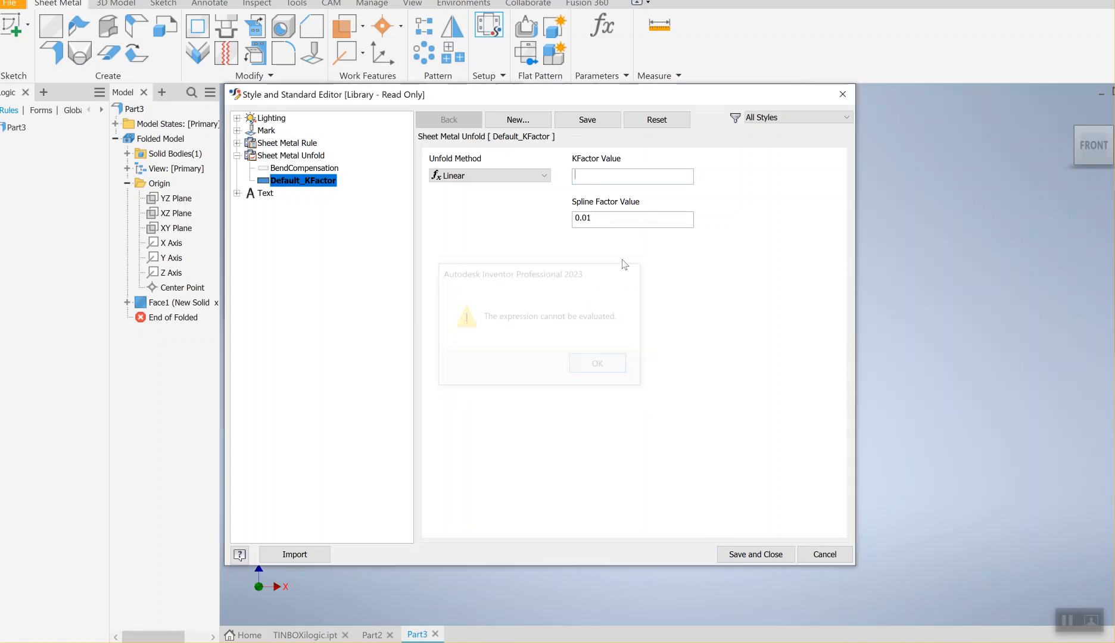
click(538, 121)
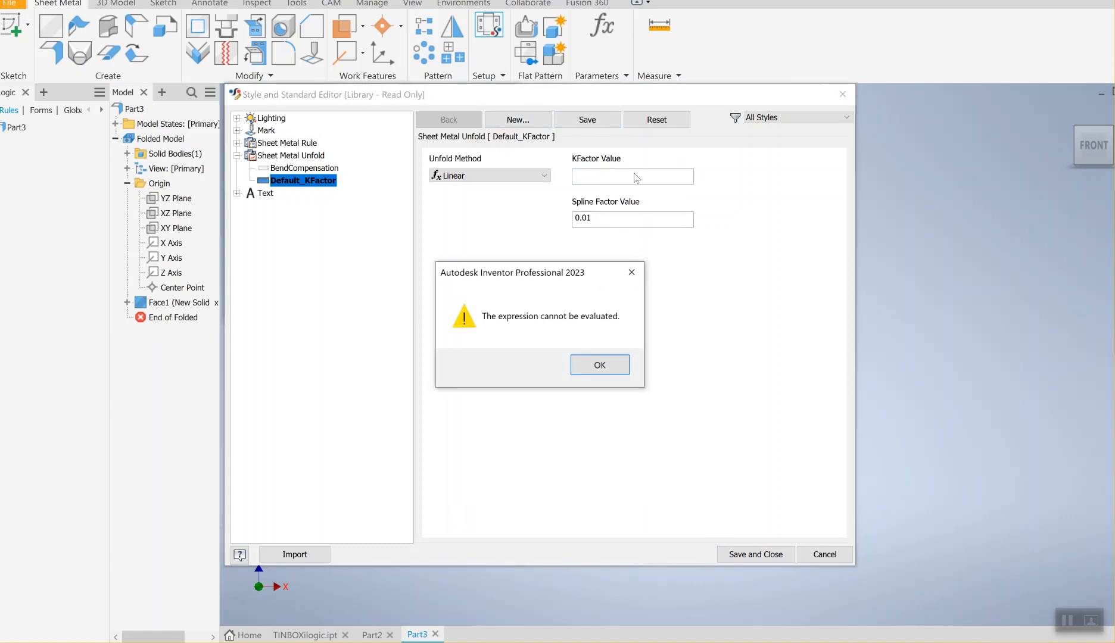
Reset the Default_KFactor unfold rule to its stored values
click(657, 121)
click(599, 364)
click(656, 122)
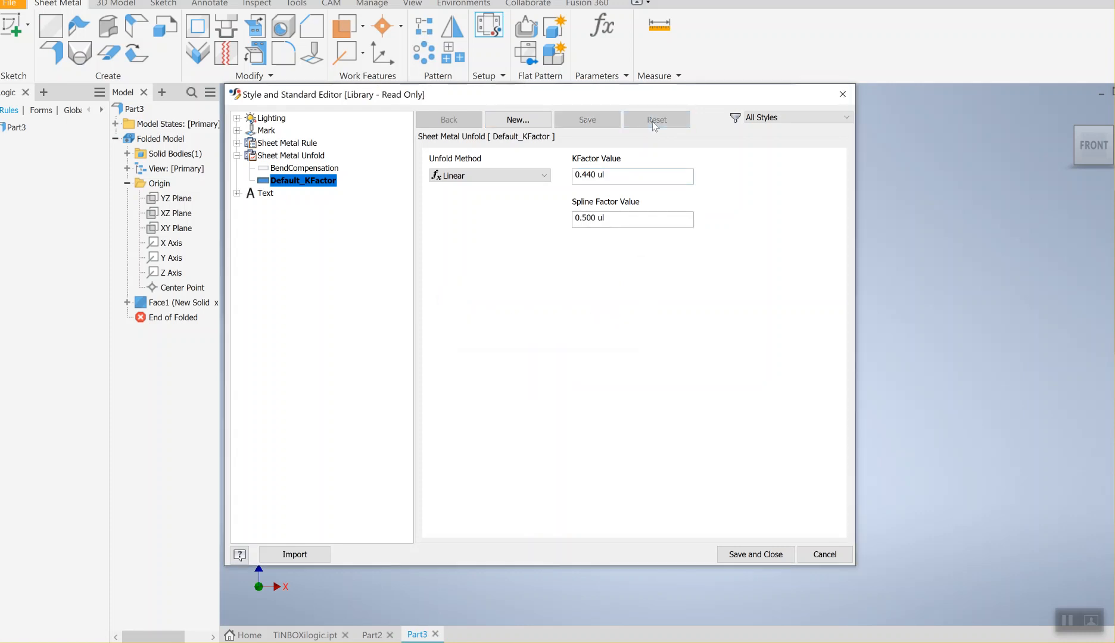
Set the Default_KFactor spline factor value to 0.010 ul, save the rule and apply the sheet metal defaults
click(618, 219)
key(BackSpace)
text(01)
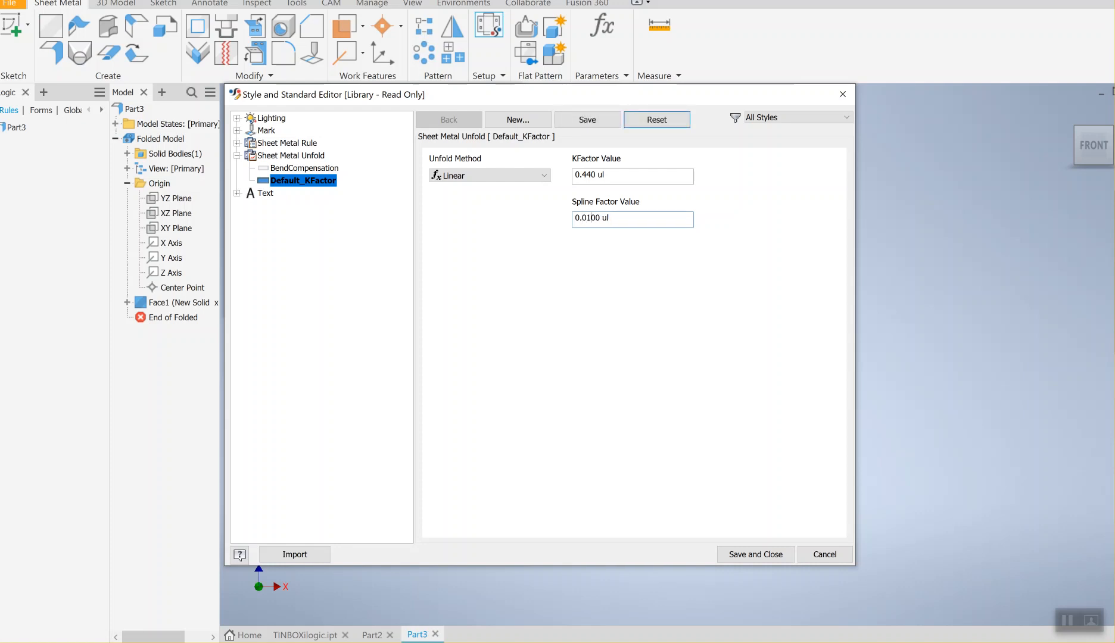
key(Delete)
click(753, 555)
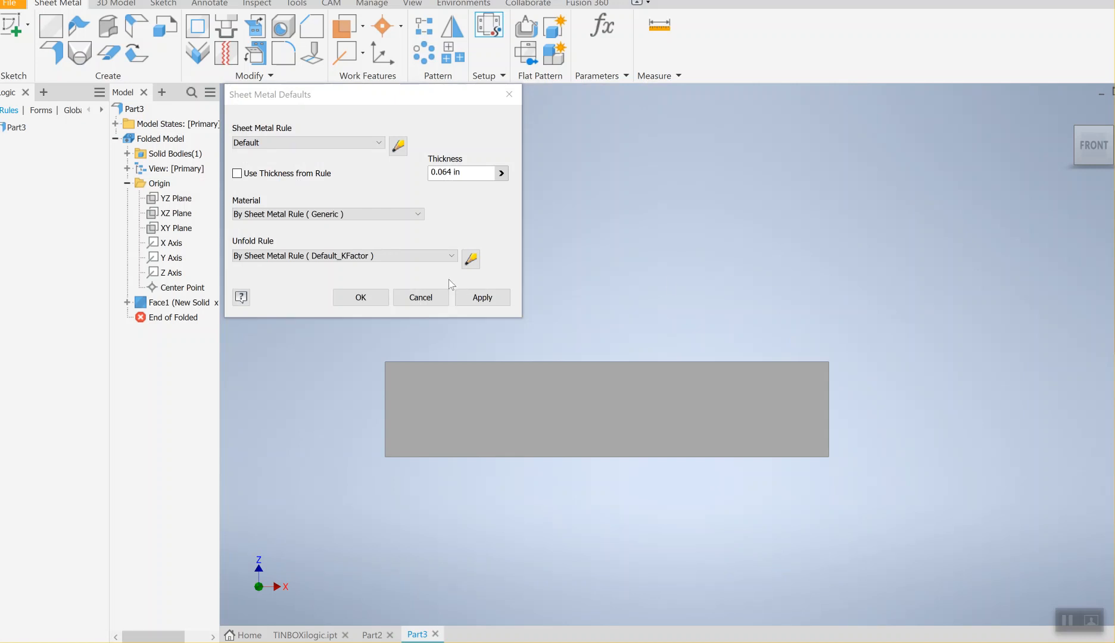
click(484, 296)
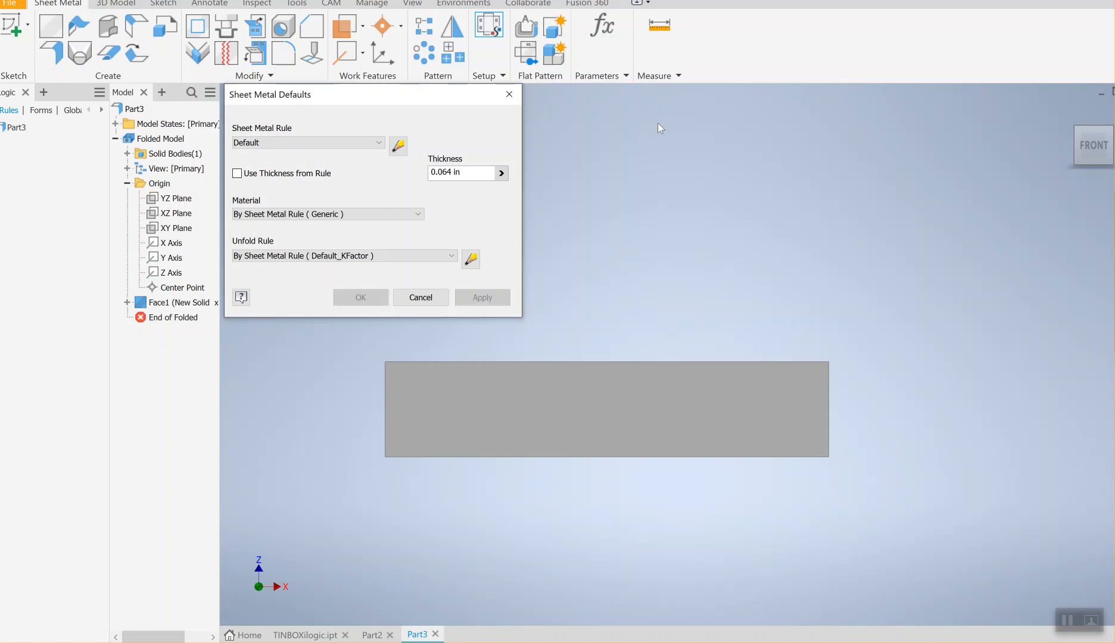
click(509, 95)
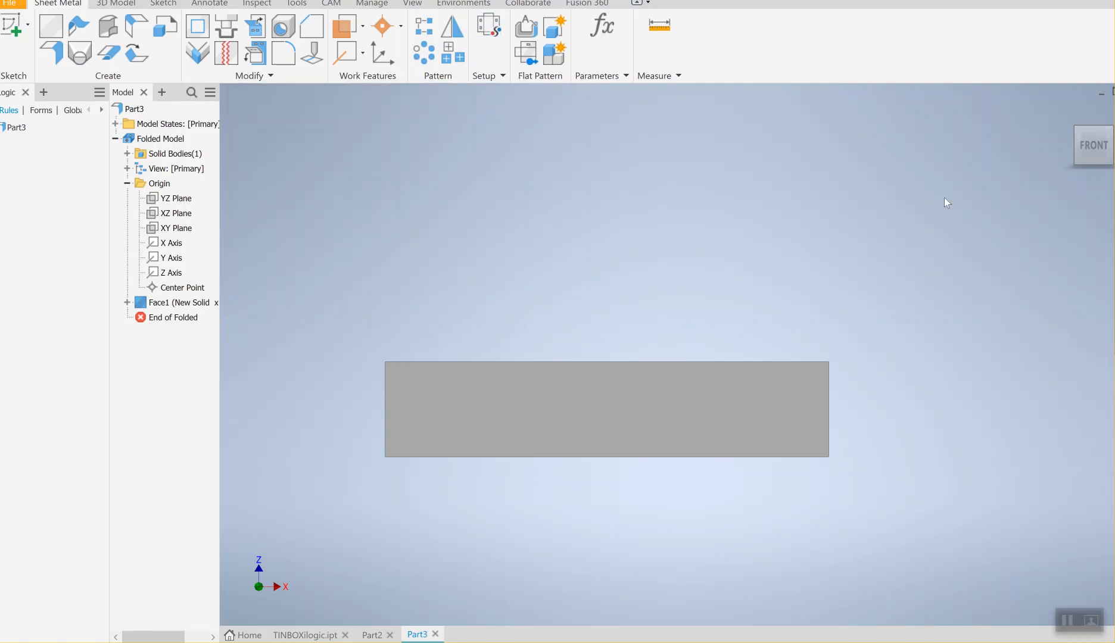
Start a 90-degree Flange on the face's lower front edge with a height distance of 5.6 in
drag(1065, 140, 1048, 149)
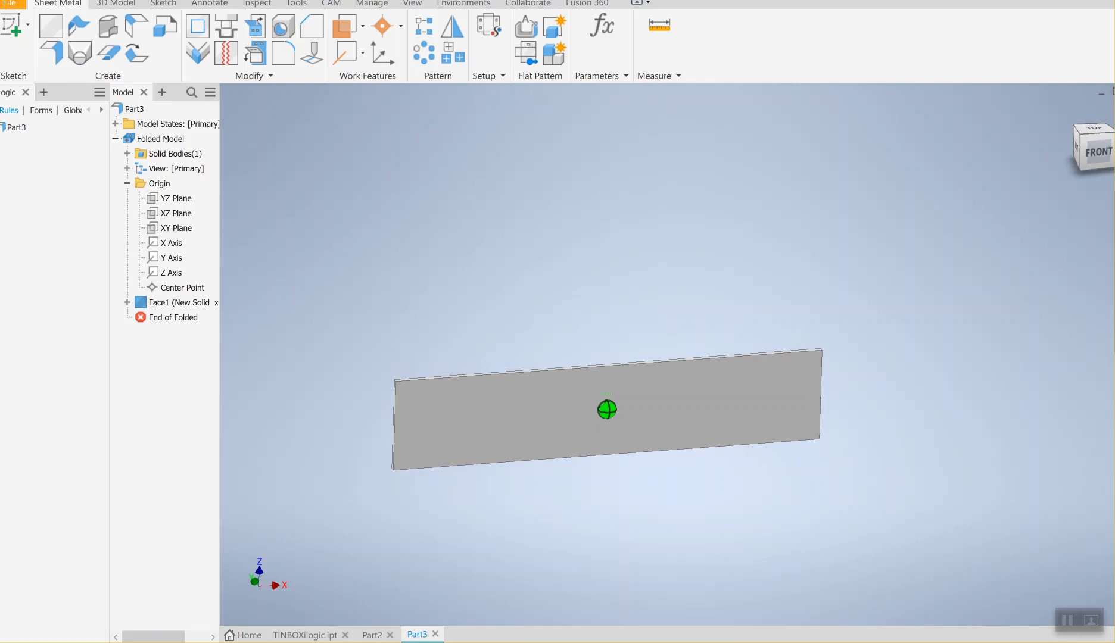
middle_drag(541, 441, 466, 394)
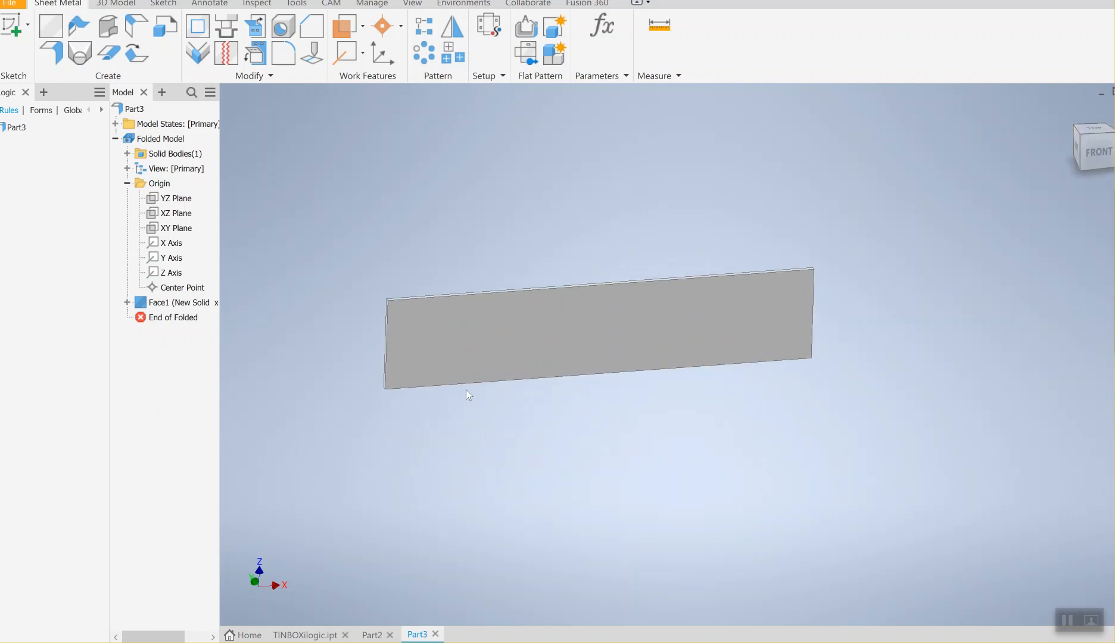
scroll(460, 373, down, 3)
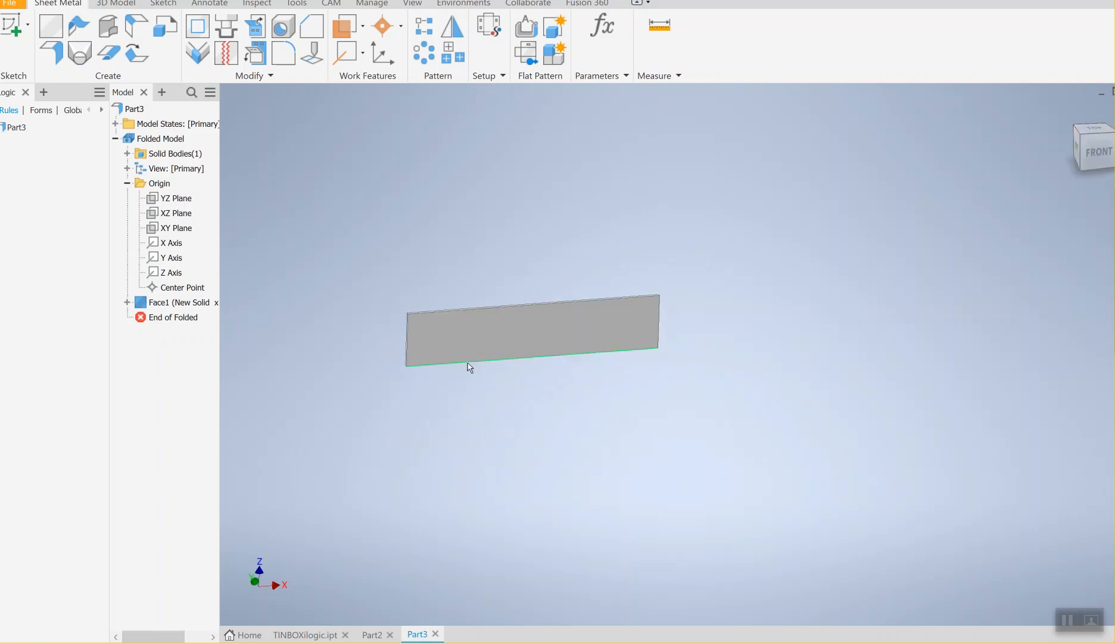
scroll(461, 369, up, 3)
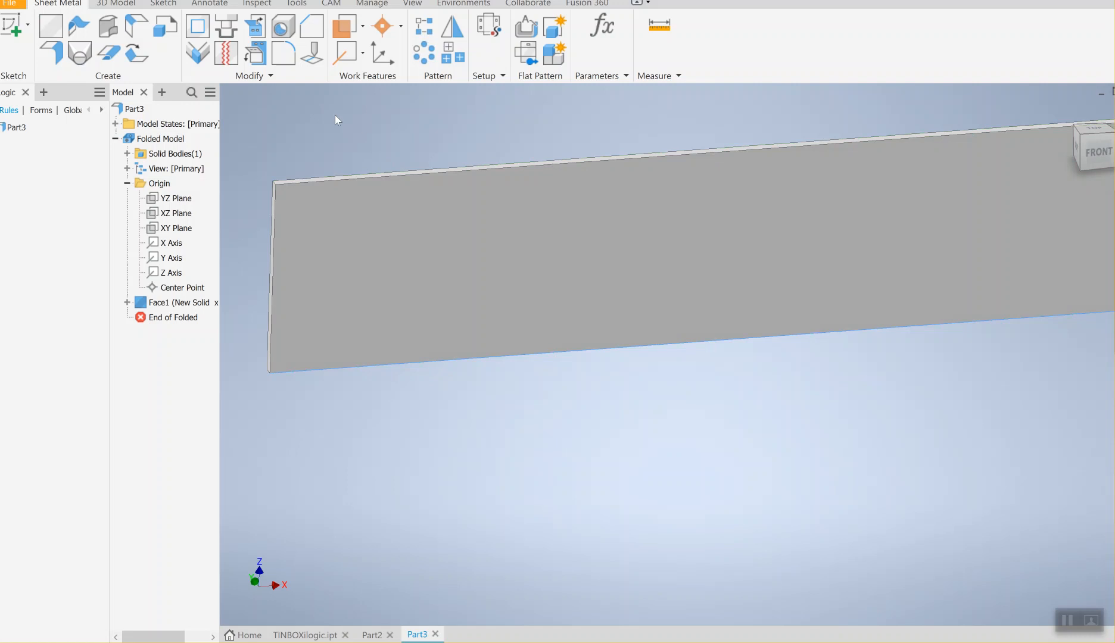
click(56, 56)
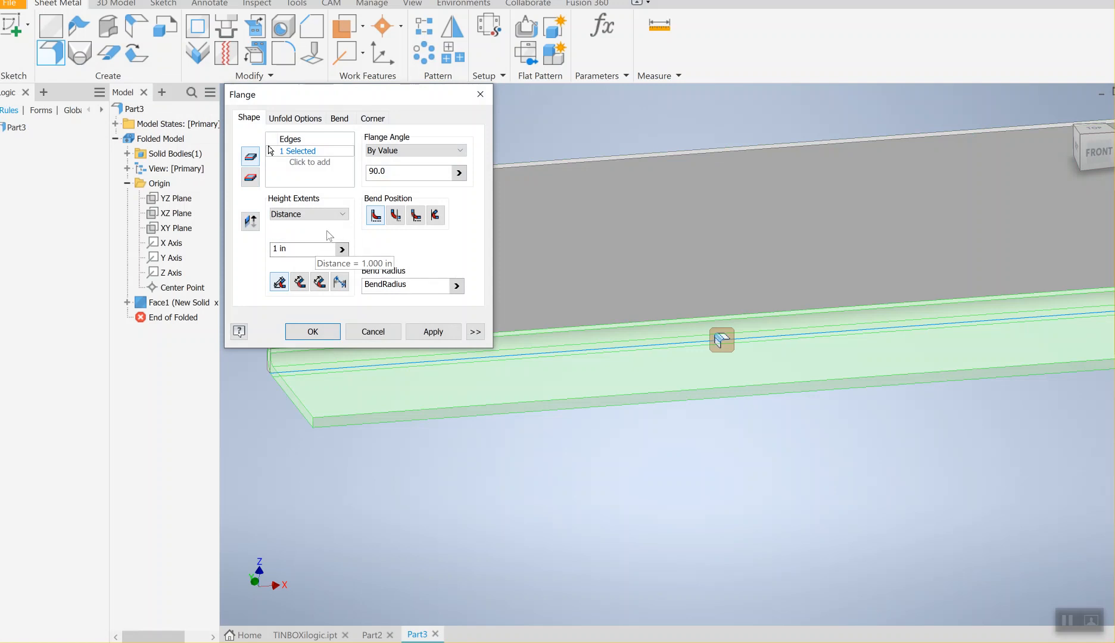
drag(298, 247, 209, 242)
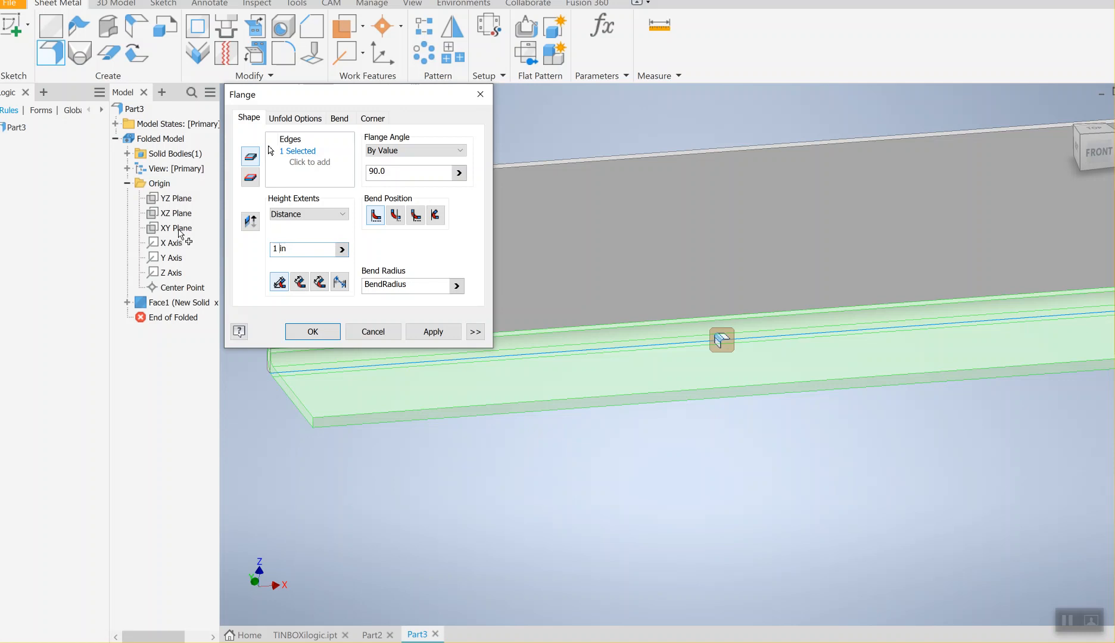
text(5)
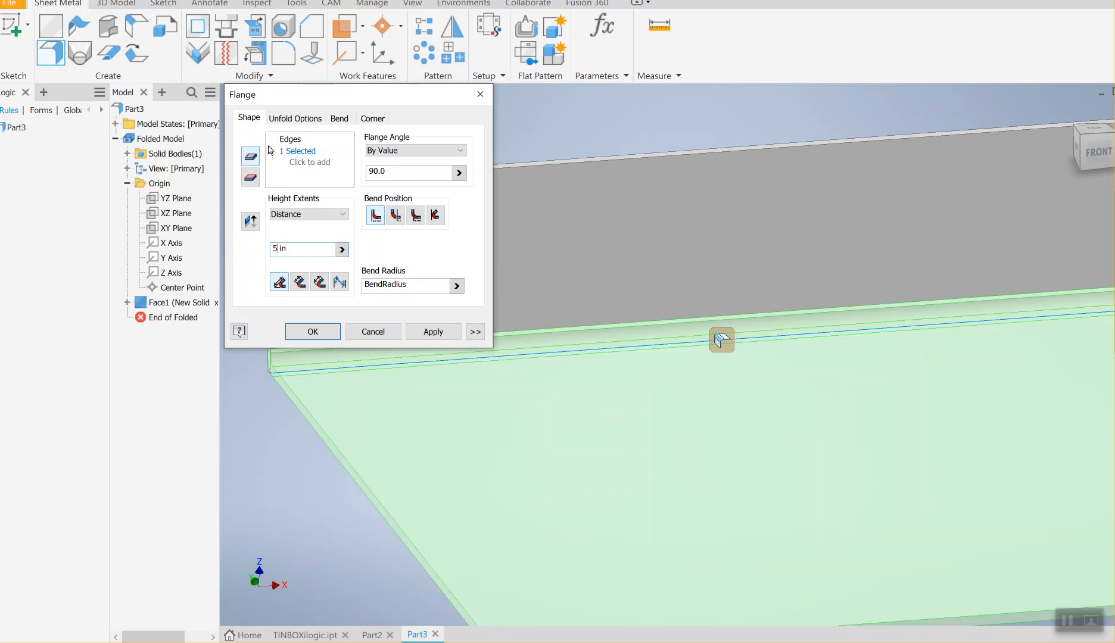
text(.6)
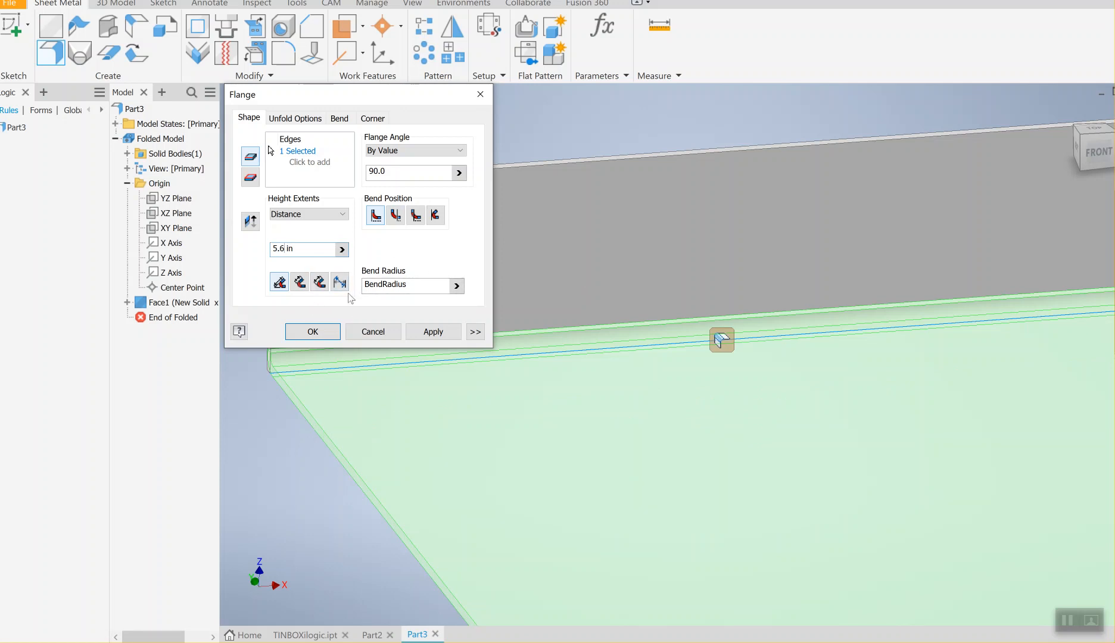
Position the flange's bend outside the base face extents, measure its height from the inner face intersection, and create the flange
scroll(649, 357, down, 5)
scroll(679, 384, down, 1)
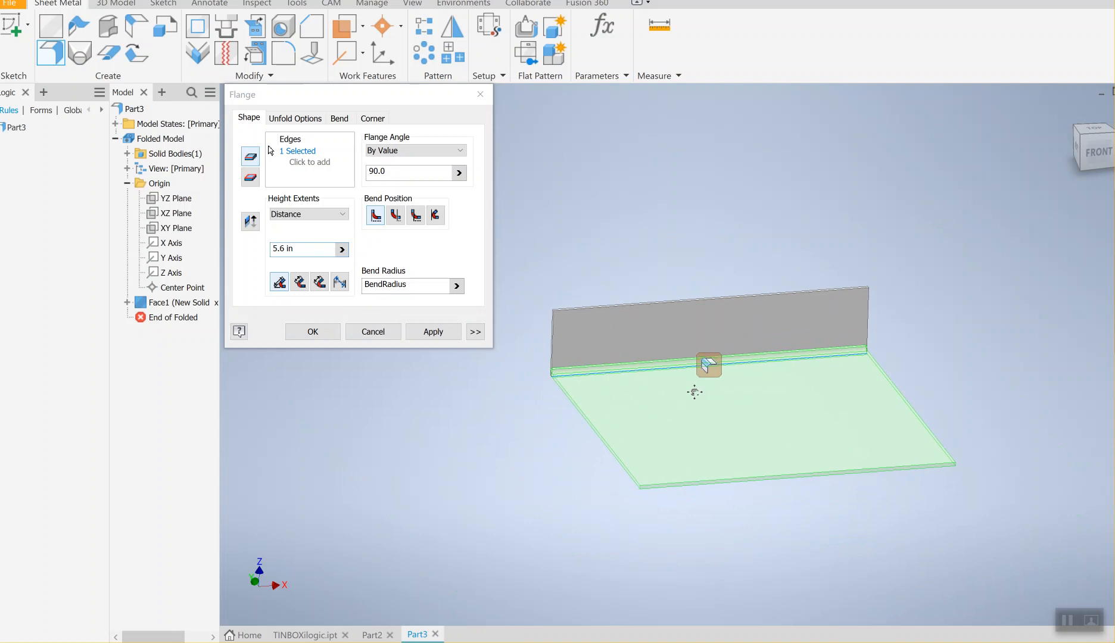
scroll(689, 393, up, 2)
scroll(759, 426, up, 2)
scroll(655, 333, up, 2)
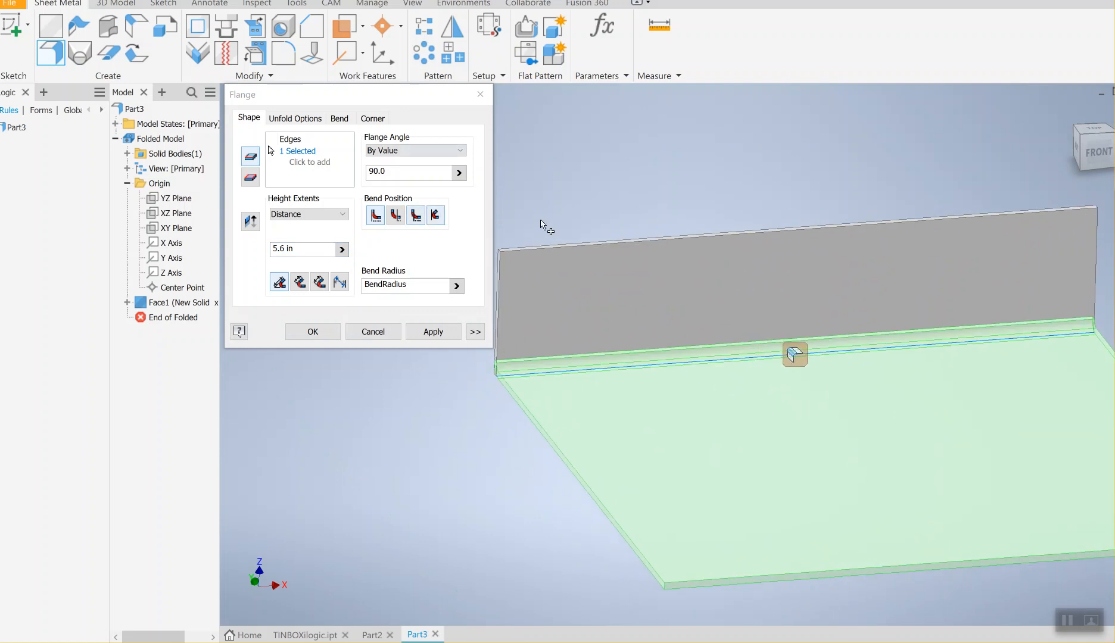
click(417, 221)
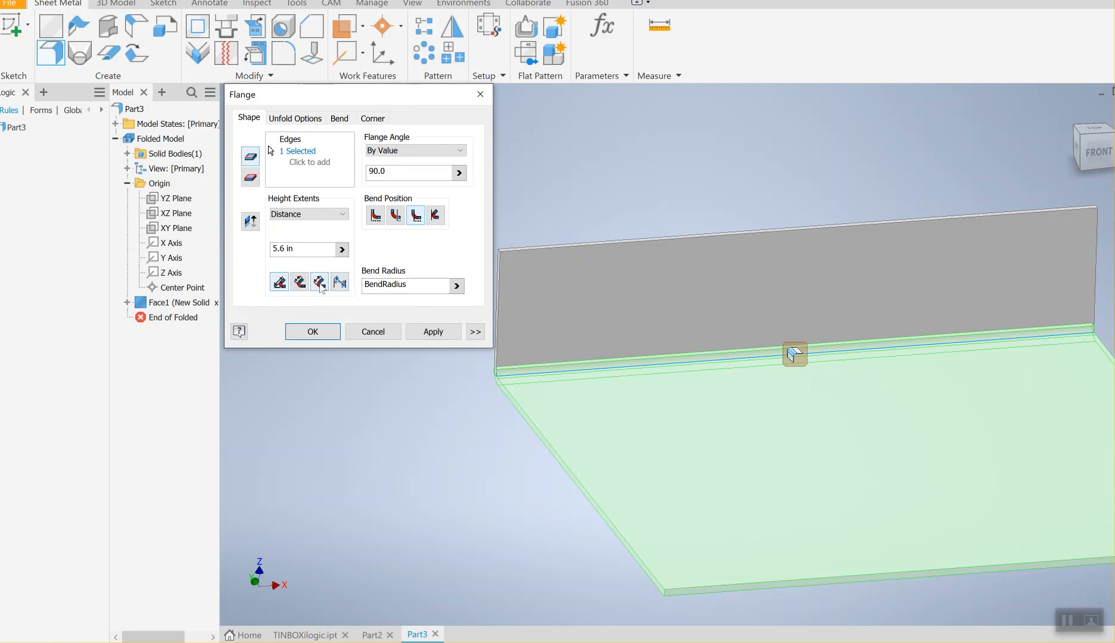
click(300, 283)
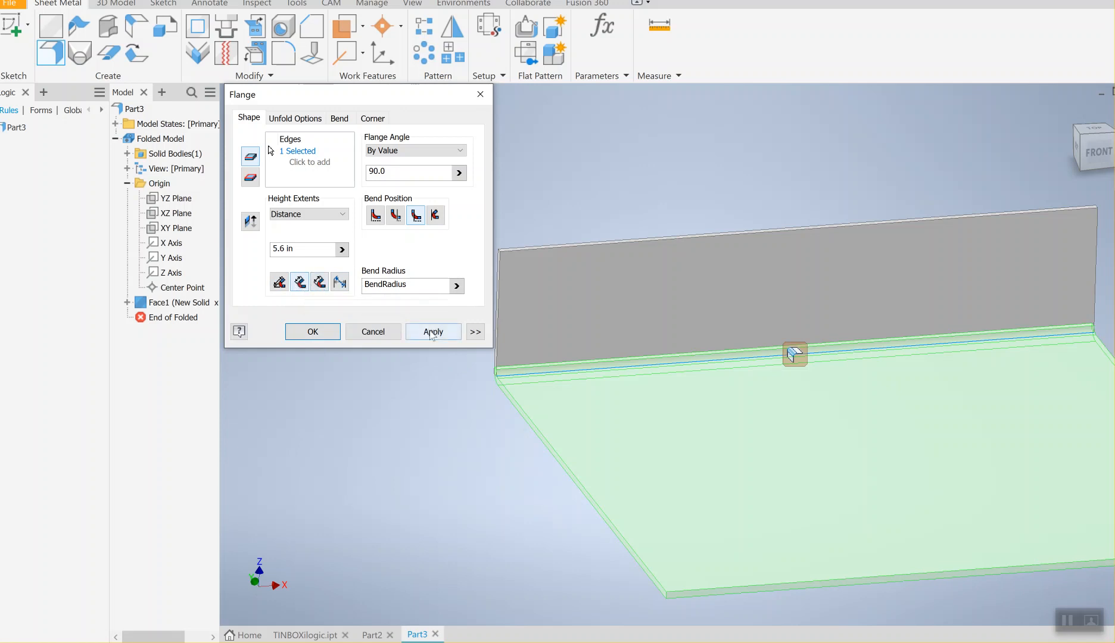
click(433, 333)
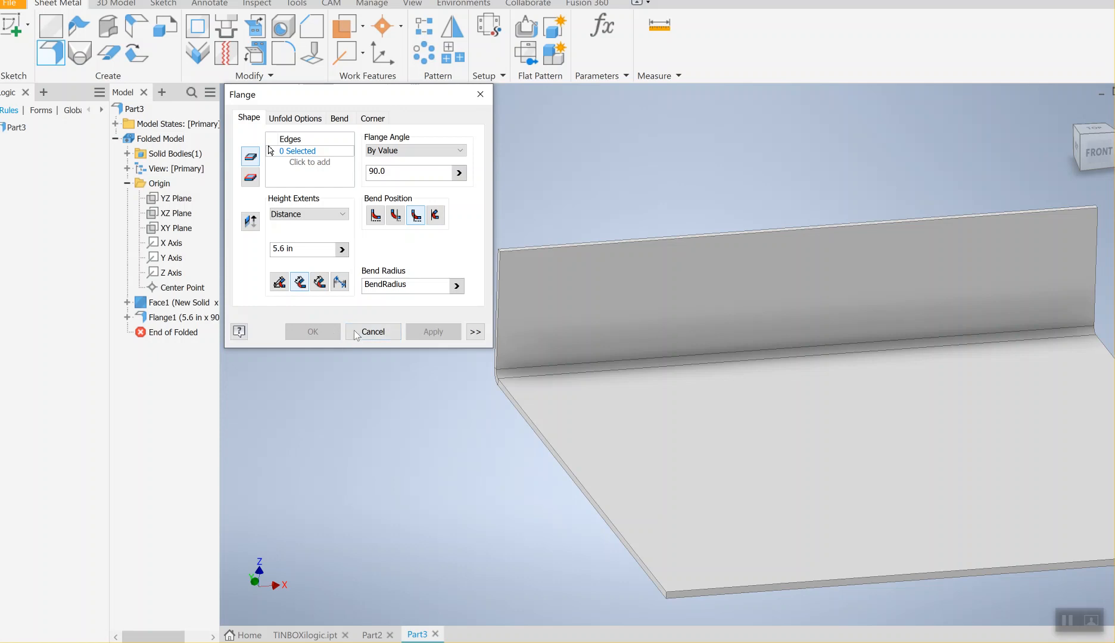
click(480, 94)
middle_drag(690, 248, 510, 145)
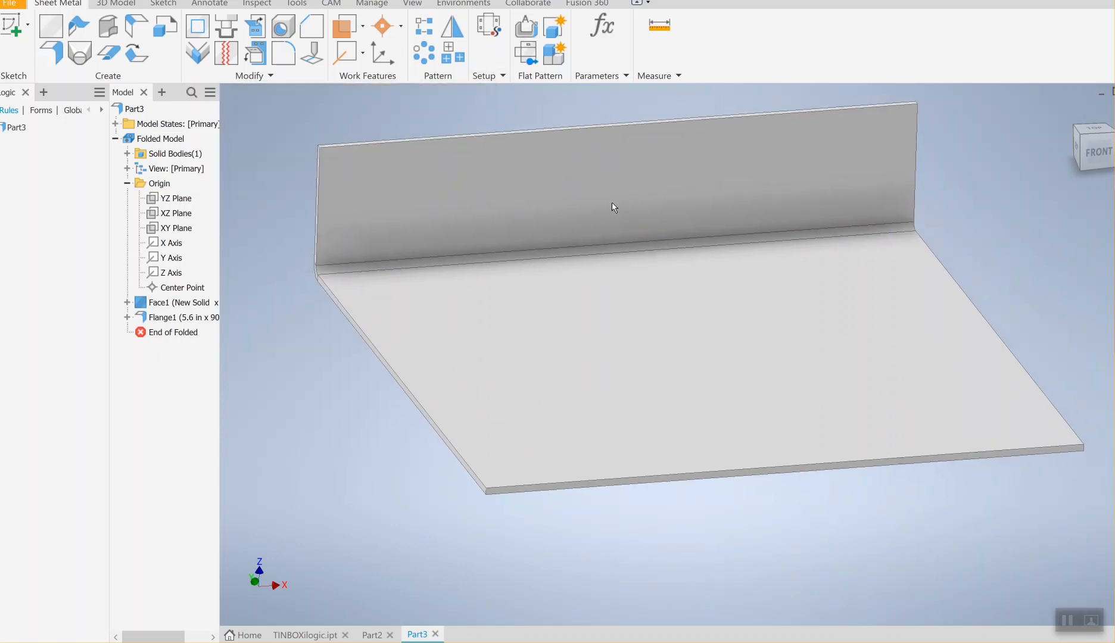
middle_drag(735, 217, 693, 236)
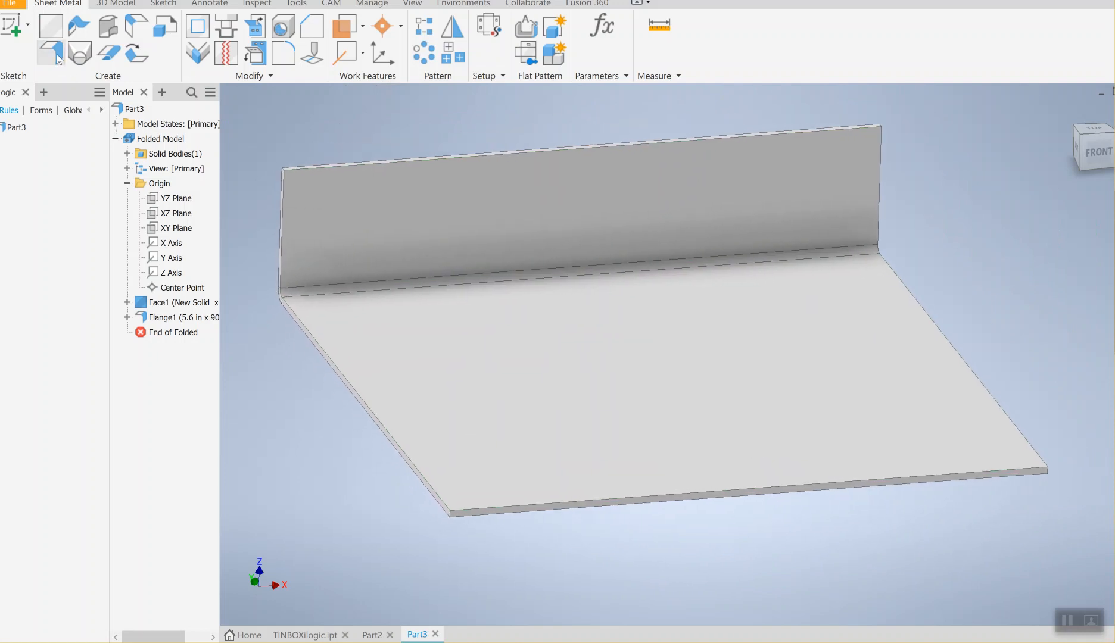
Add a 90-degree Flange with a height distance of 1.2 in along the base face's open front edge
click(54, 55)
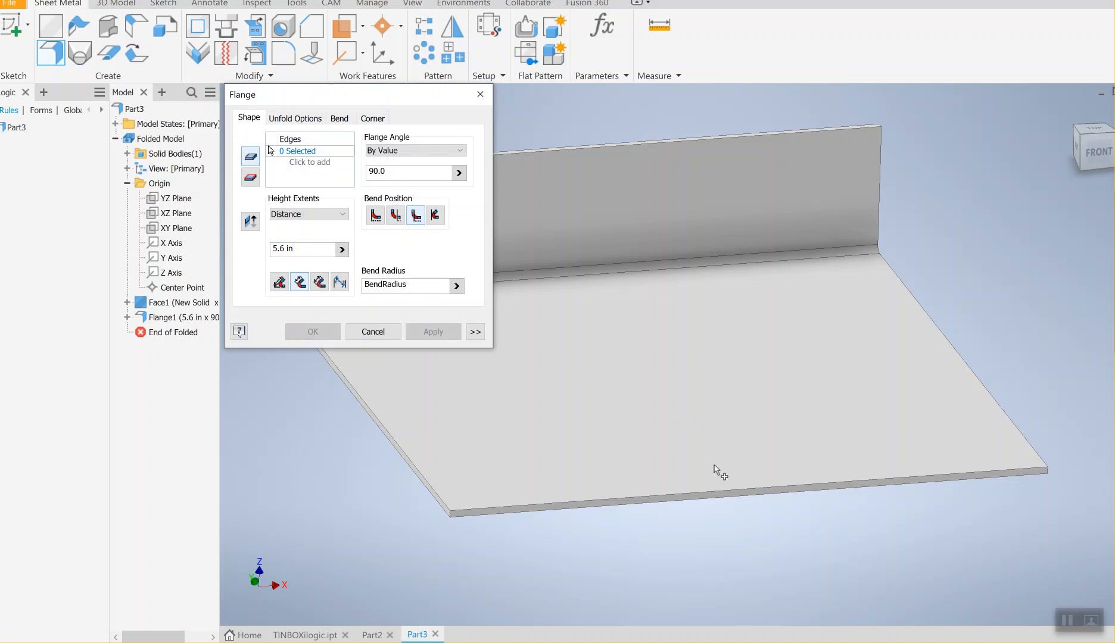
click(718, 496)
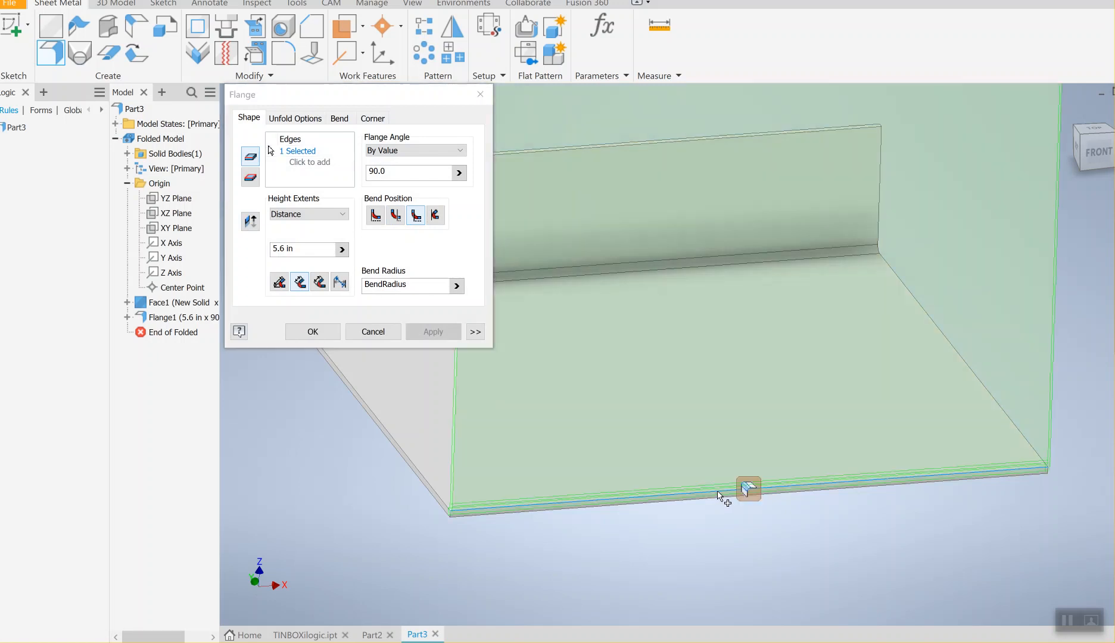
click(306, 249)
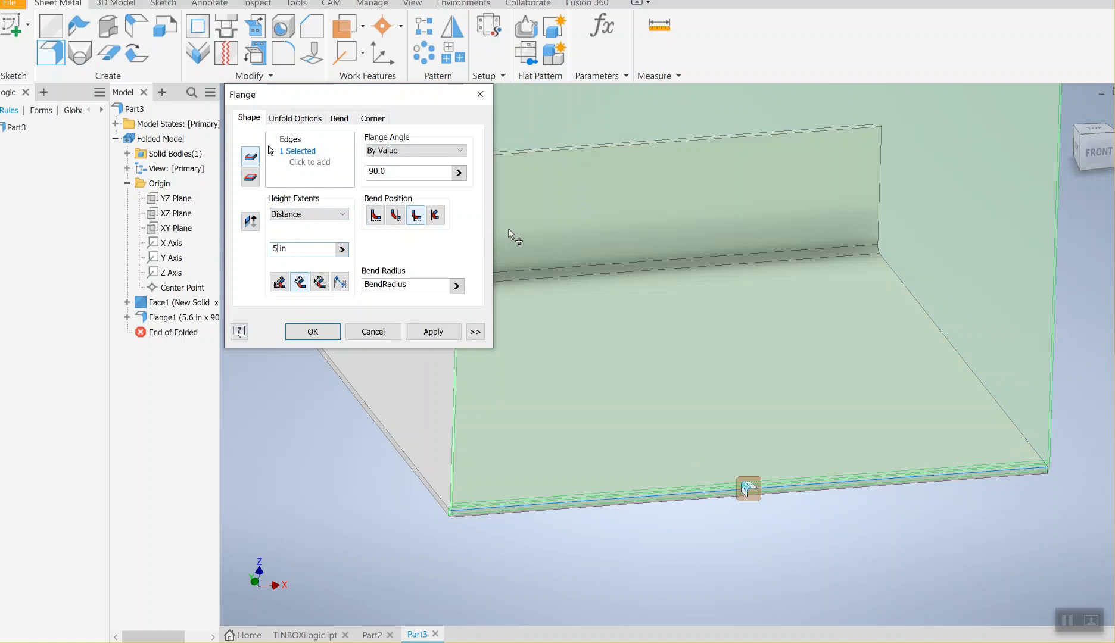
text(1)
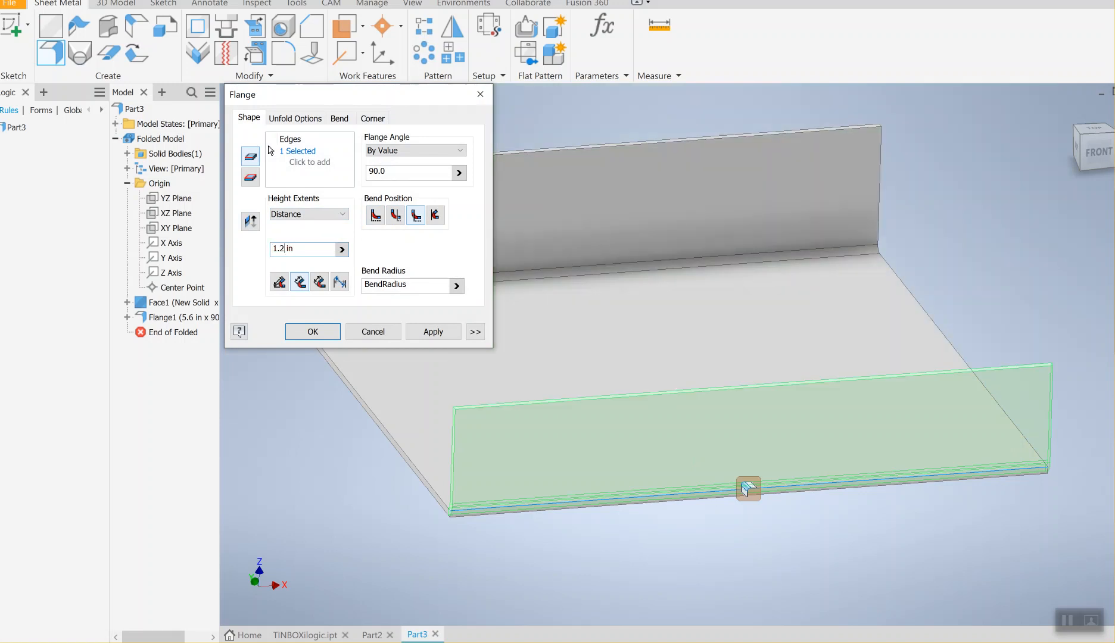
text(.2)
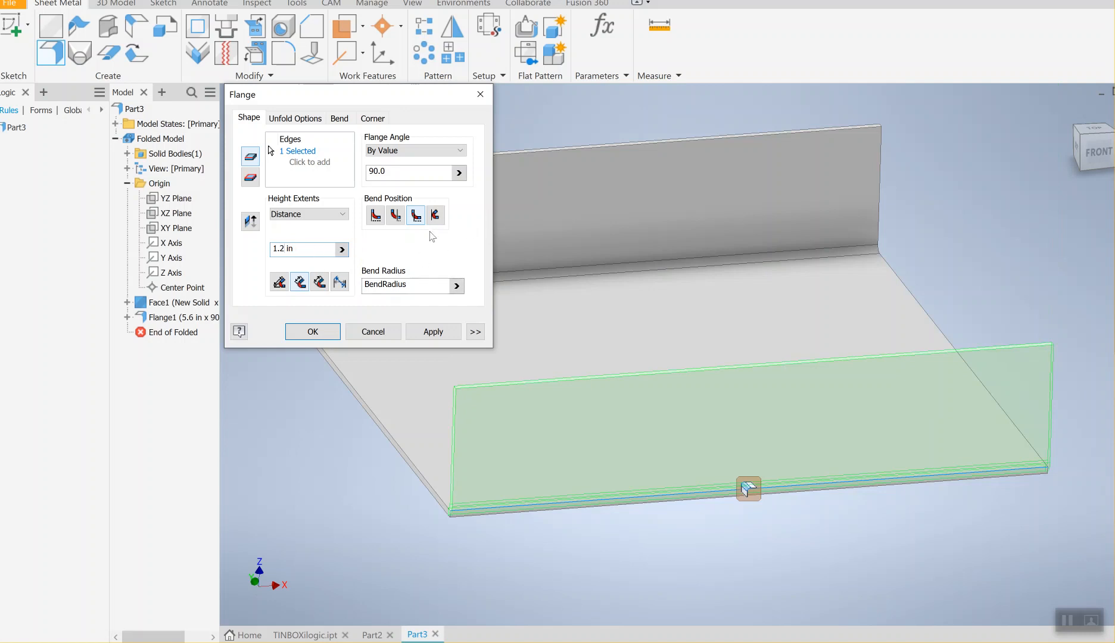
click(431, 331)
click(479, 94)
scroll(589, 253, down, 2)
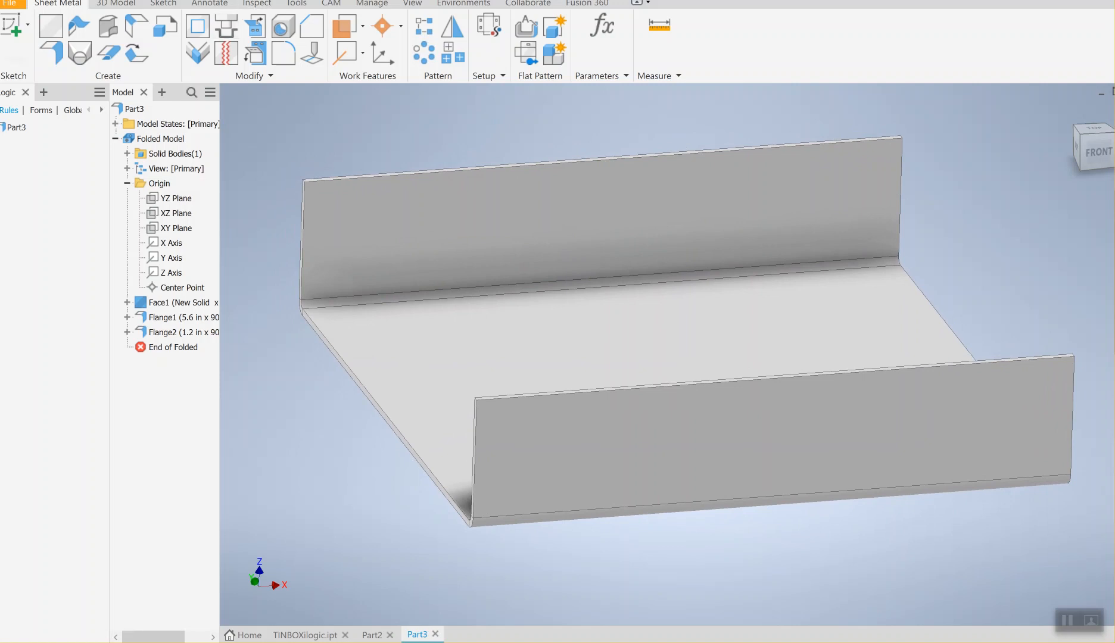
Assign the Aluminum 6061 material from the Inventor Material Library to the part
click(239, 1)
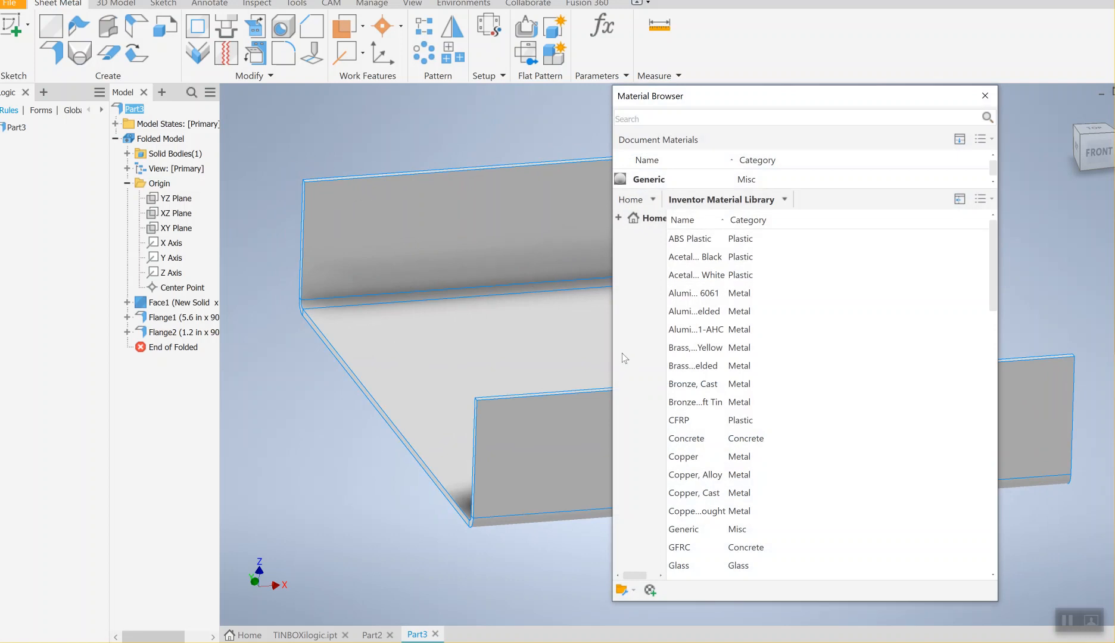
double_click(694, 293)
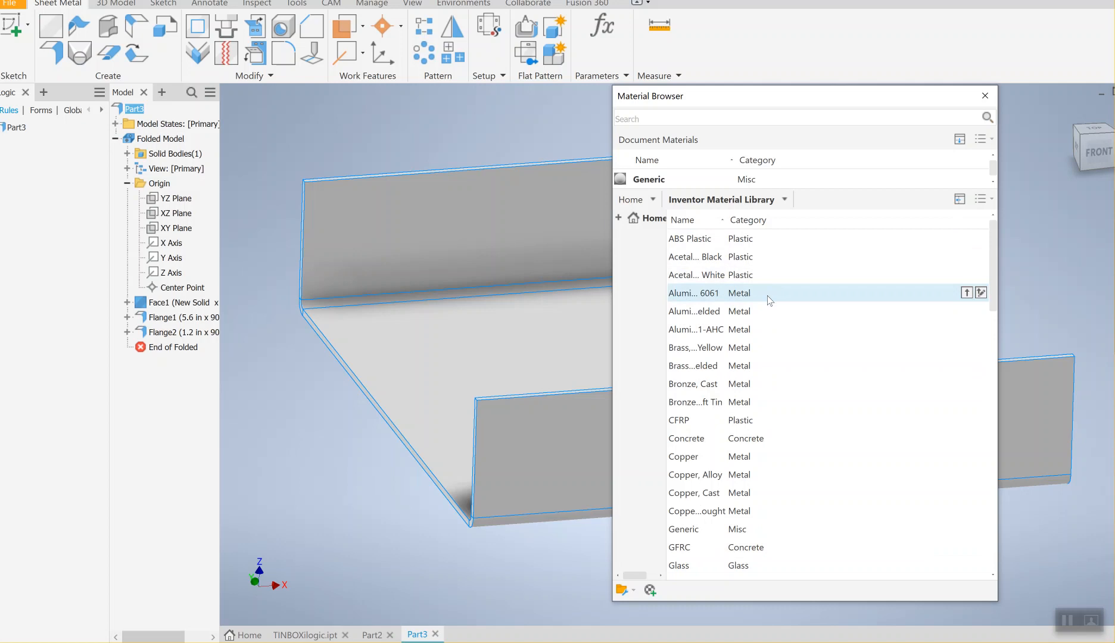
click(966, 293)
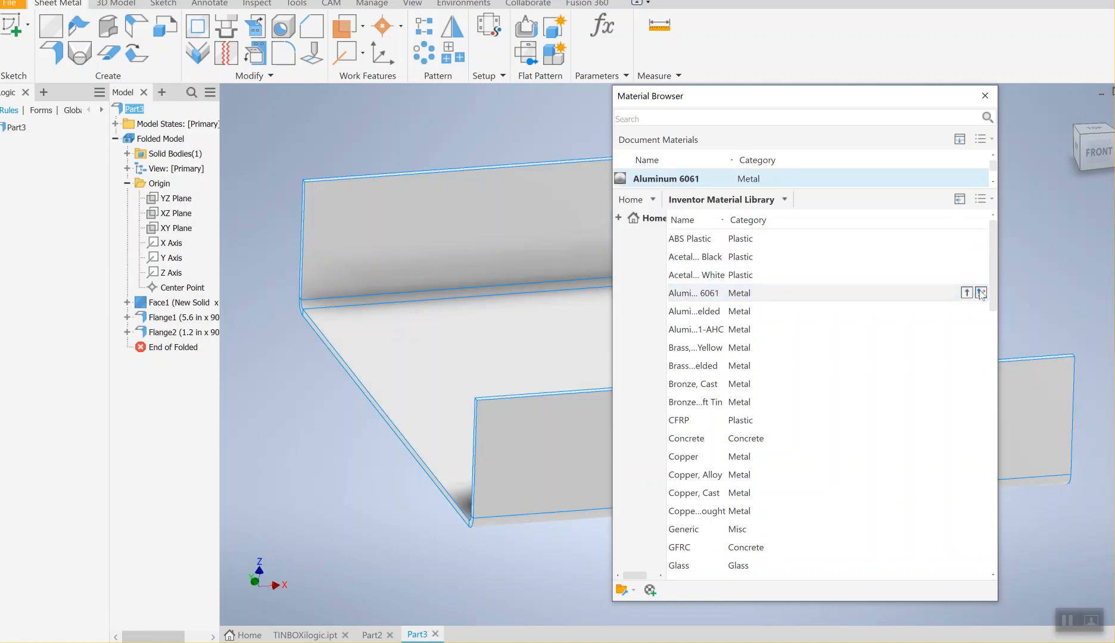
click(981, 293)
click(524, 336)
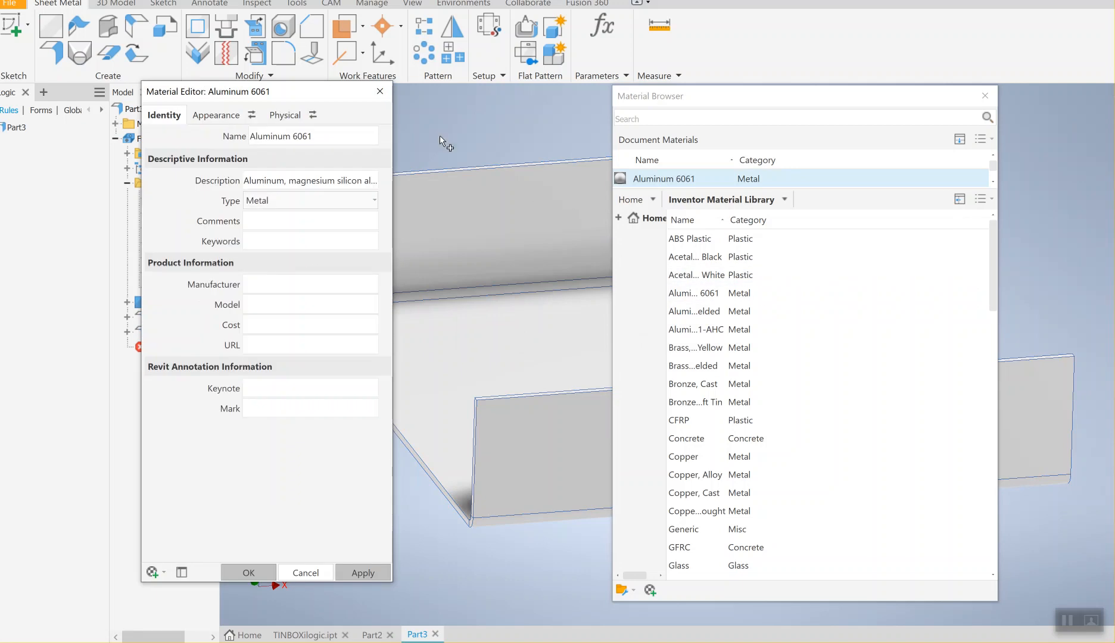
click(380, 91)
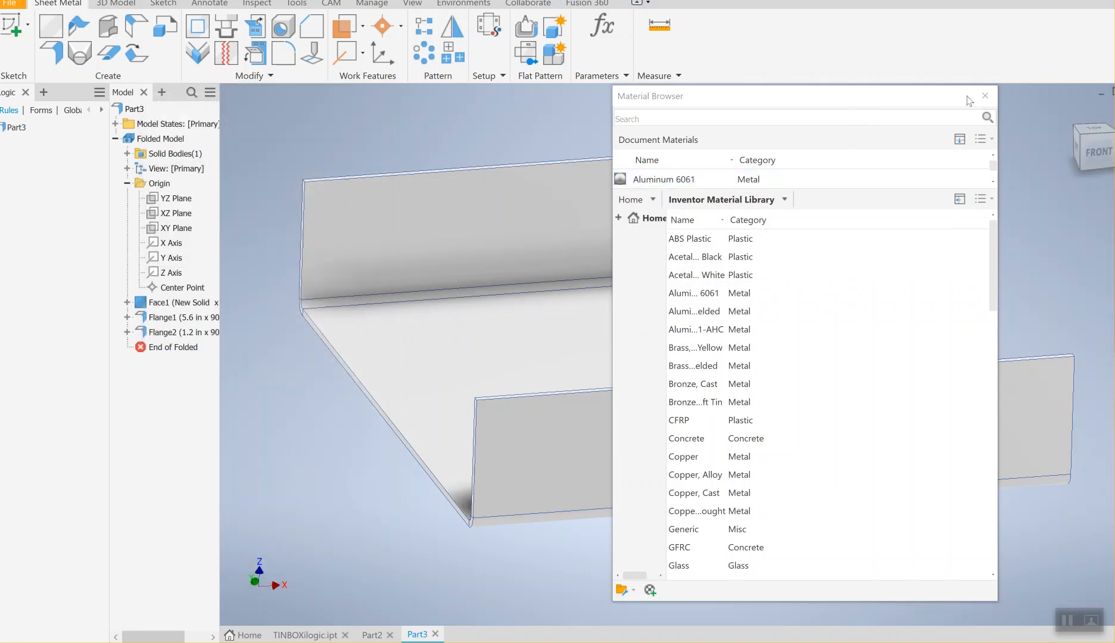
click(984, 96)
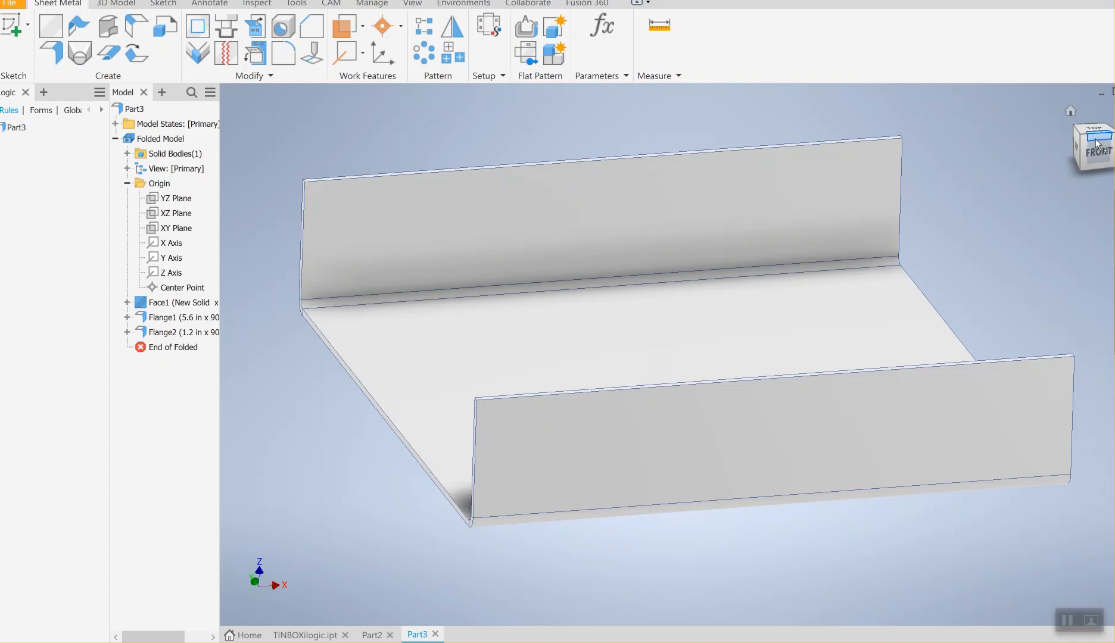
Add a 90-degree Flange 1.2 in high along the base face's left side edge, between the front and back flanges
click(1086, 154)
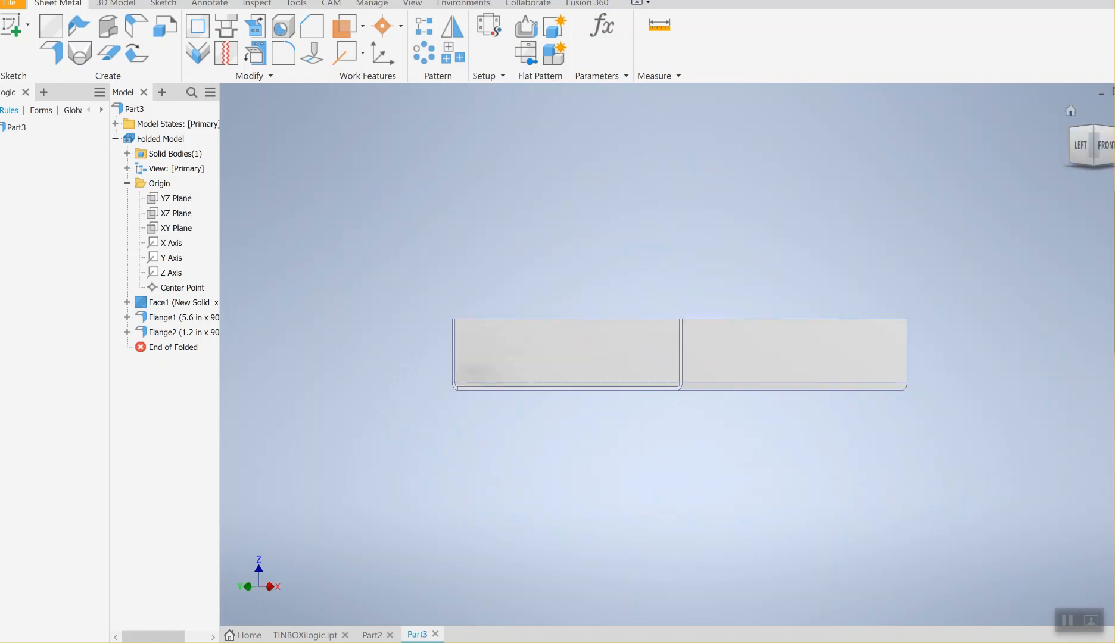
drag(1096, 144, 1094, 164)
middle_drag(685, 309, 623, 299)
scroll(553, 460, down, 3)
scroll(555, 461, up, 8)
scroll(627, 331, down, 3)
middle_drag(627, 332, 593, 401)
middle_drag(504, 352, 493, 370)
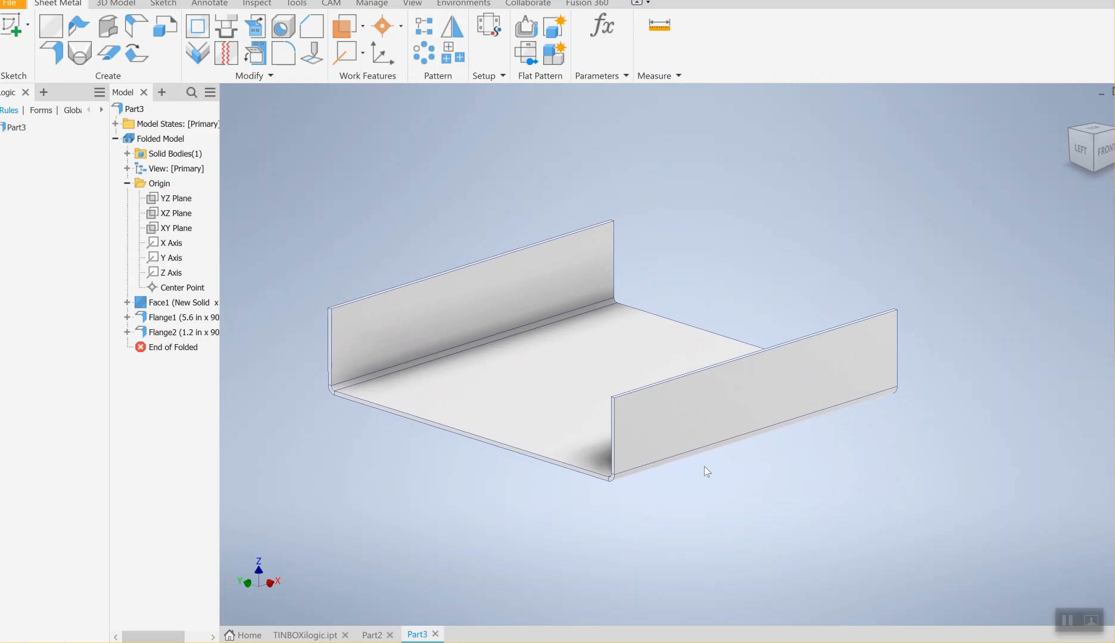
click(51, 53)
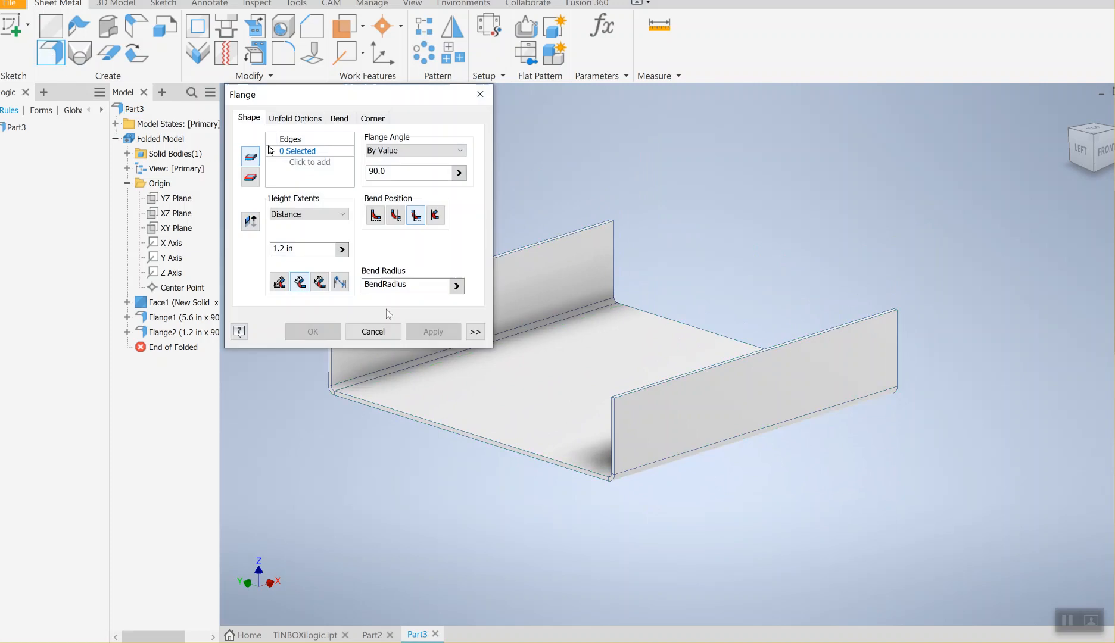
click(471, 438)
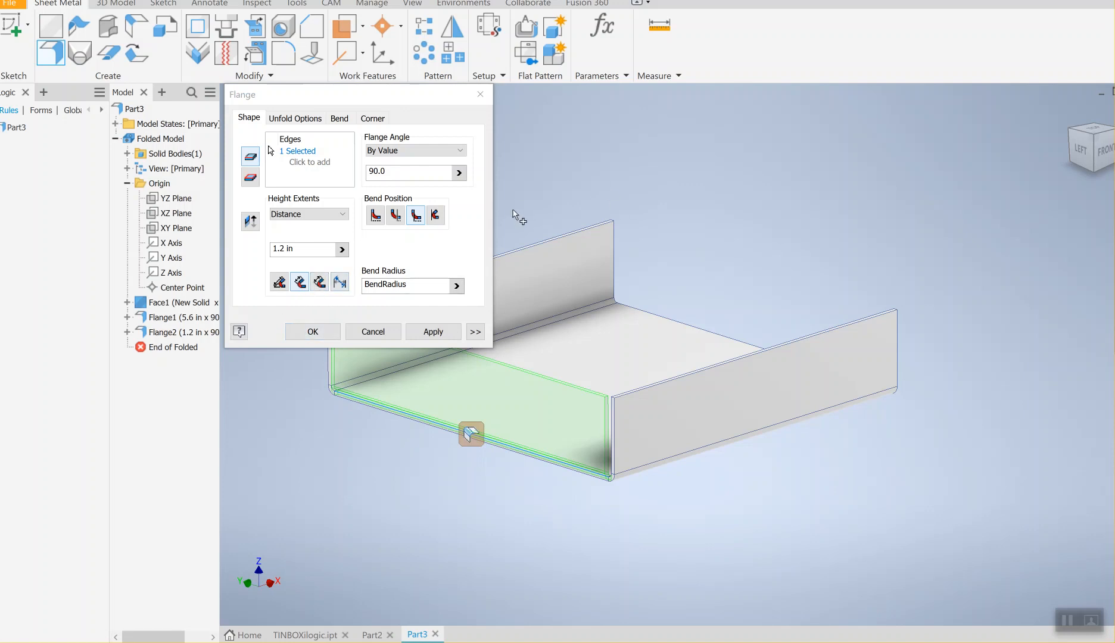
click(440, 332)
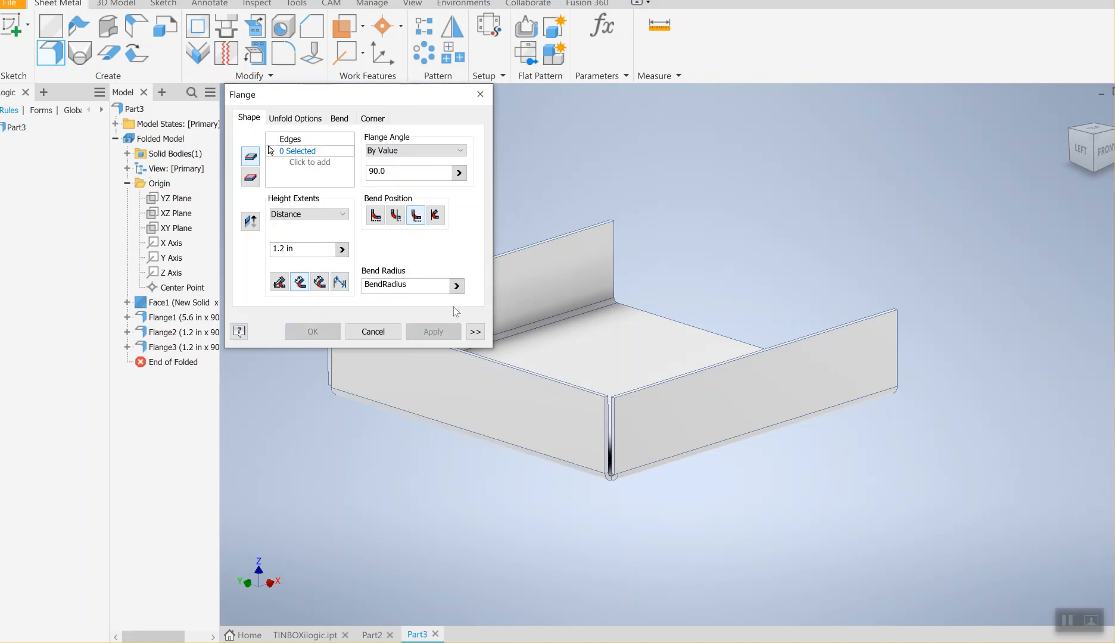
click(478, 97)
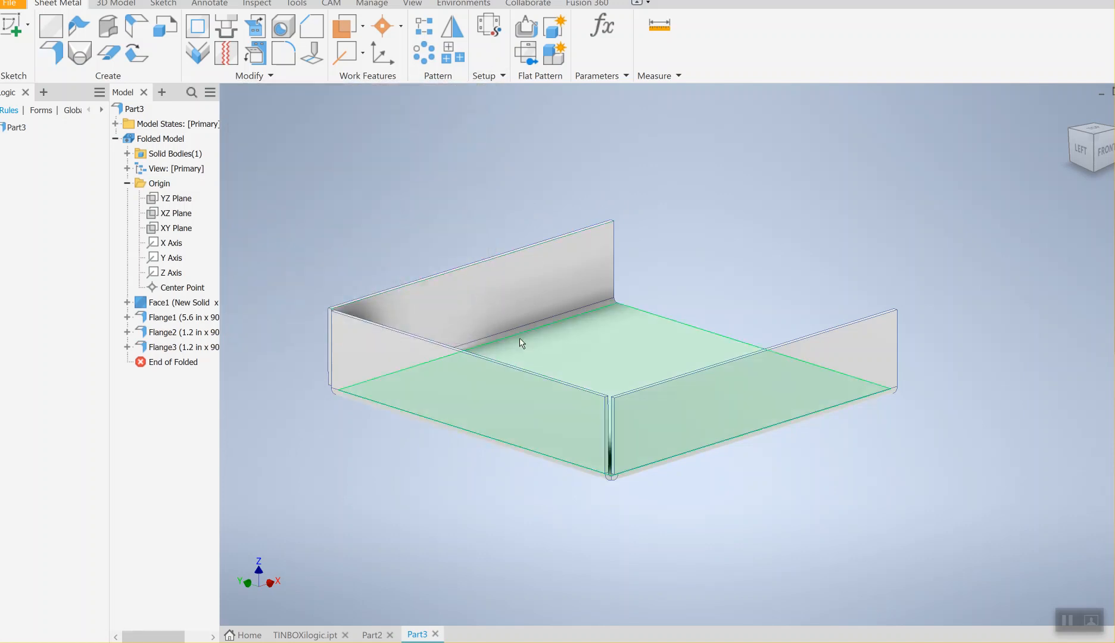
Create a Corner Seam between the left and front flanges' vertical edges using Maximum Gap Distance with a gap of .01
scroll(612, 409, down, 3)
scroll(612, 408, up, 5)
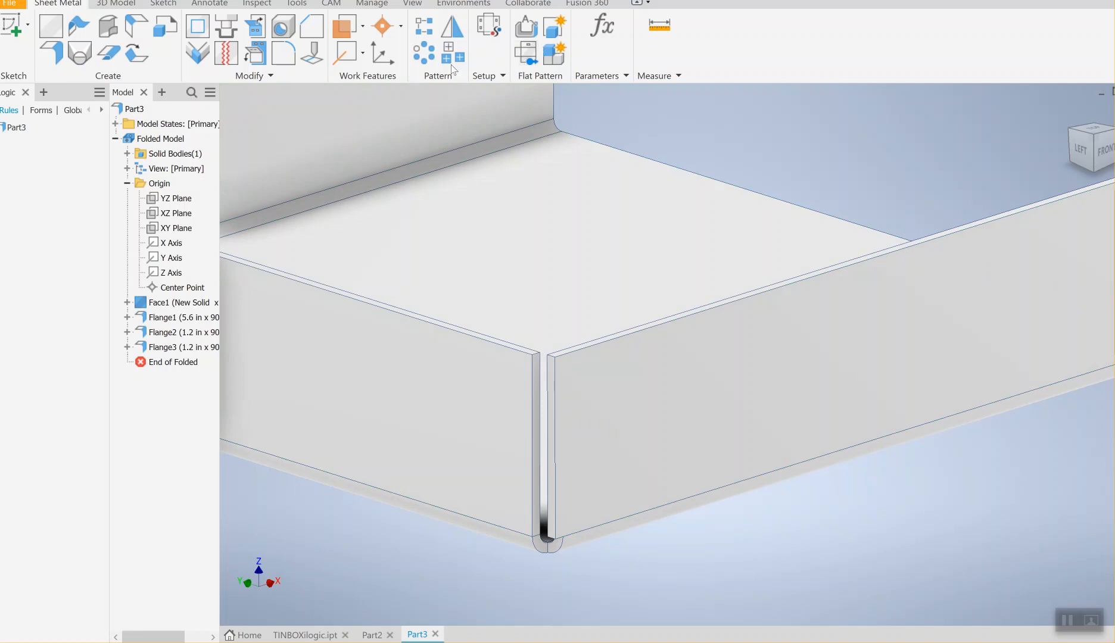
click(201, 57)
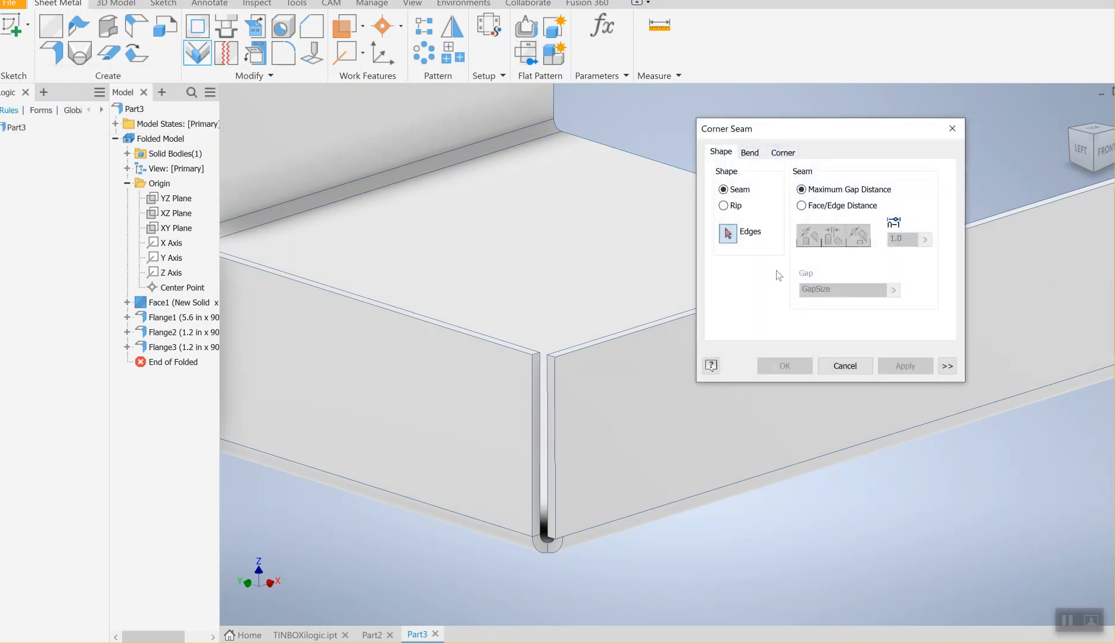
click(535, 450)
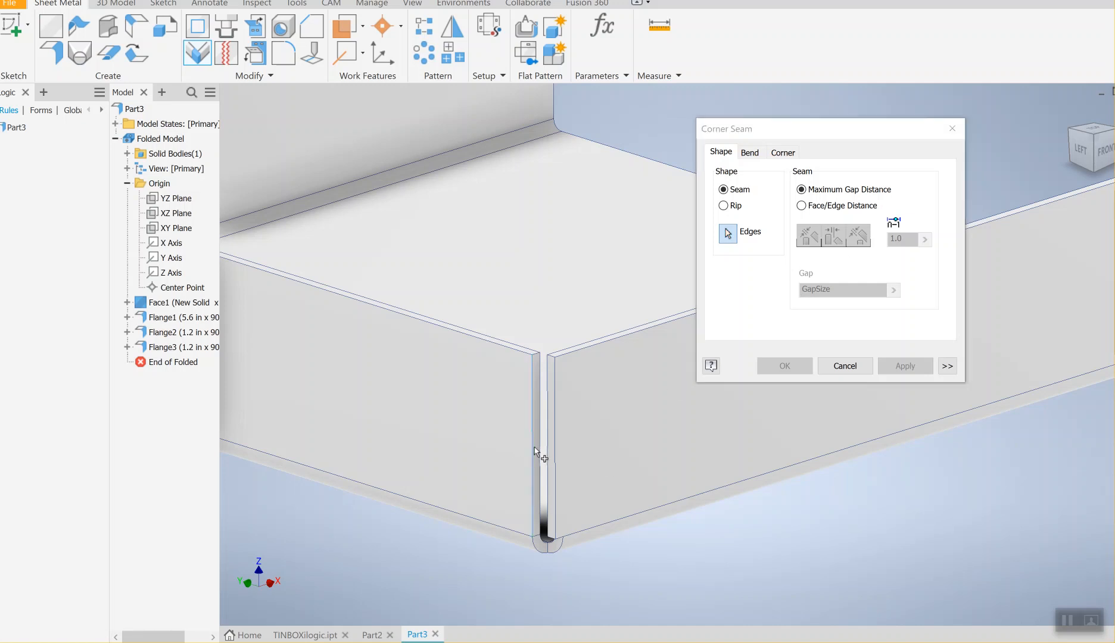
click(548, 454)
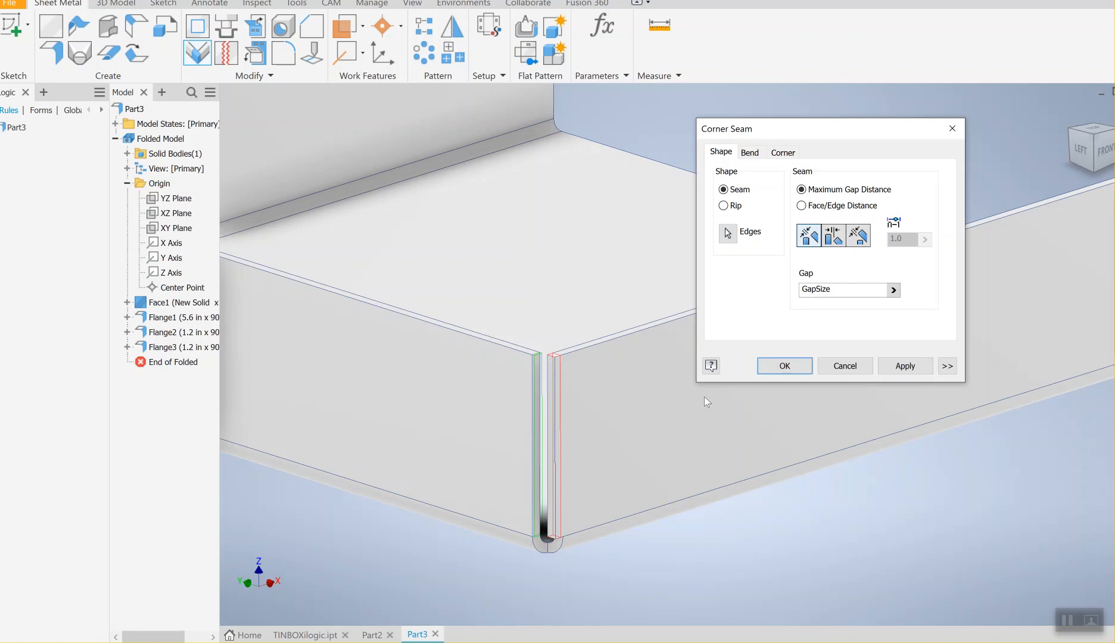
scroll(543, 353, up, 2)
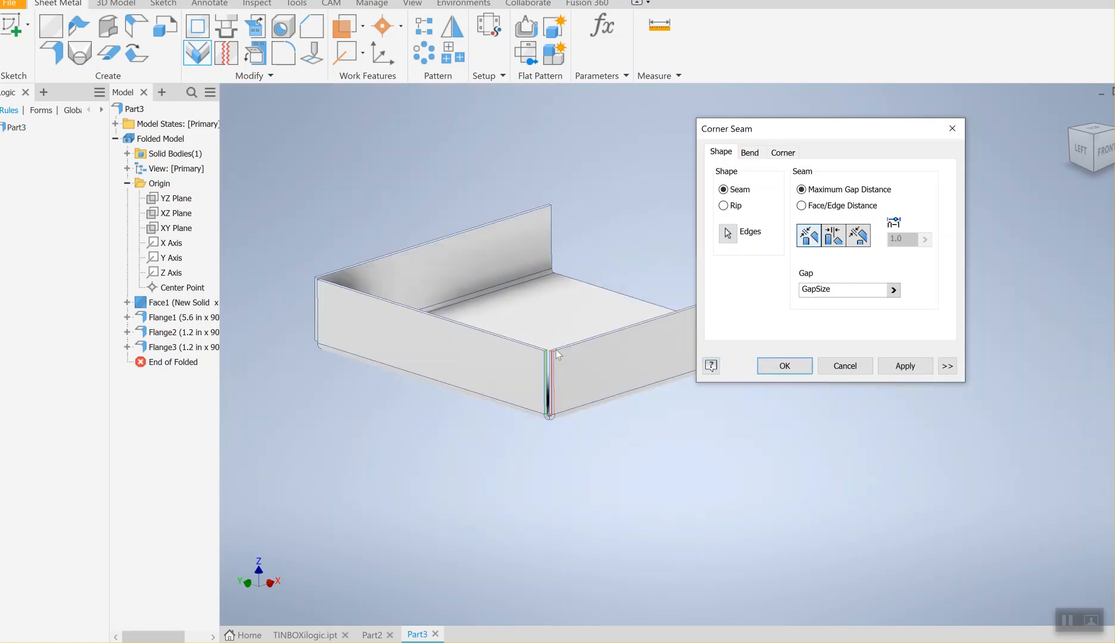
scroll(553, 352, down, 5)
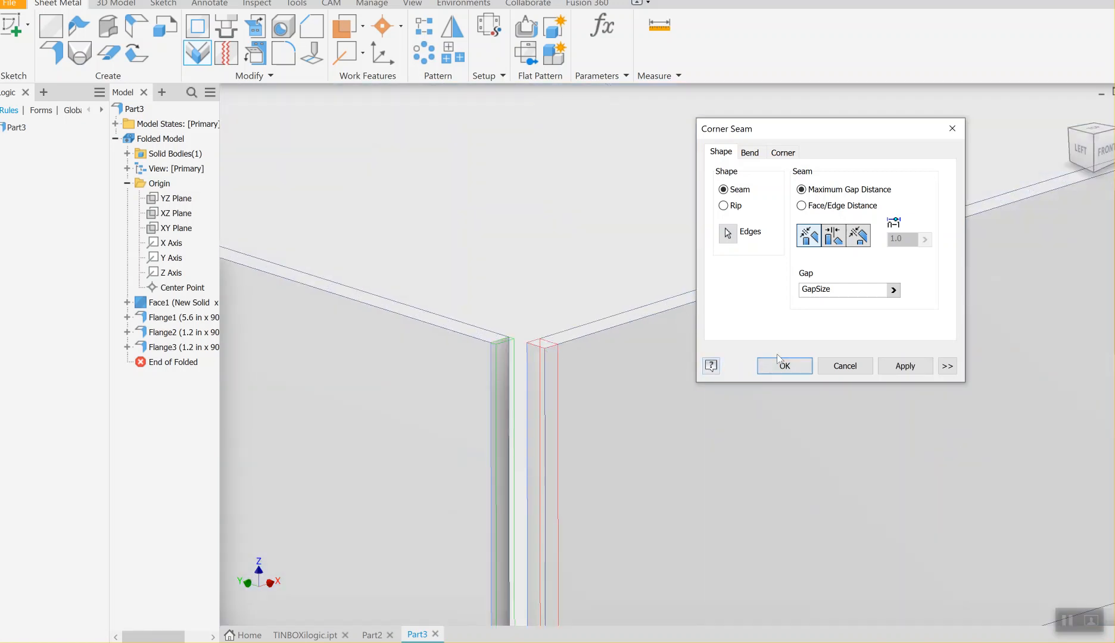
click(893, 290)
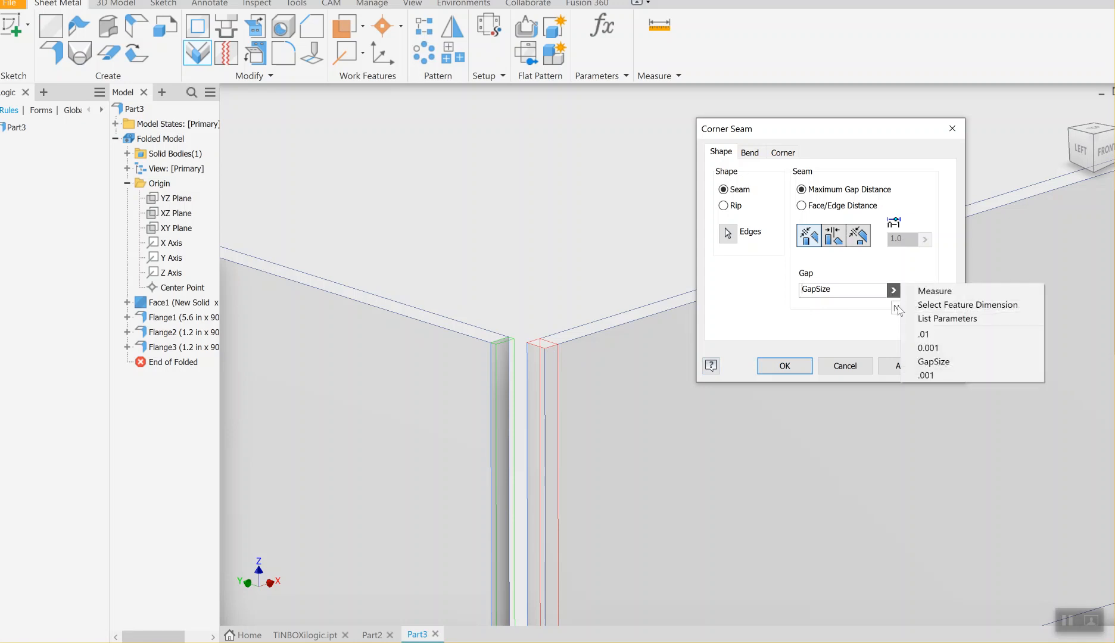
click(922, 336)
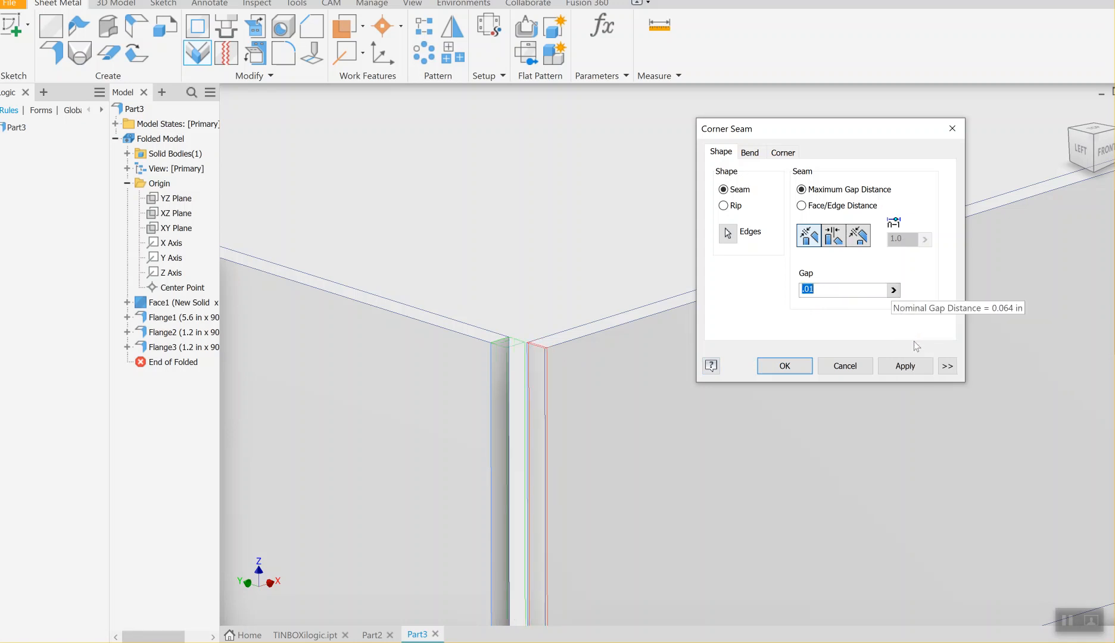
click(917, 371)
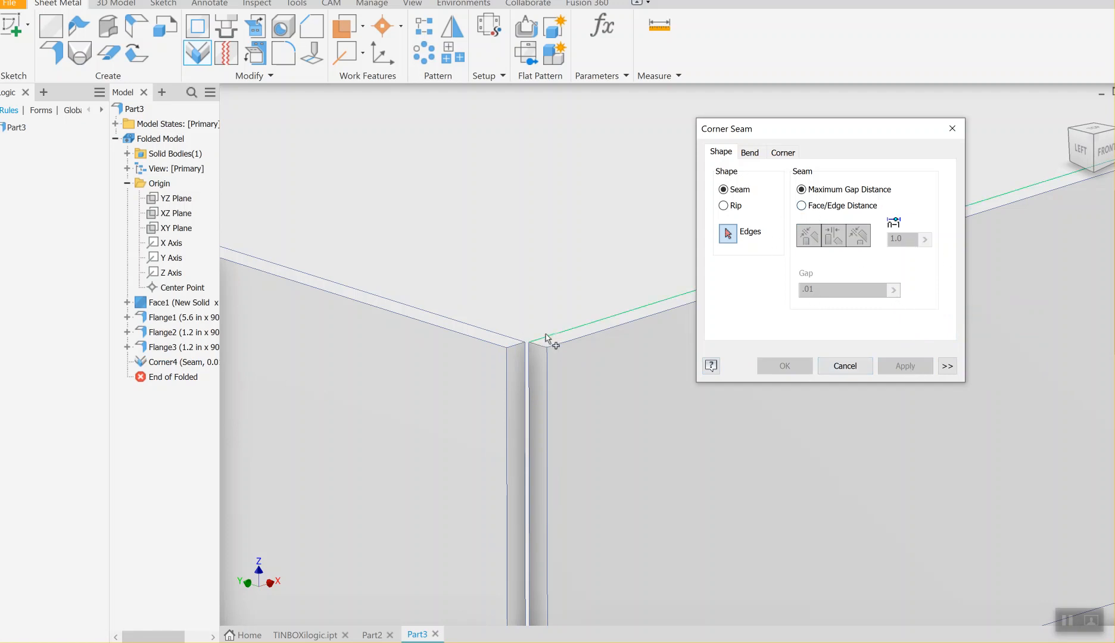
Try to apply another Corner Seam to the same pair of vertical flange edges with the .01 gap
click(509, 376)
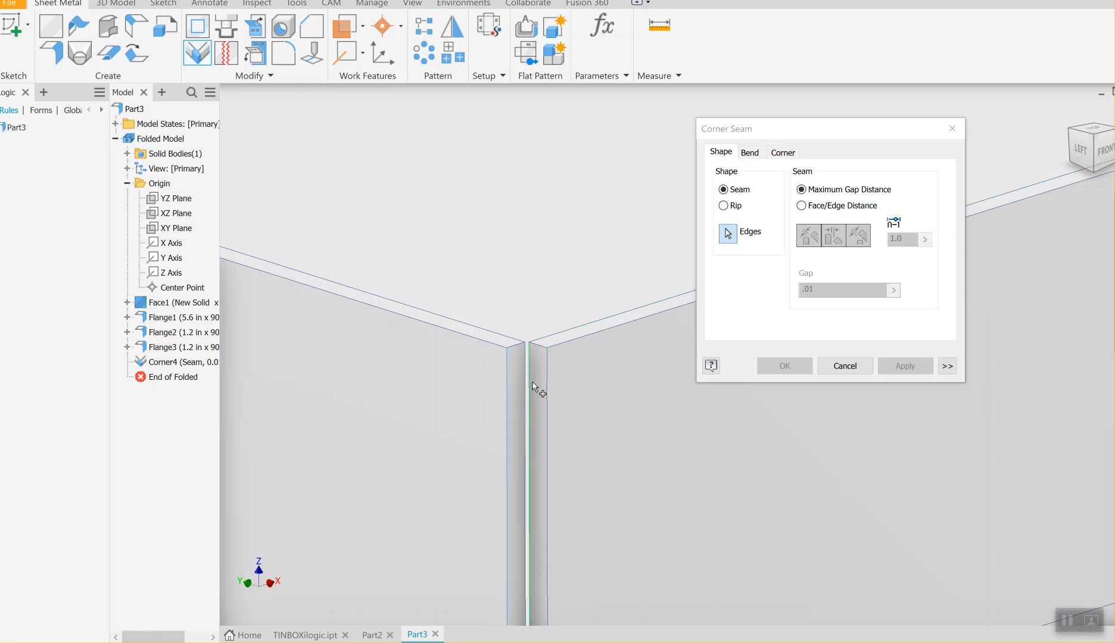
click(529, 386)
click(889, 367)
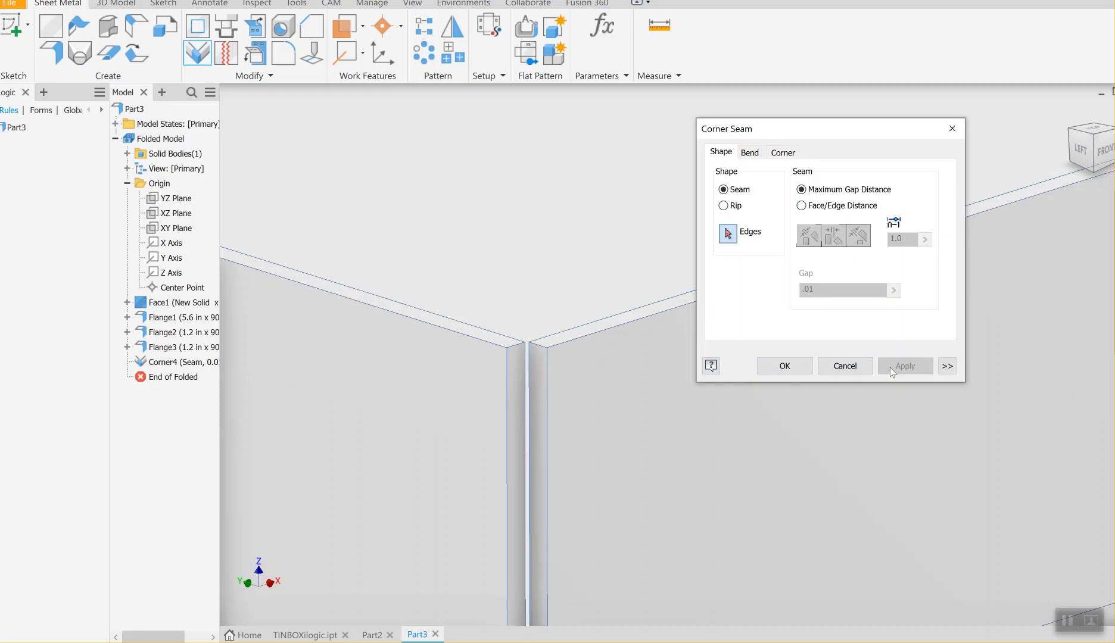
click(1067, 620)
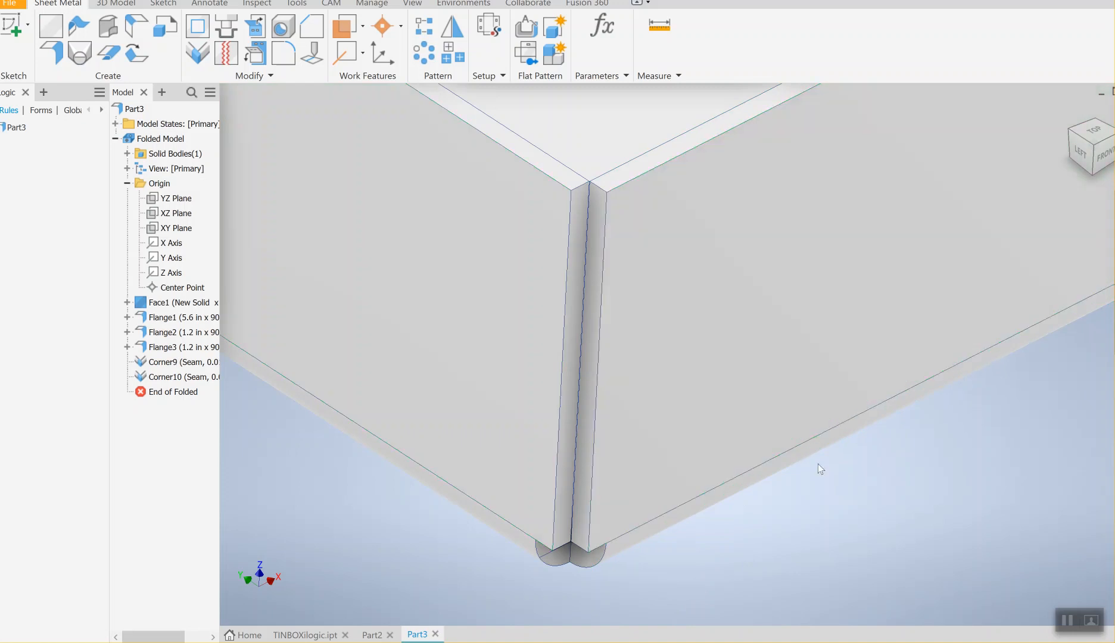
Examine the left-front corner and review the last corner seam's Face/Edge Distance and gap settings, keeping them as they are
middle_drag(626, 257, 658, 313)
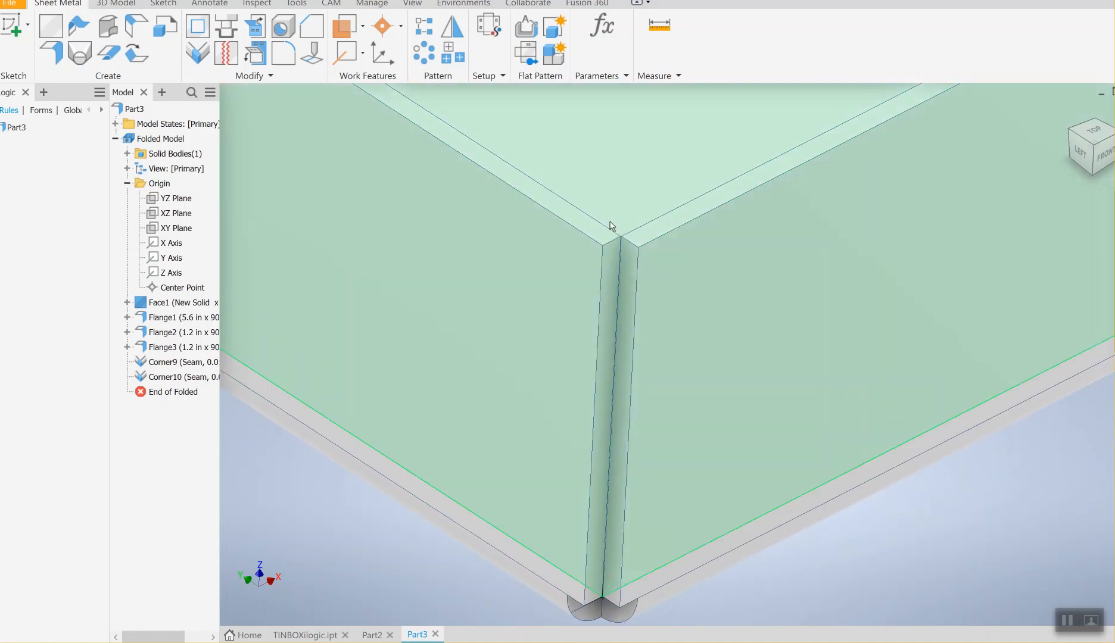
scroll(612, 278, up, 3)
scroll(612, 277, down, 4)
middle_drag(615, 217, 619, 155)
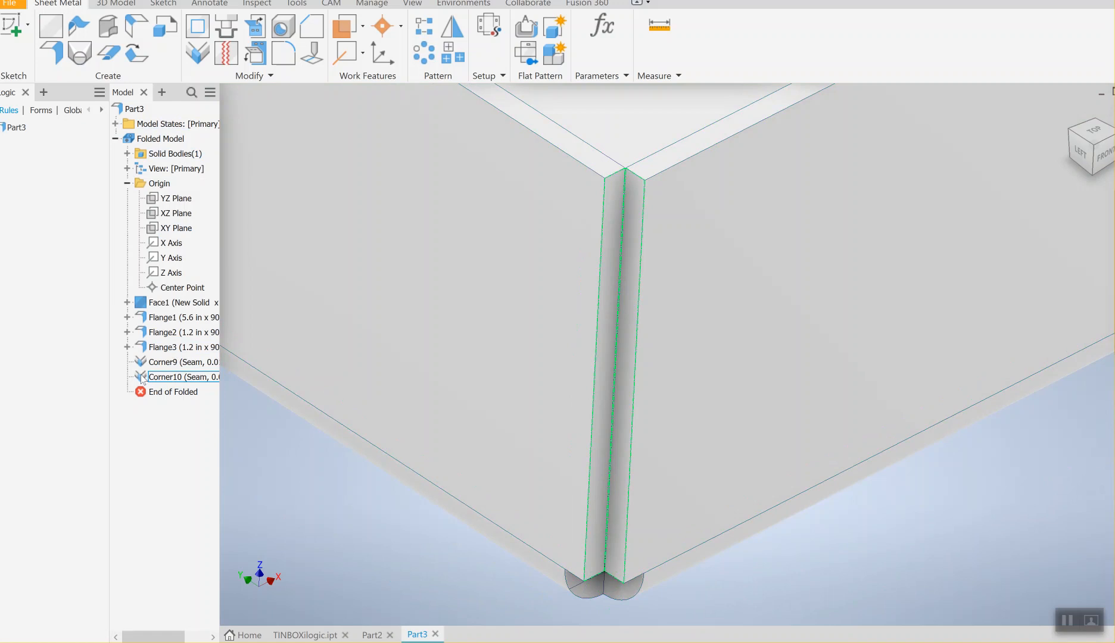
double_click(173, 377)
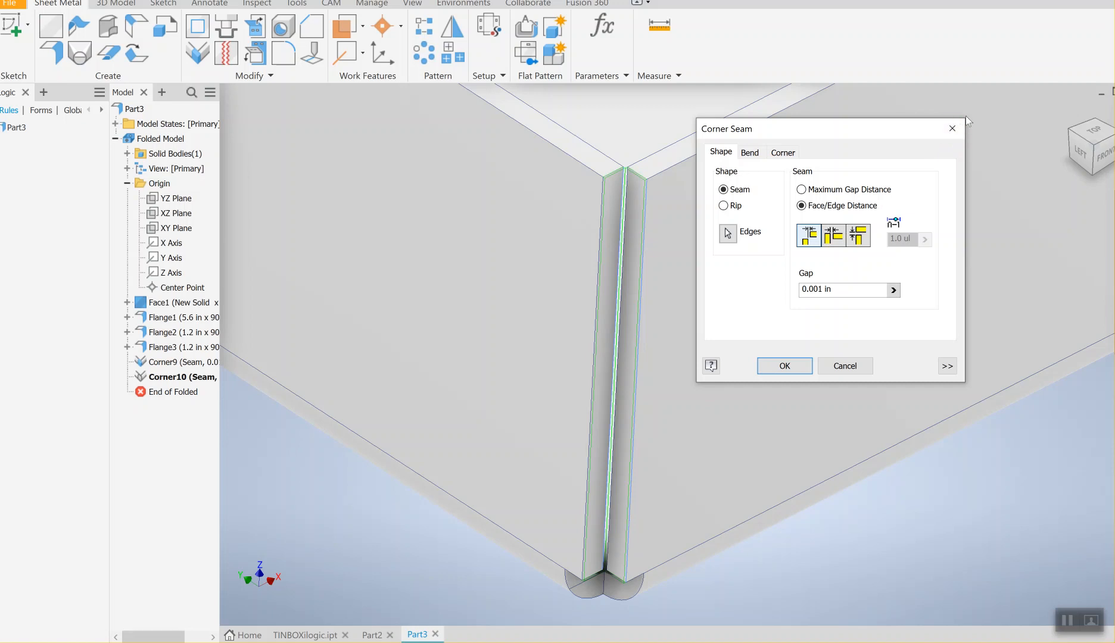
click(790, 359)
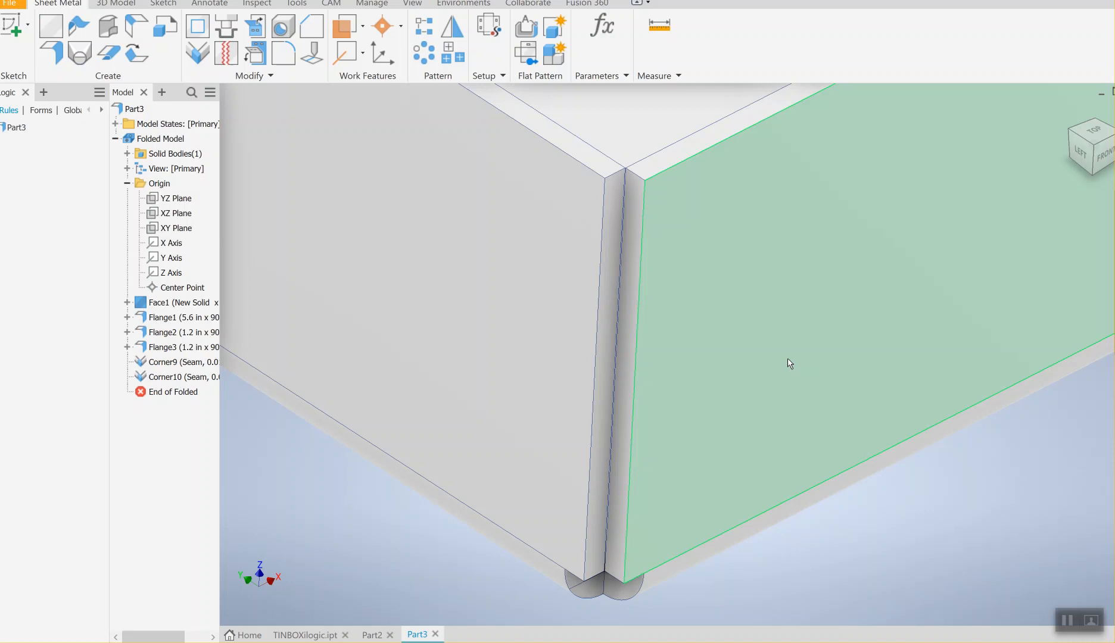
scroll(706, 301, up, 3)
scroll(720, 295, down, 6)
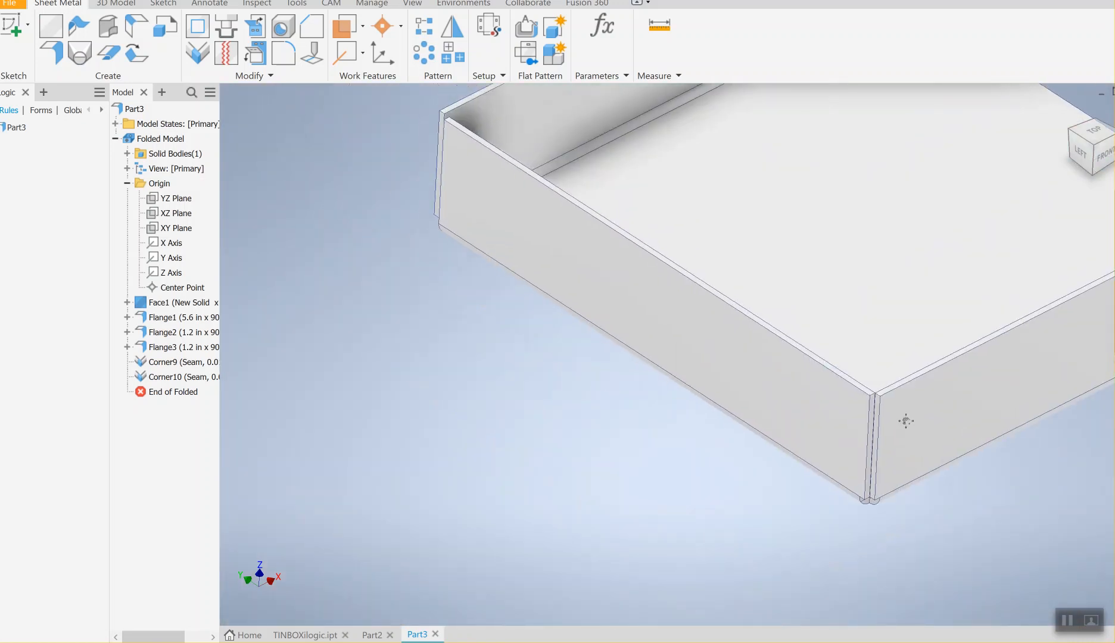
Examine the open corner between the back and left flanges up close
scroll(881, 369, up, 4)
click(1070, 111)
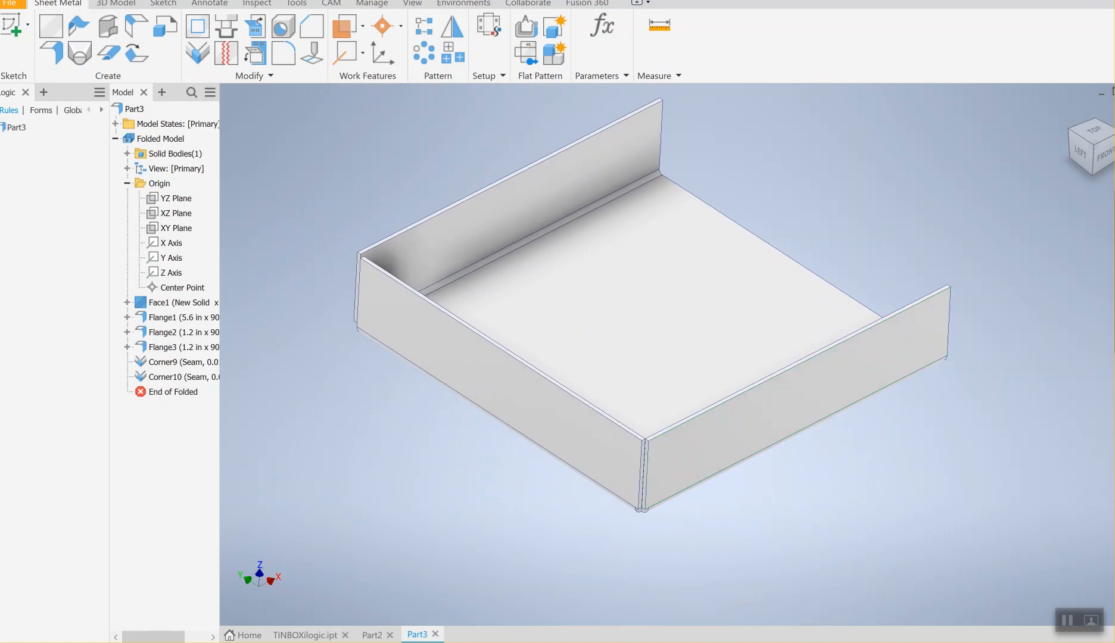
key(F4)
drag(590, 347, 621, 354)
drag(813, 170, 620, 96)
scroll(558, 405, up, 5)
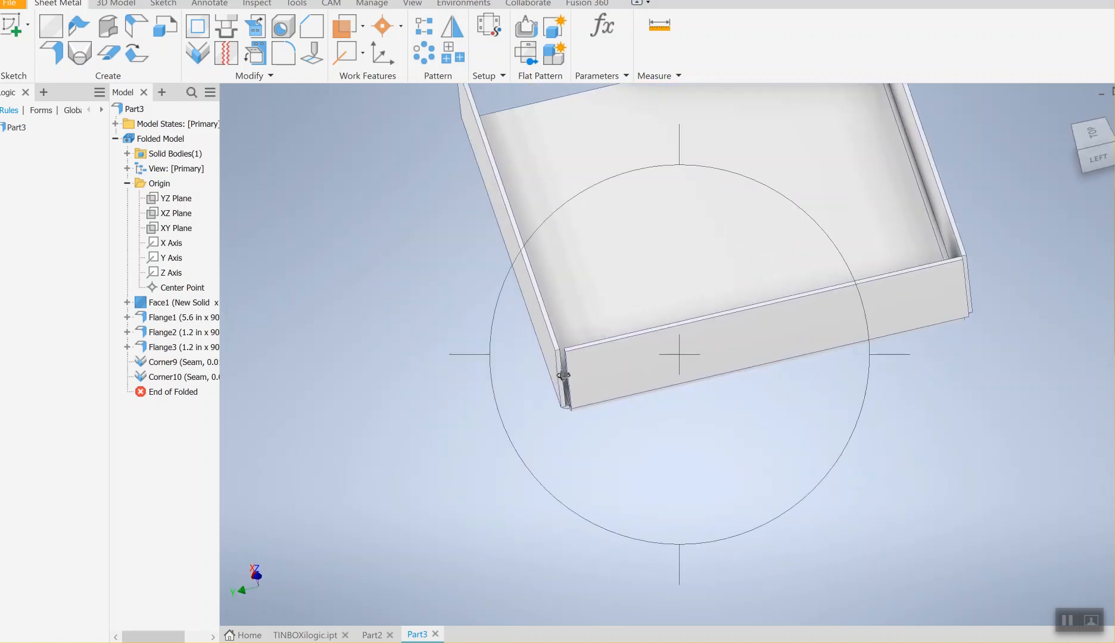
scroll(559, 377, up, 4)
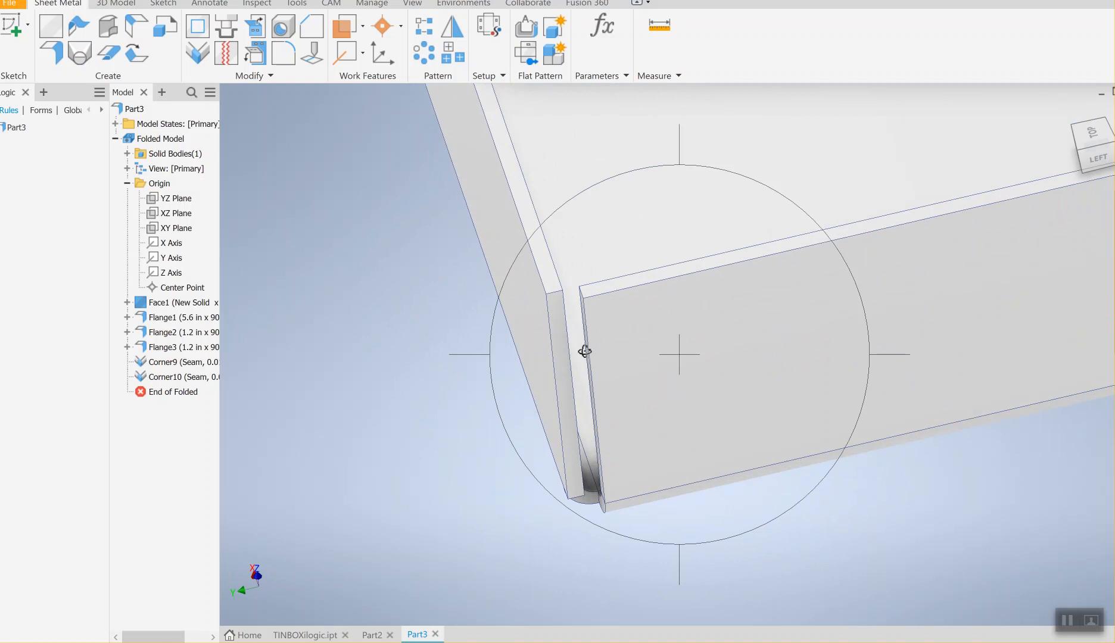
drag(614, 362, 488, 283)
right_click(808, 185)
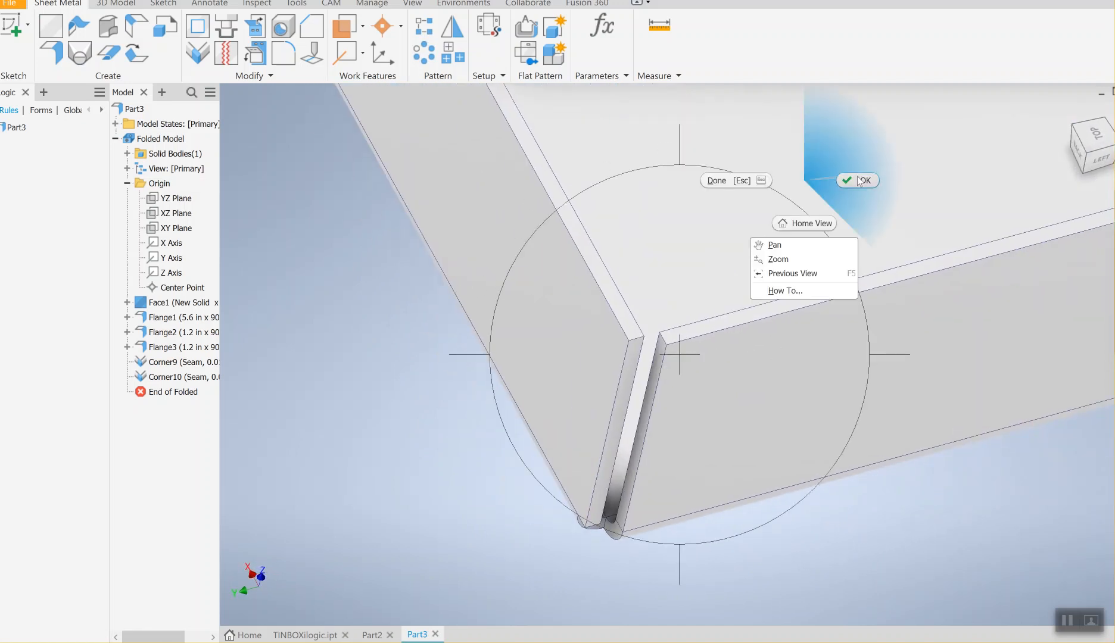
click(860, 182)
scroll(471, 321, down, 3)
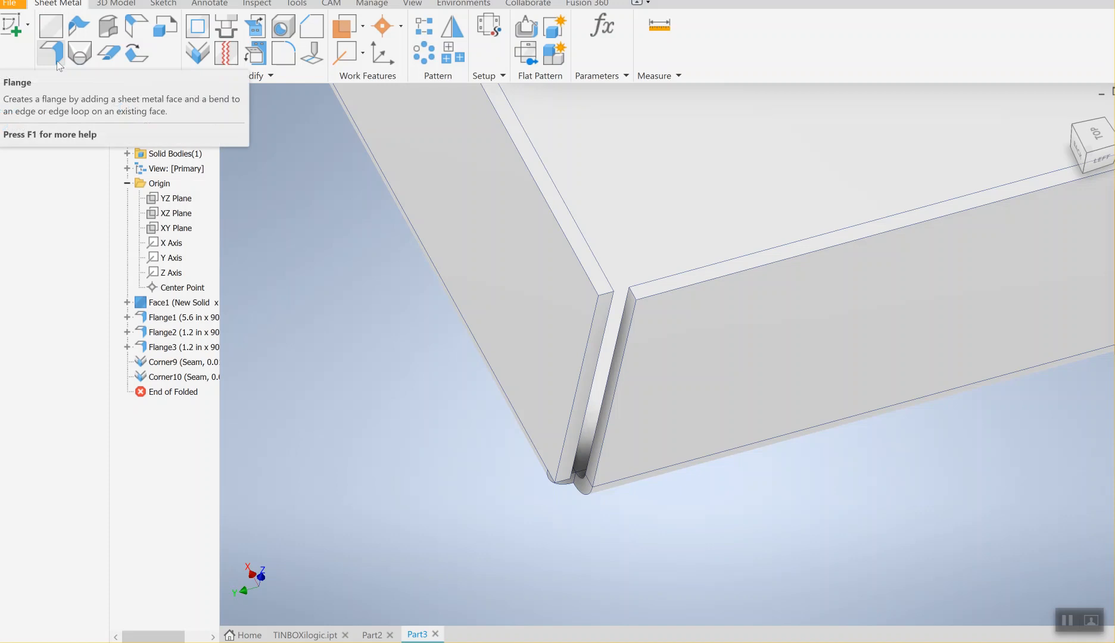
Start a Corner Seam, review its corner relief options and set the bend transition to None
click(196, 54)
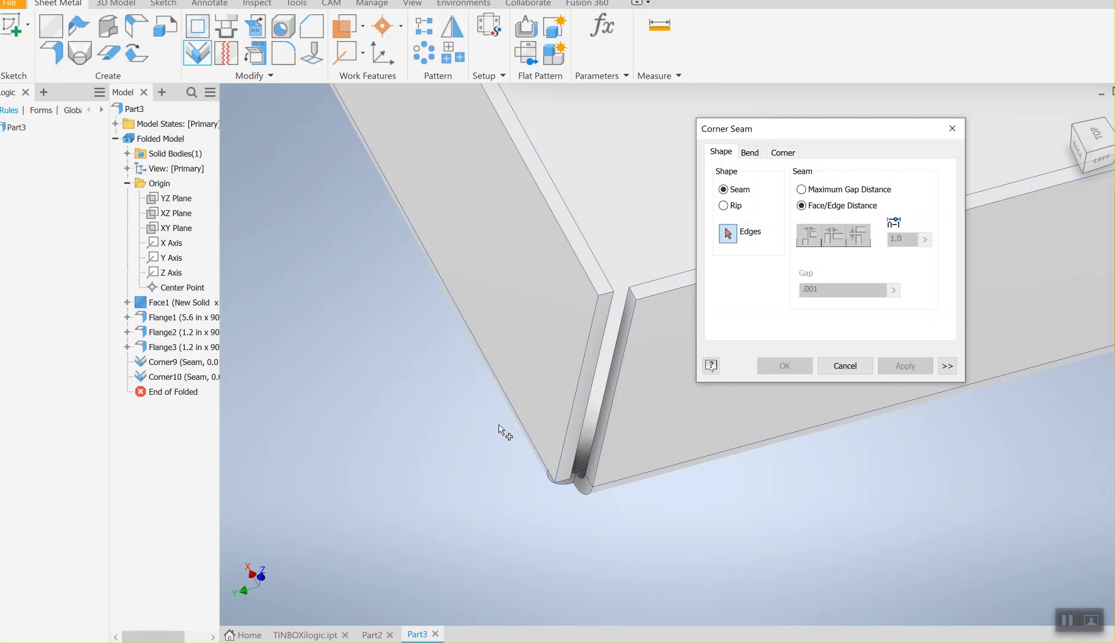
click(784, 153)
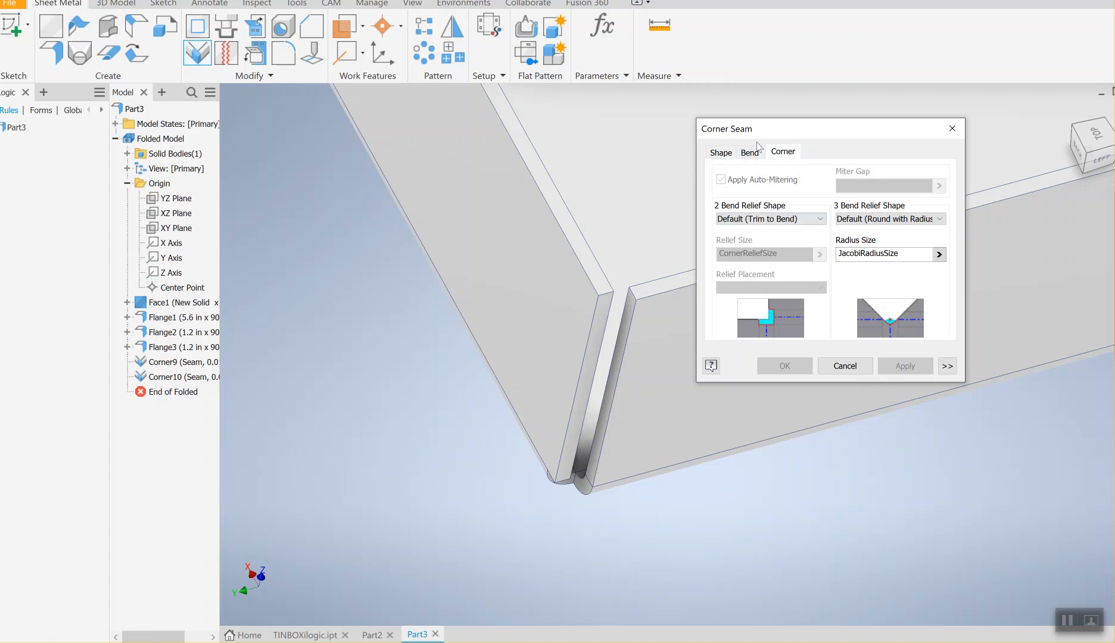
click(939, 255)
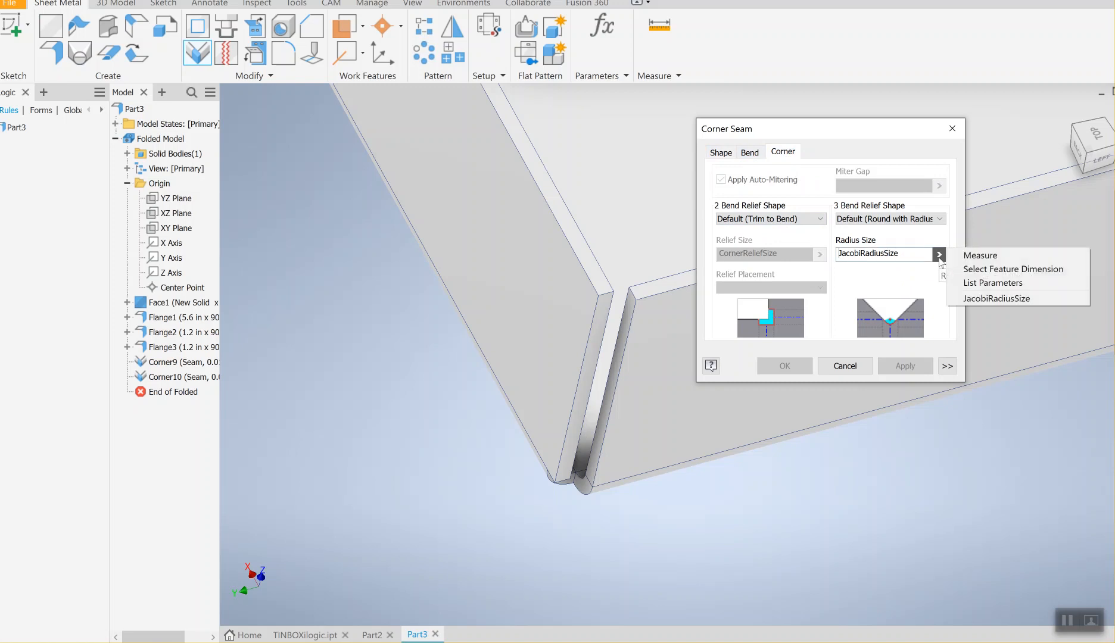
click(748, 152)
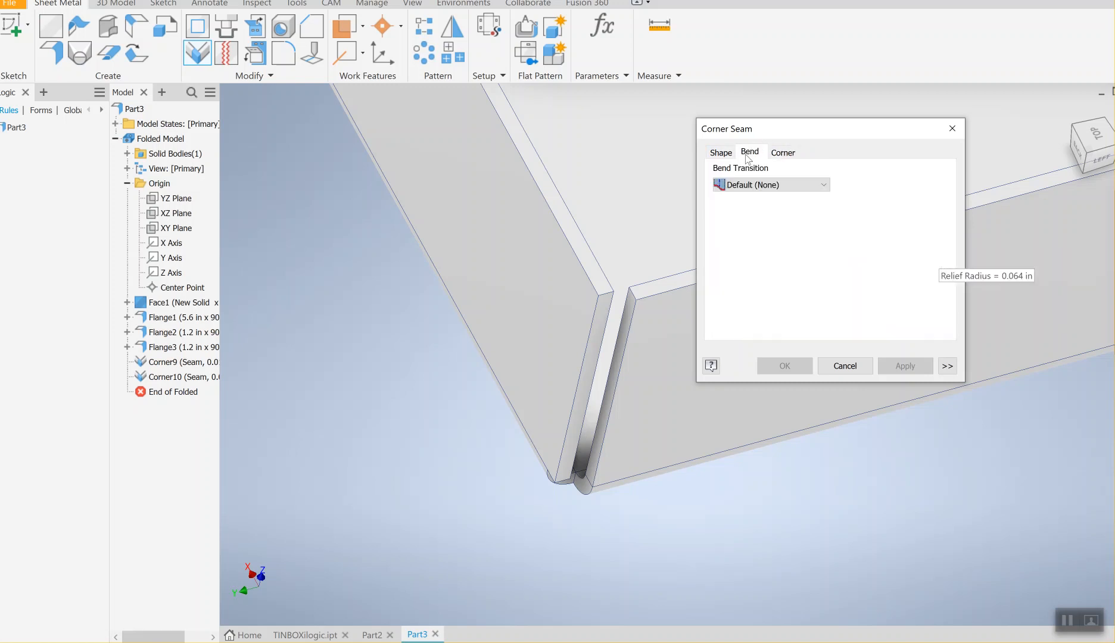
click(787, 189)
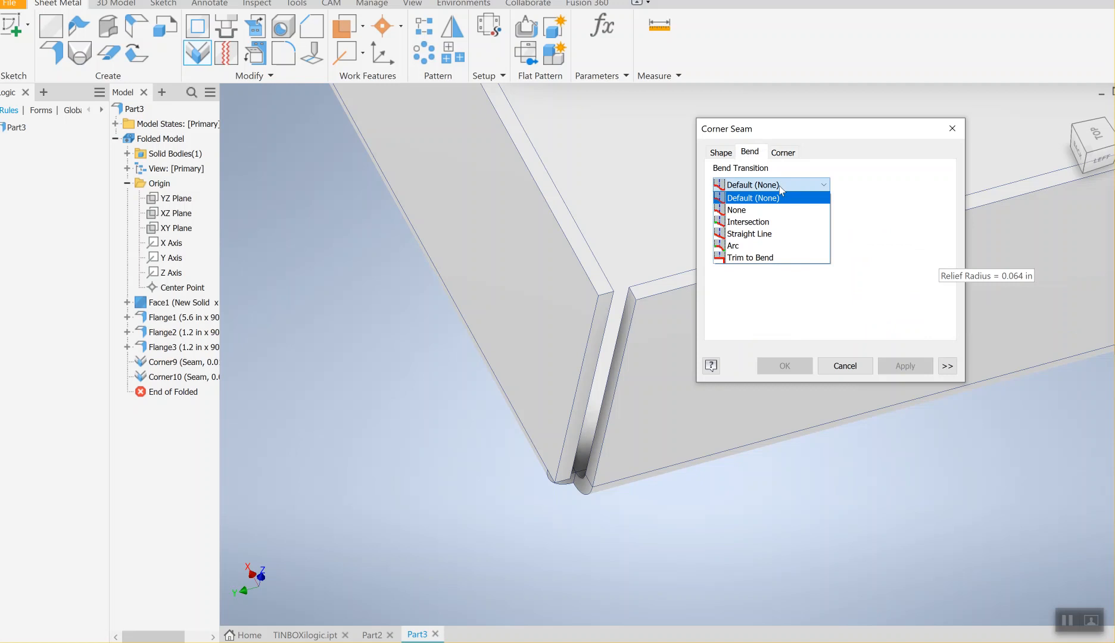
click(743, 211)
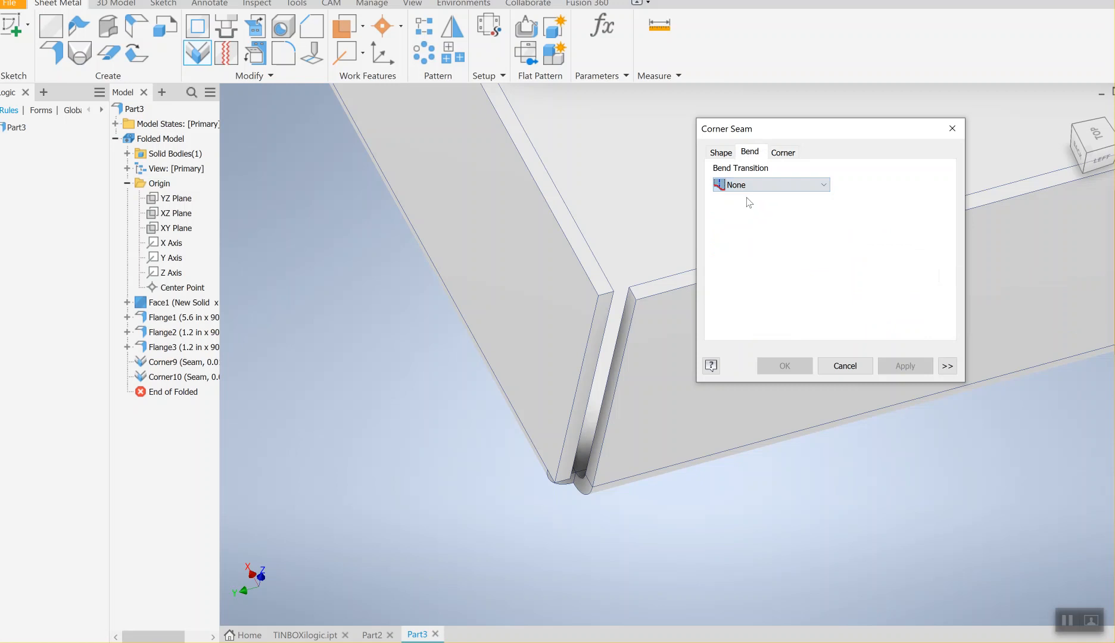
Create the Corner Seam between the left and back flanges' vertical edges using Face/Edge Distance with a gap of .001
click(723, 153)
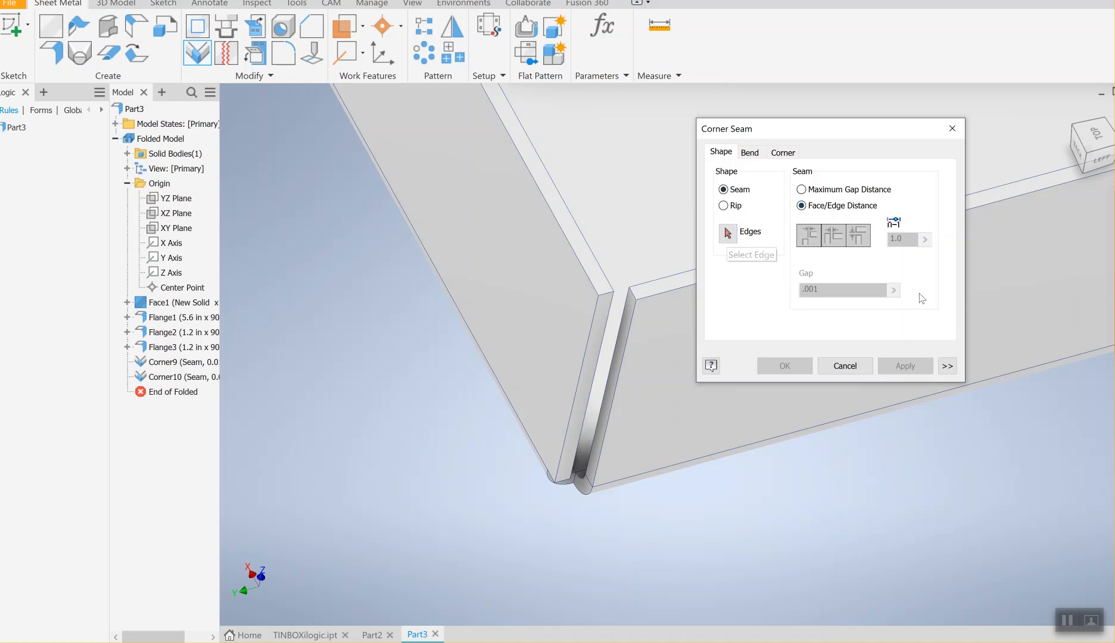
click(731, 235)
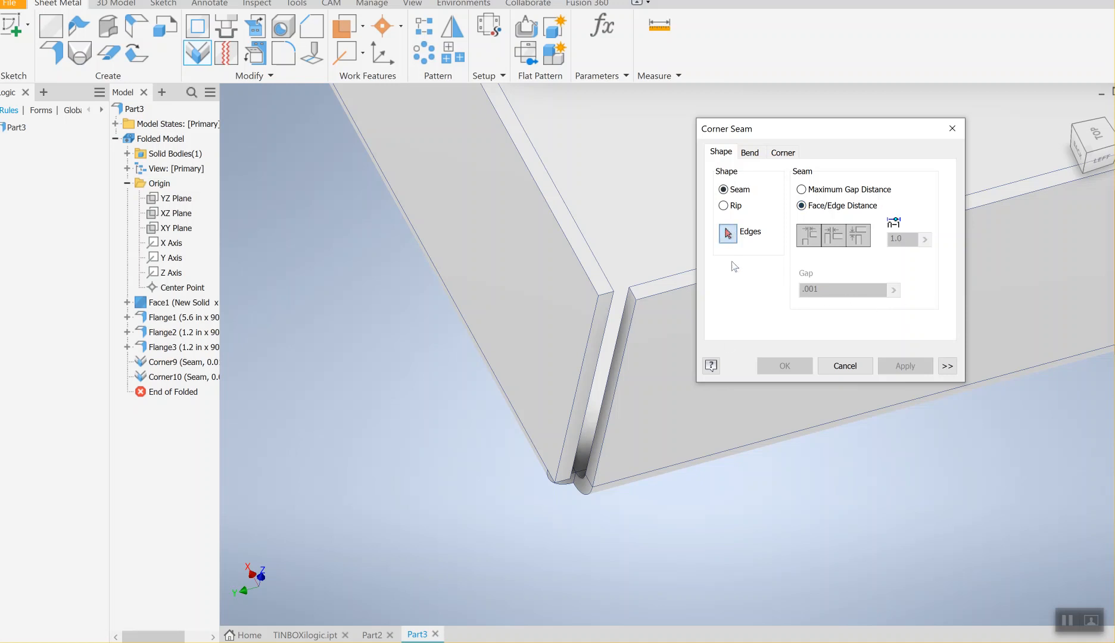
click(602, 336)
click(617, 338)
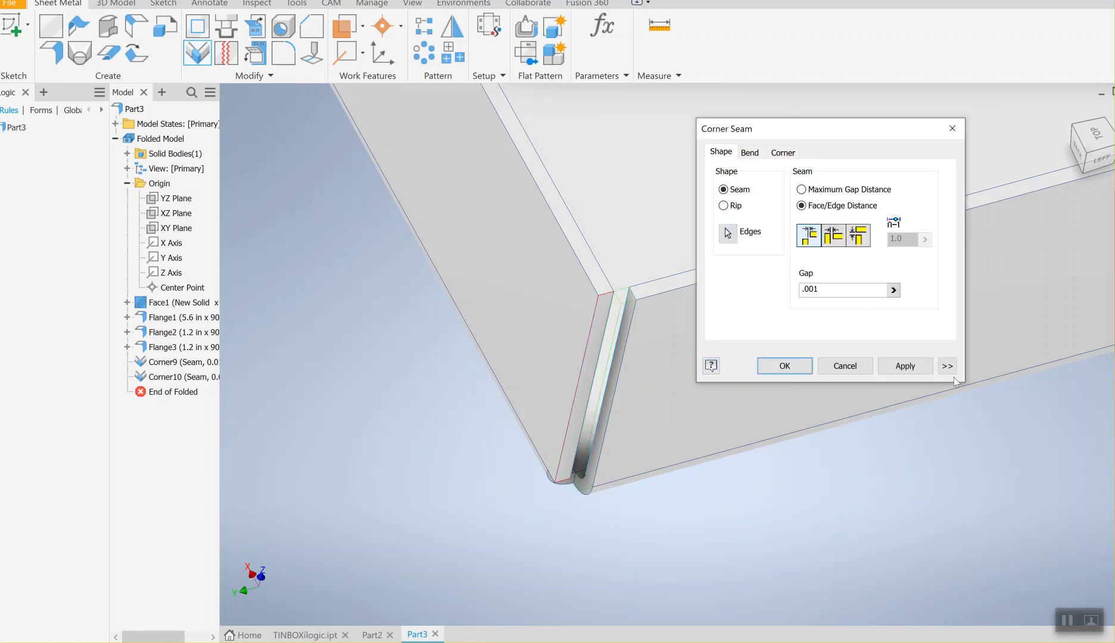
click(912, 365)
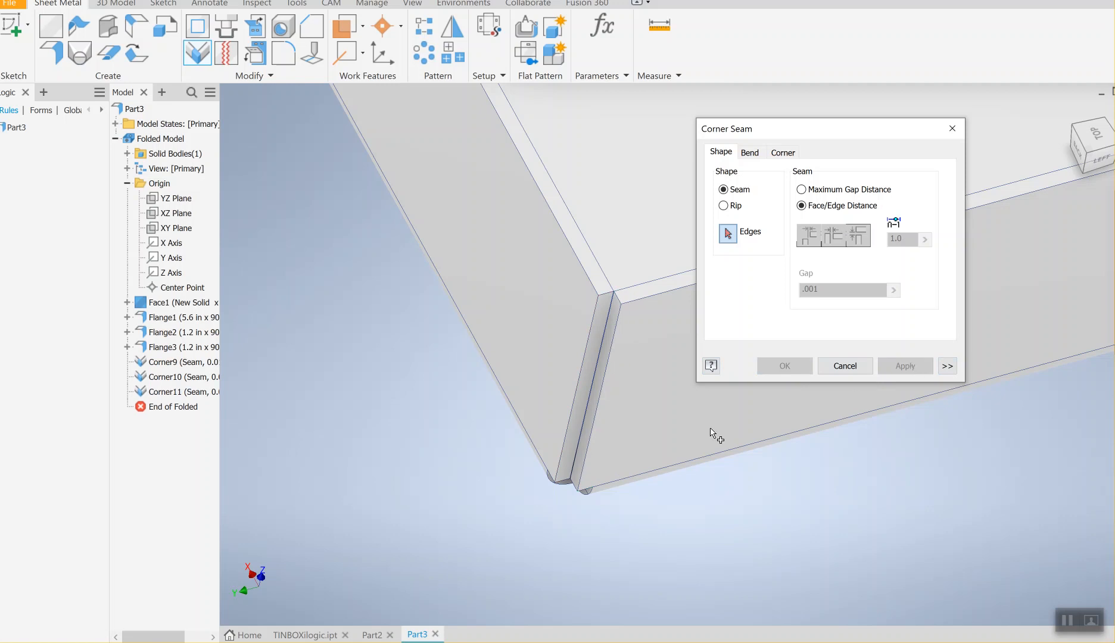
scroll(584, 399, up, 2)
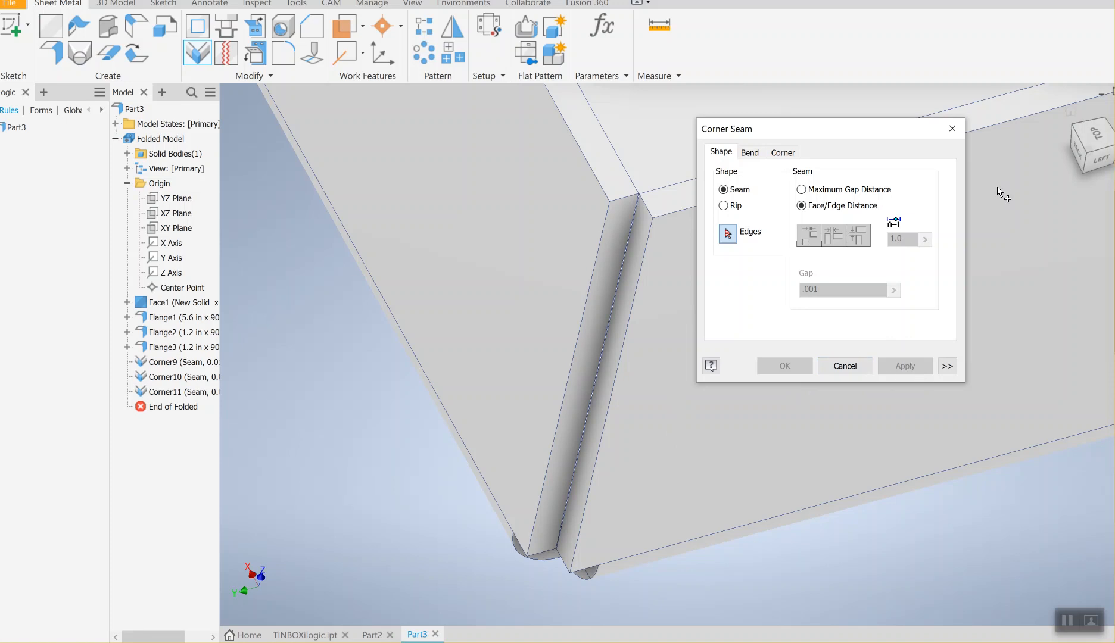
click(951, 129)
scroll(725, 243, up, 3)
scroll(725, 243, down, 5)
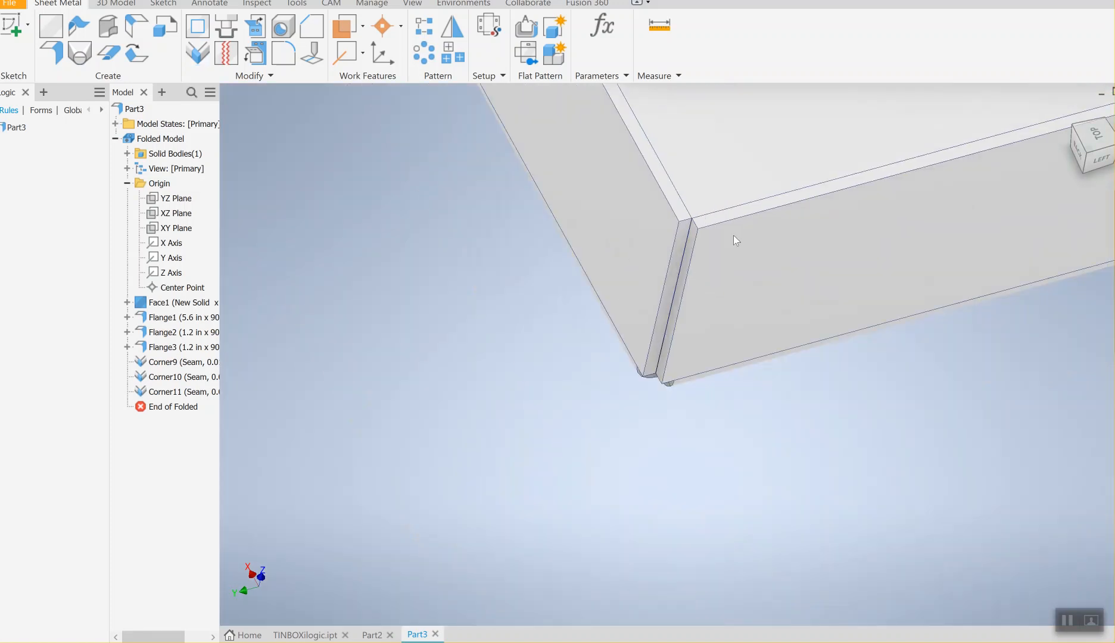
Add a 90-degree Flange 1.2 in high along the base face's open right side edge, between the front and back flanges
middle_drag(672, 347, 607, 381)
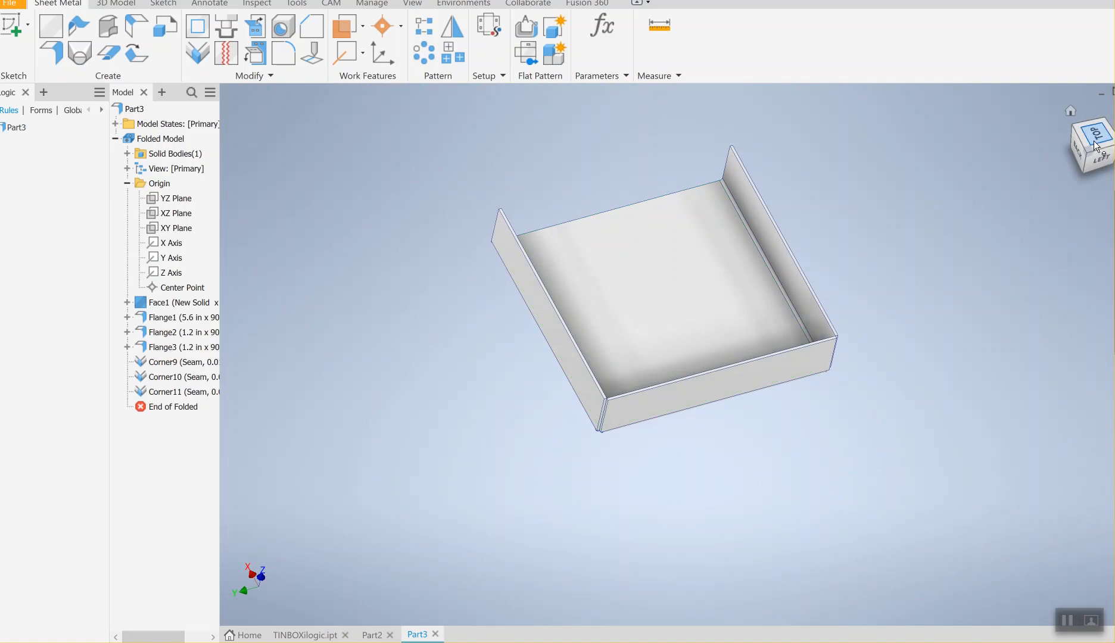
click(1086, 166)
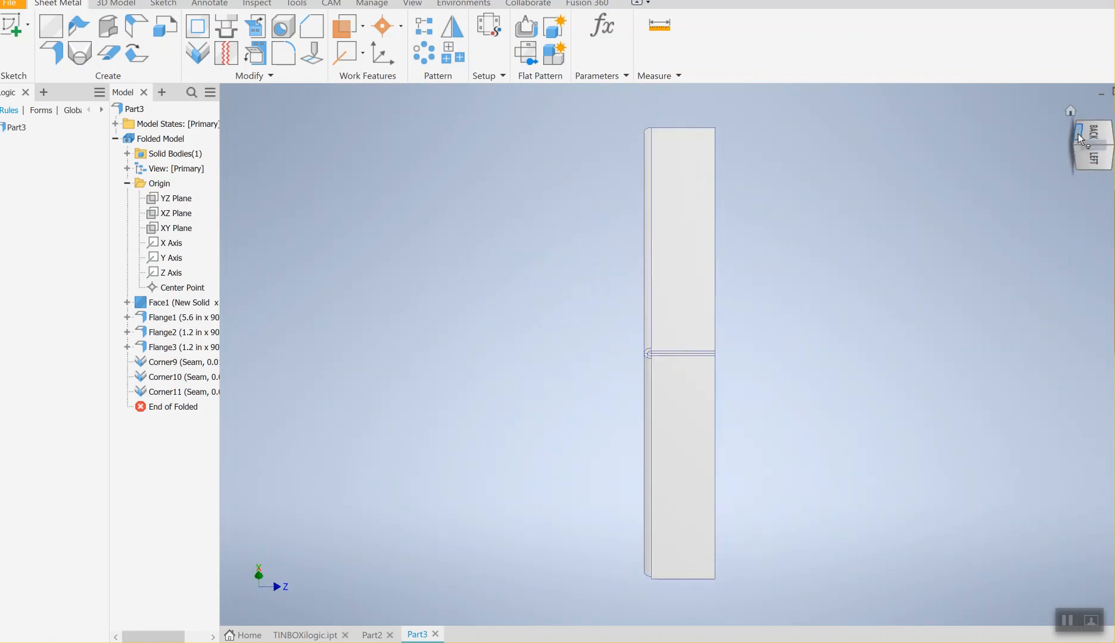
click(1095, 132)
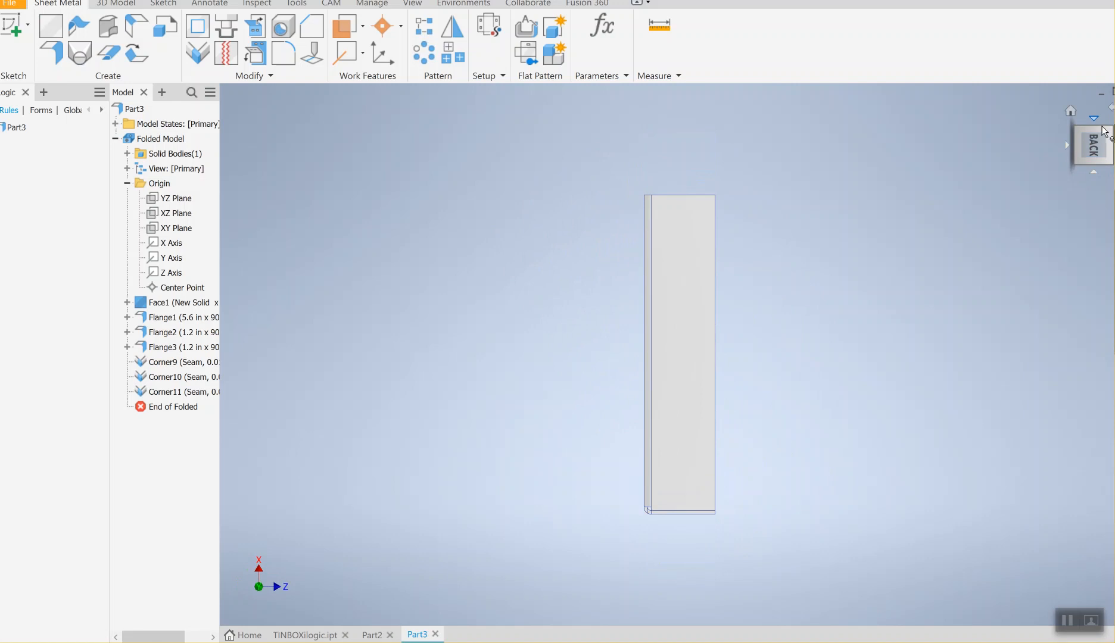
click(1110, 106)
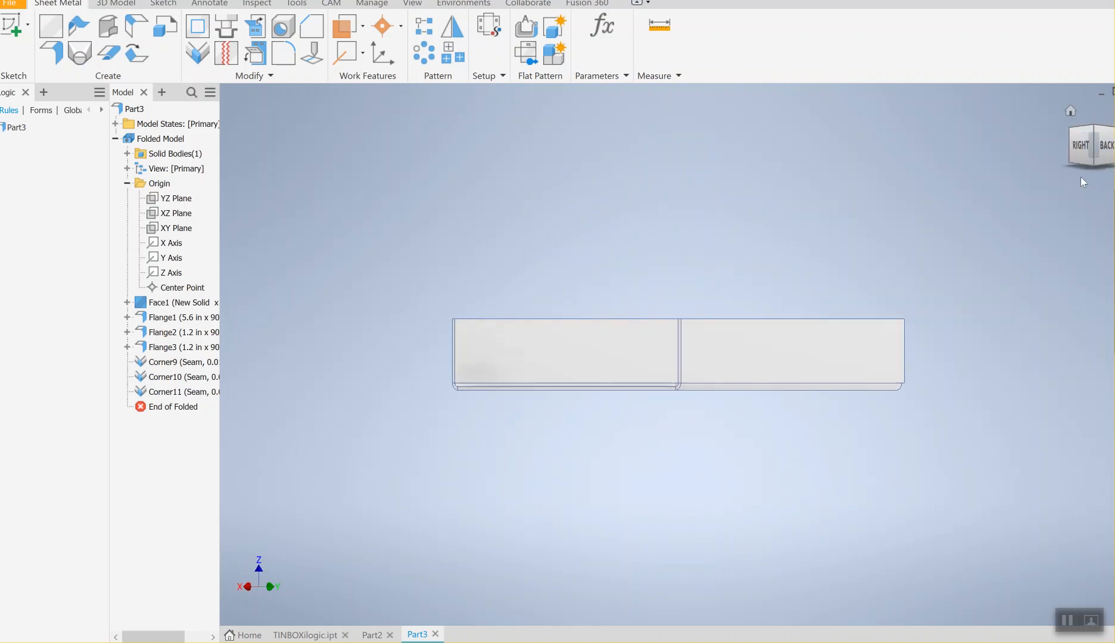
drag(1092, 150, 1094, 192)
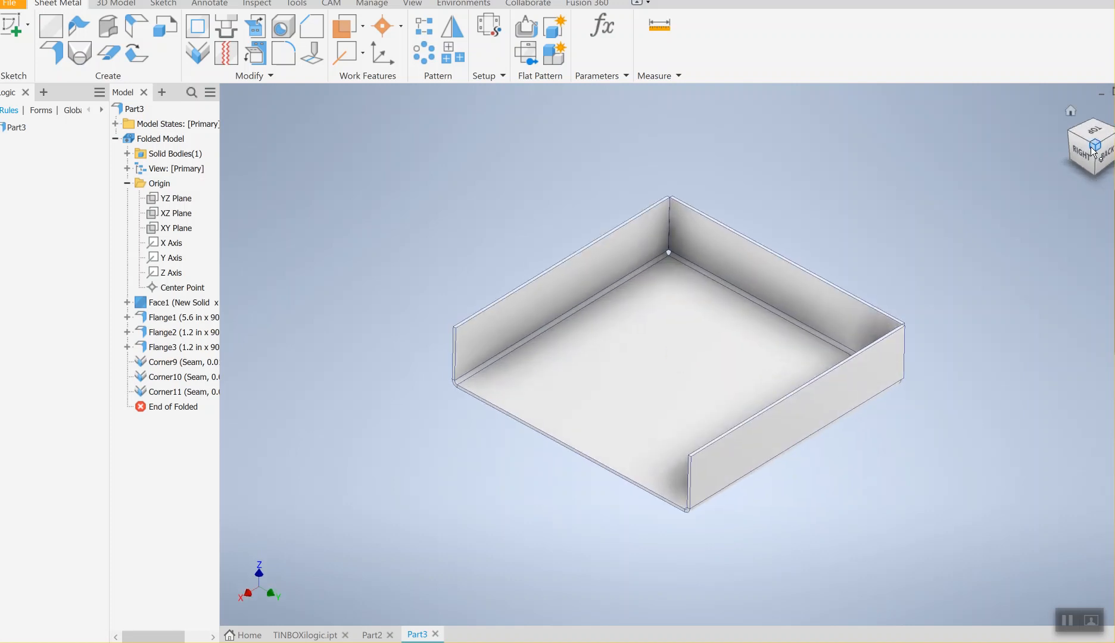
middle_drag(819, 339, 802, 296)
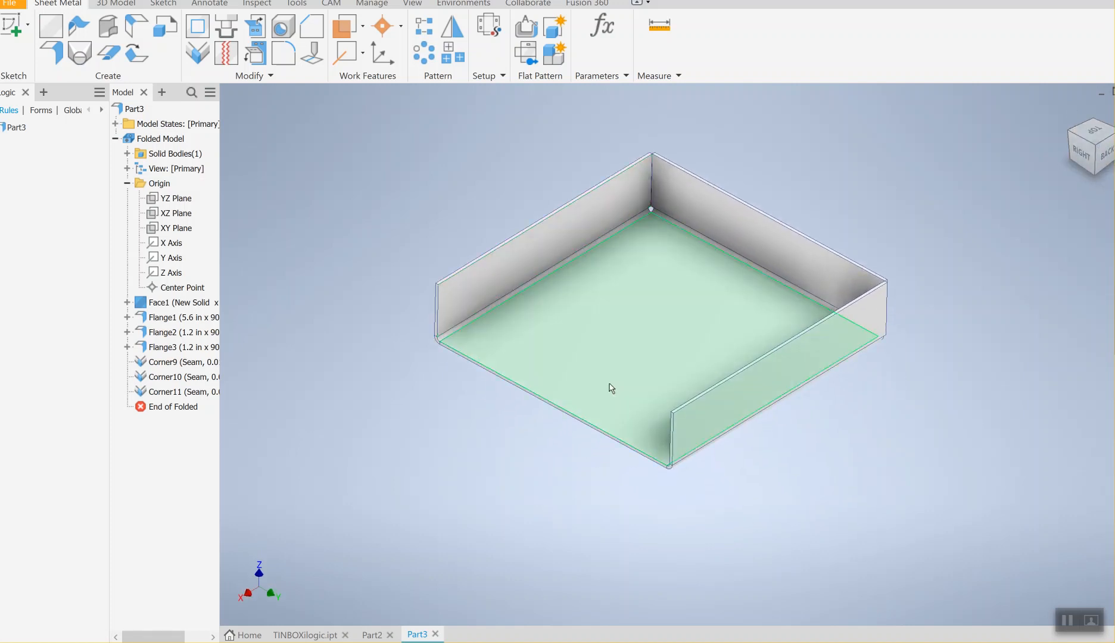
click(134, 109)
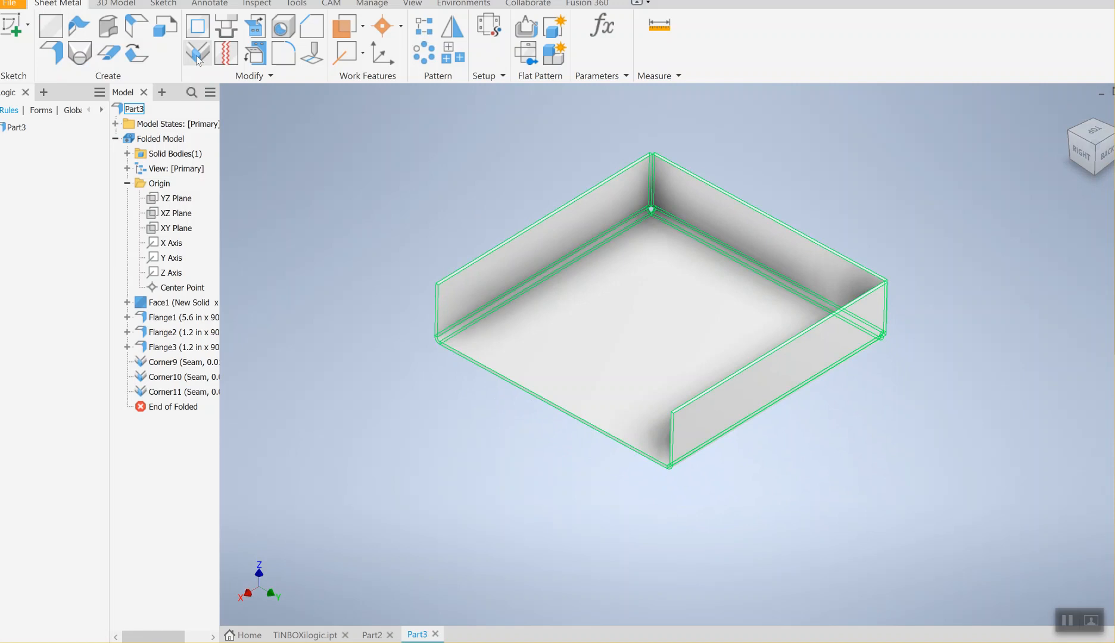
click(51, 52)
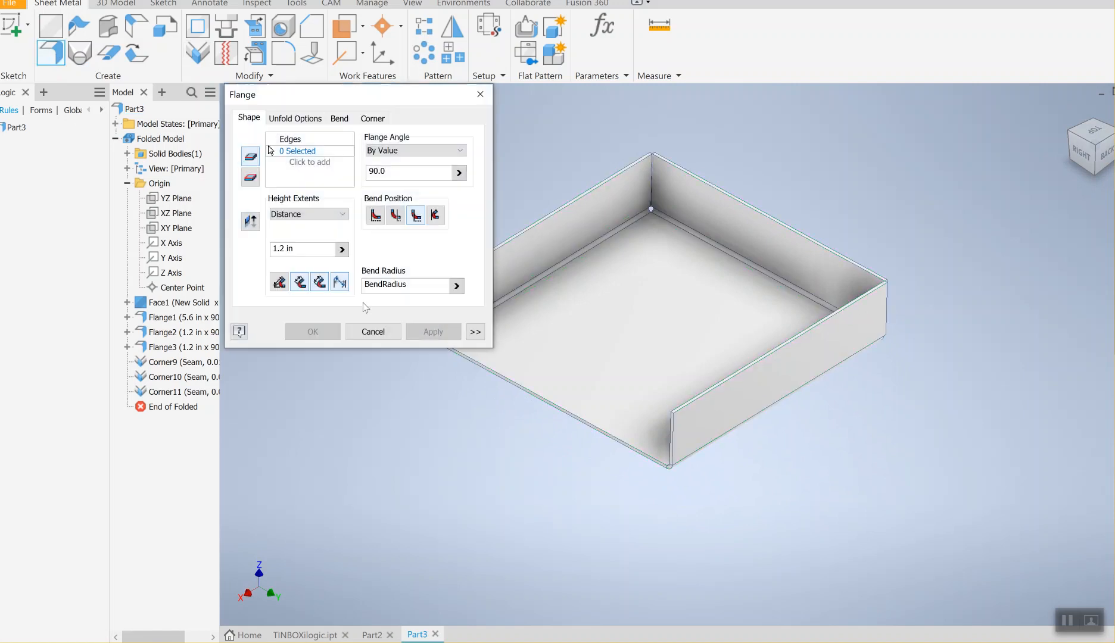
click(587, 422)
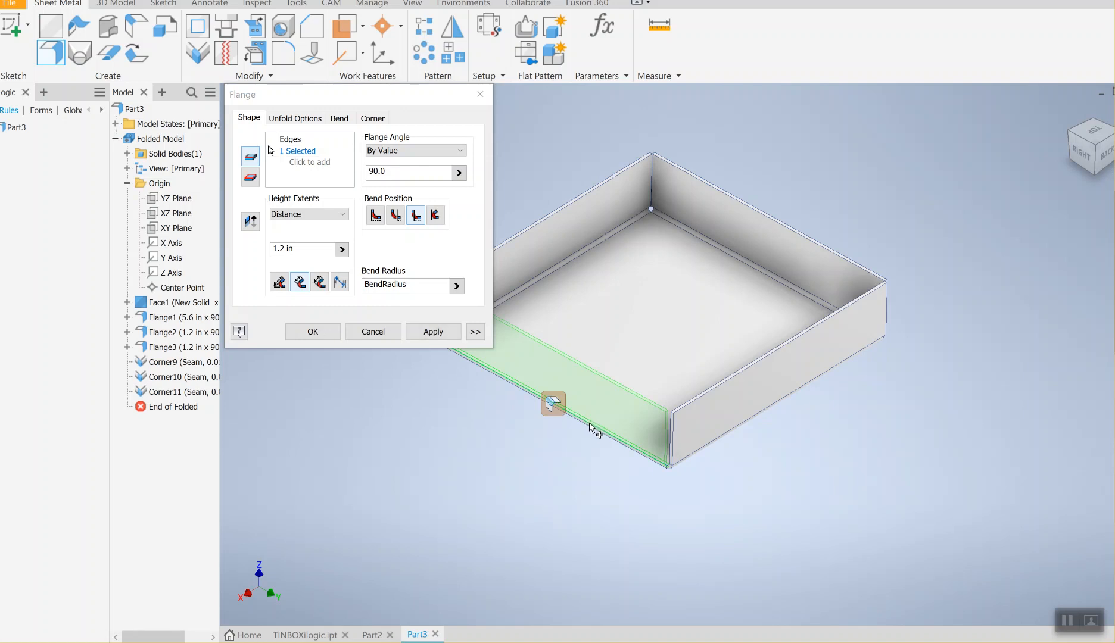
click(429, 331)
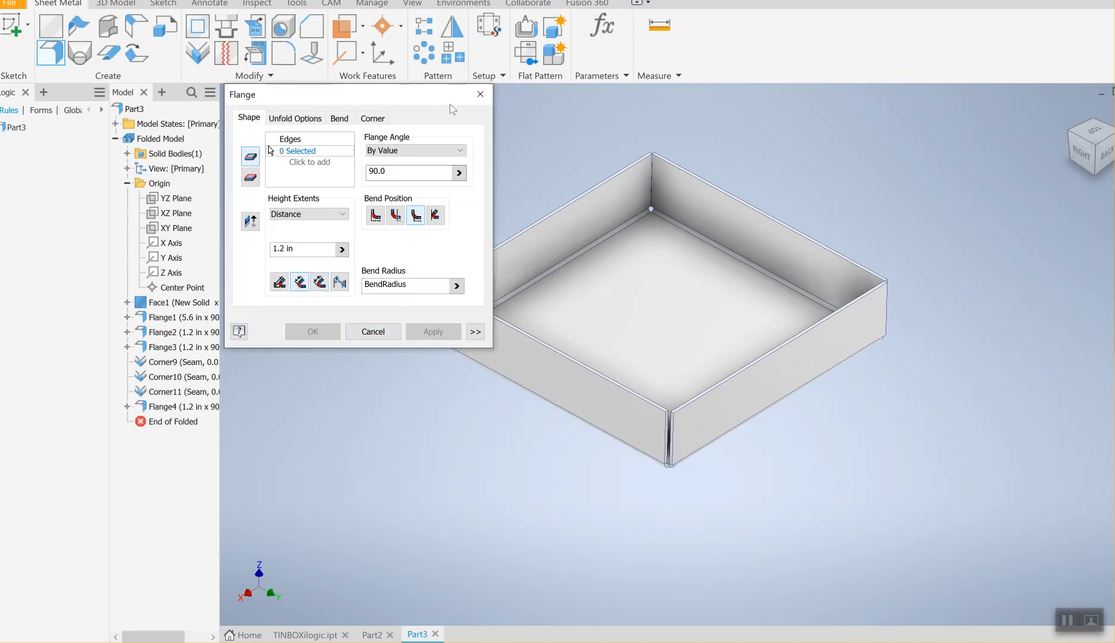
click(480, 94)
Create a Corner Seam between the right and back flanges' vertical edges using Face/Edge Distance with a gap of .001
scroll(677, 452, up, 5)
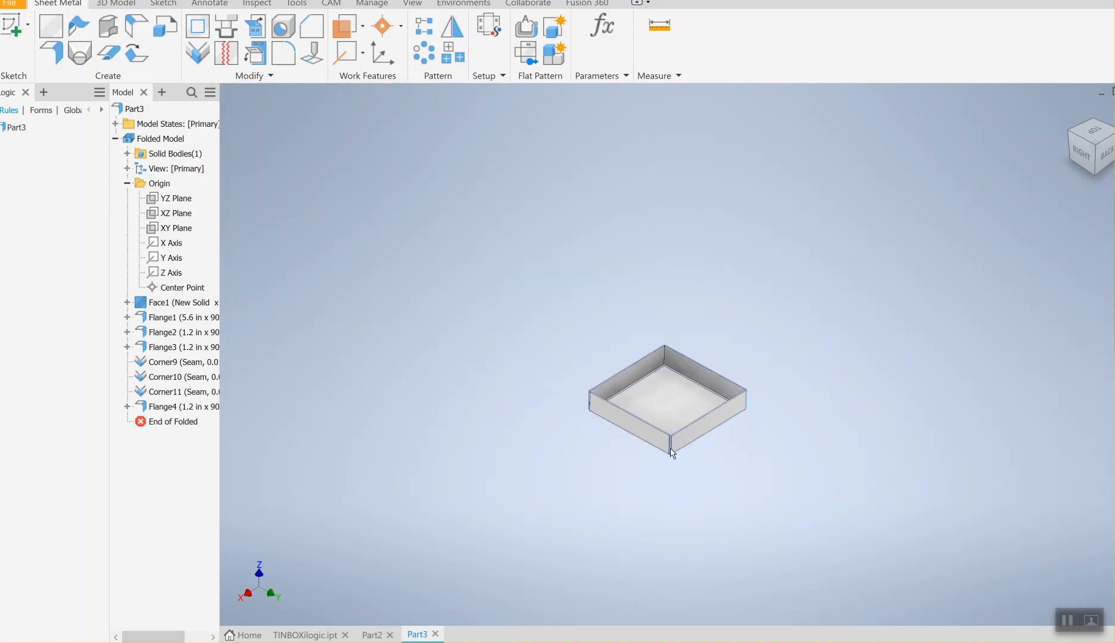
scroll(671, 450, down, 5)
middle_drag(660, 444, 571, 425)
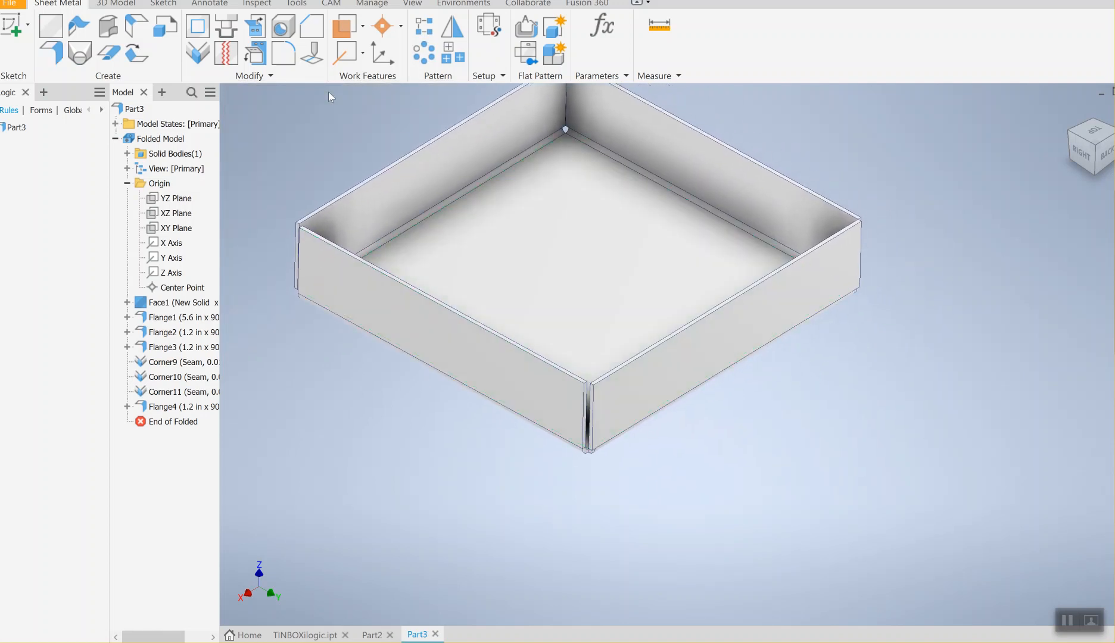
click(195, 51)
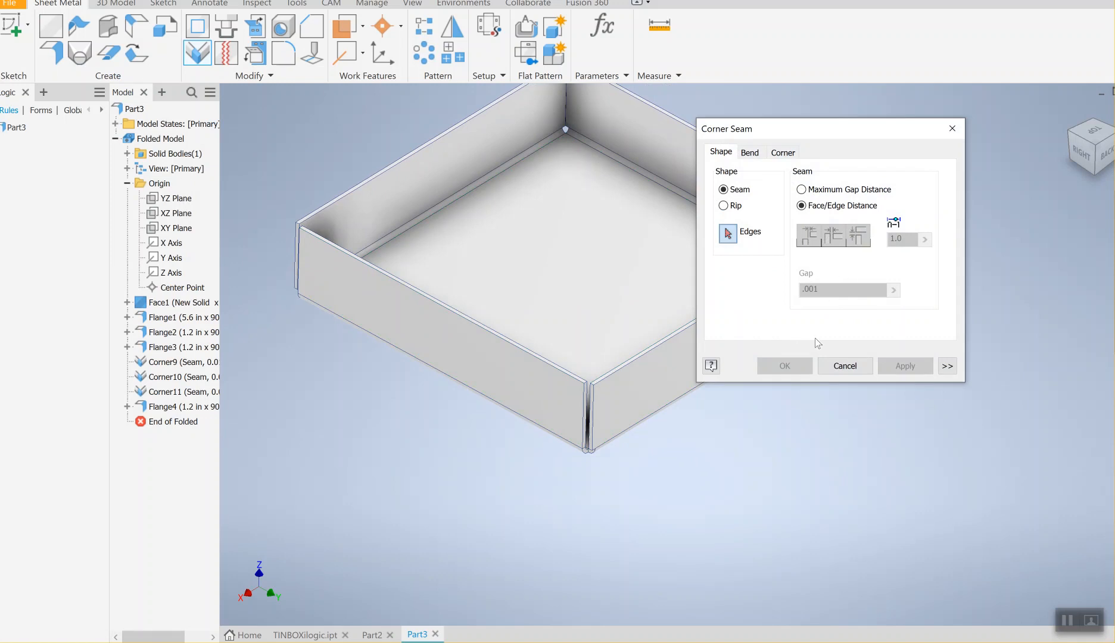
scroll(593, 411, up, 3)
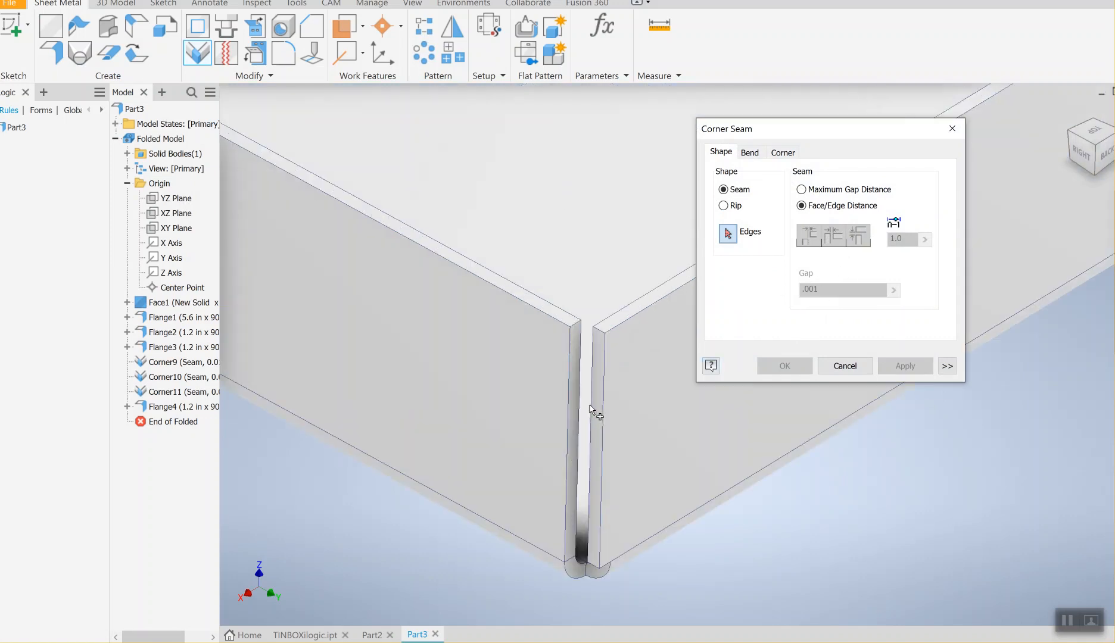
scroll(597, 399, up, 2)
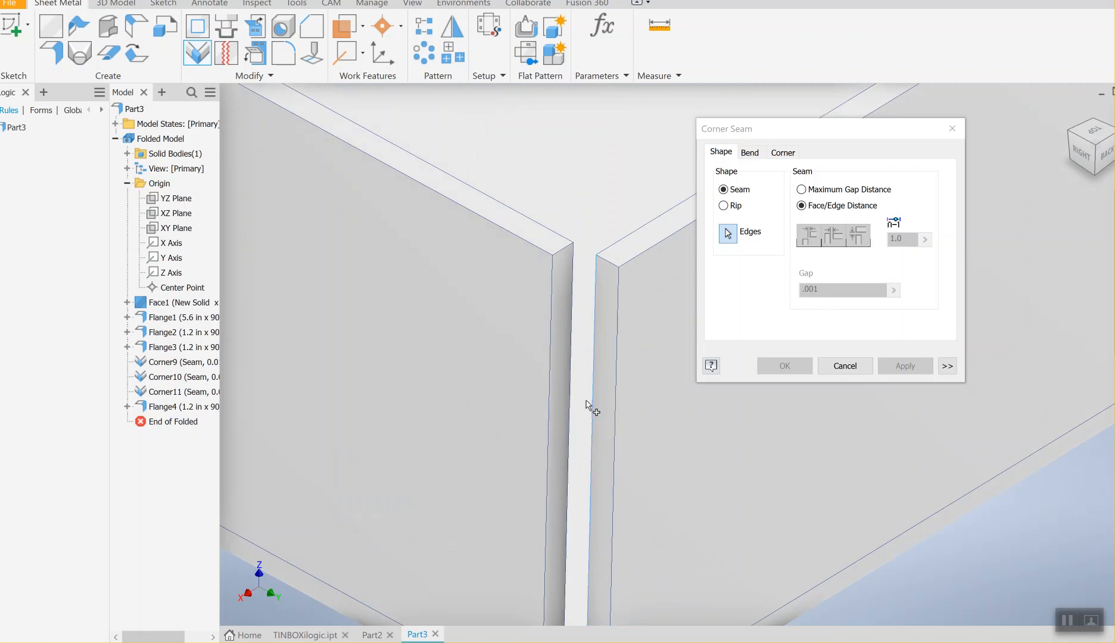
click(569, 400)
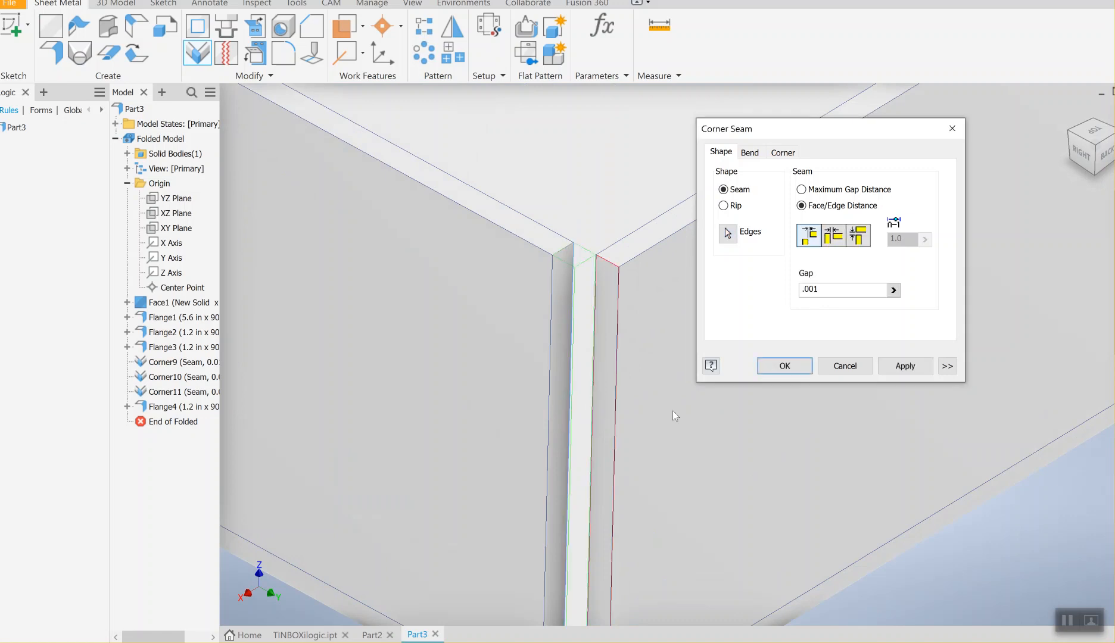
click(906, 369)
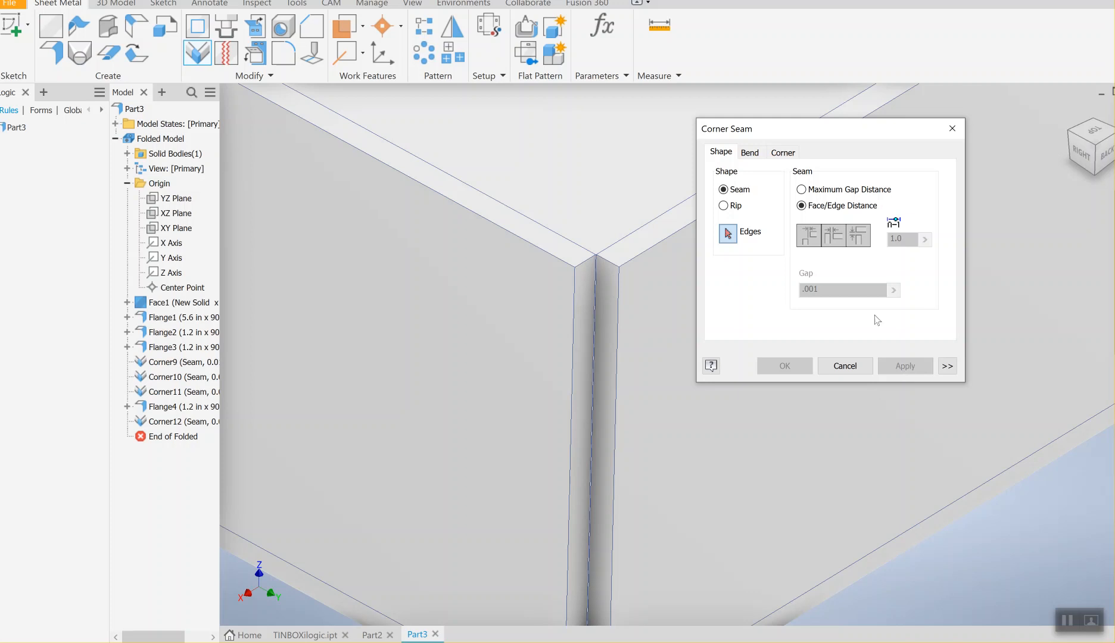
click(945, 131)
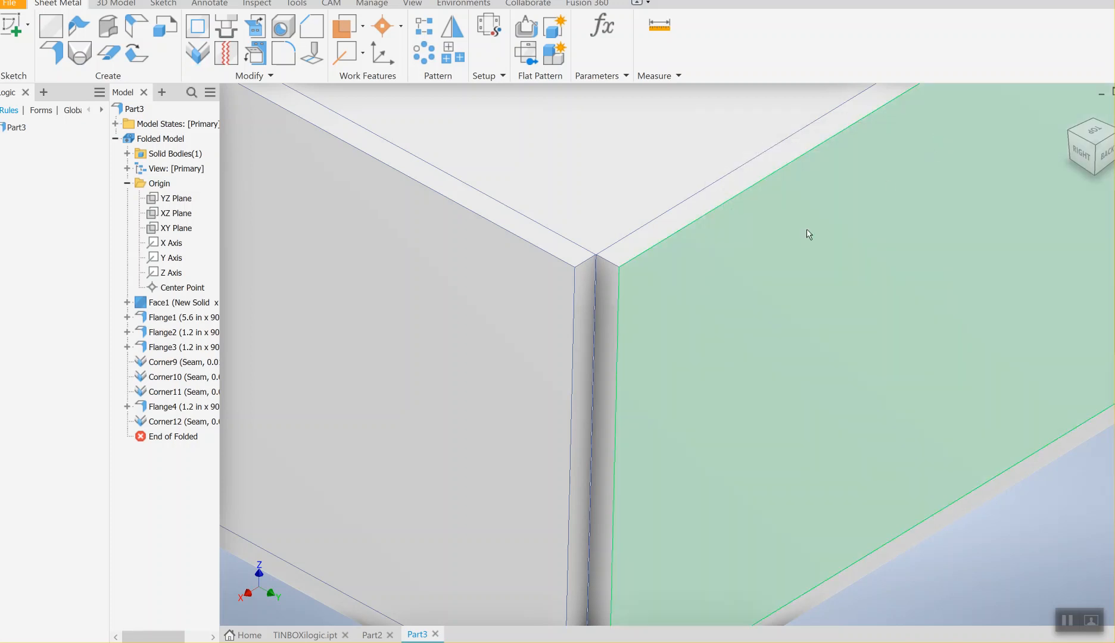
Create a Corner Seam between the front and right flanges' vertical edges using Face/Edge Distance with a gap of .001, and inspect the corner
scroll(628, 337, down, 5)
scroll(698, 403, down, 2)
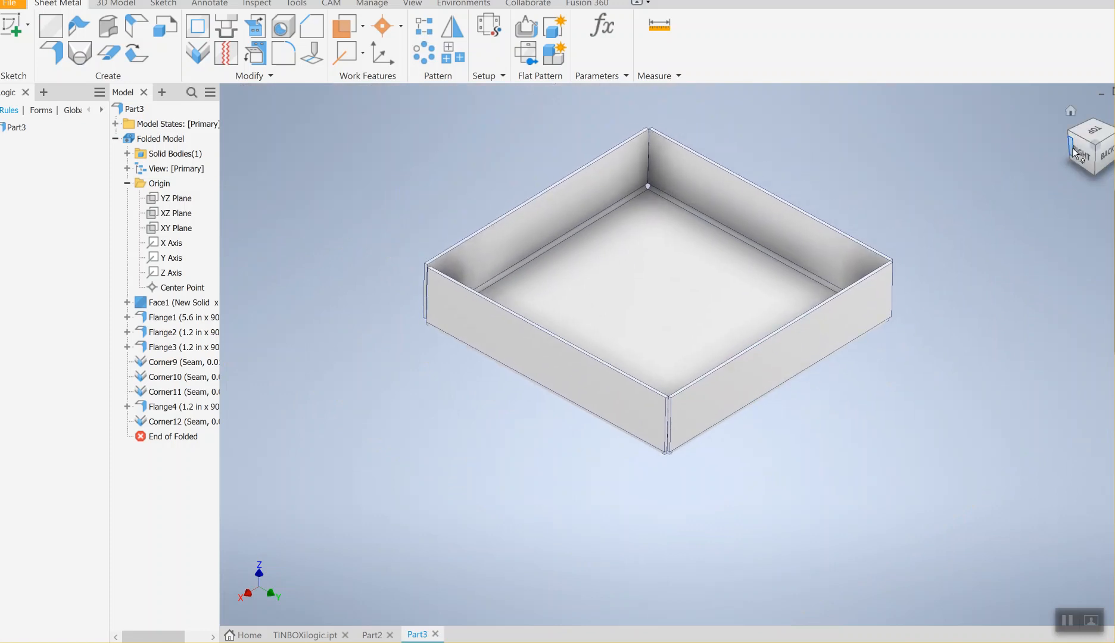
click(1075, 154)
drag(1094, 150, 1091, 174)
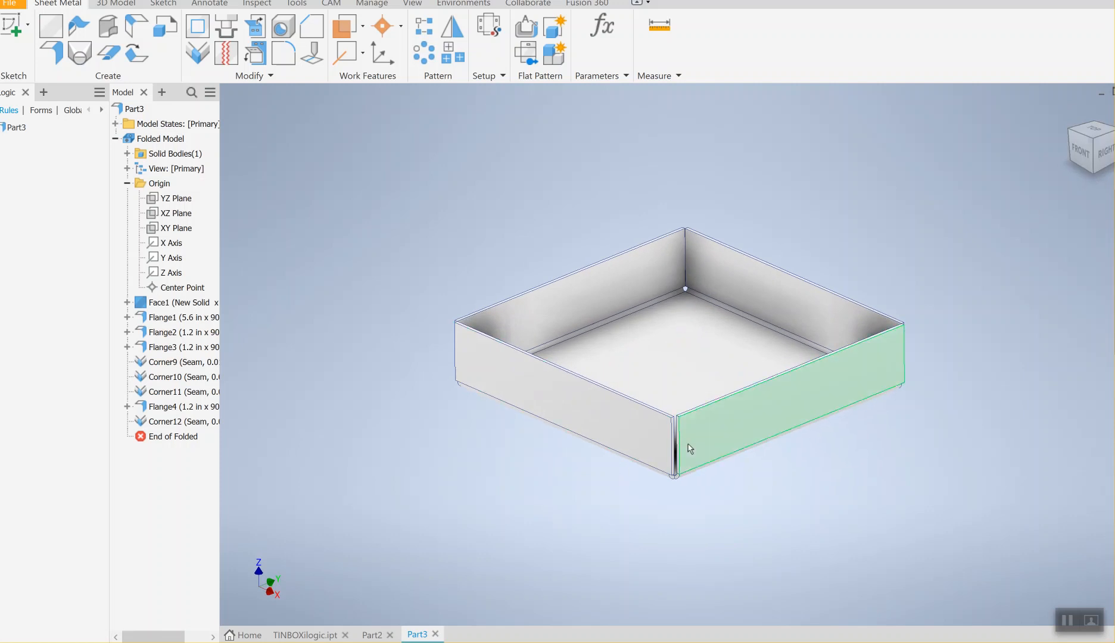
scroll(690, 449, up, 5)
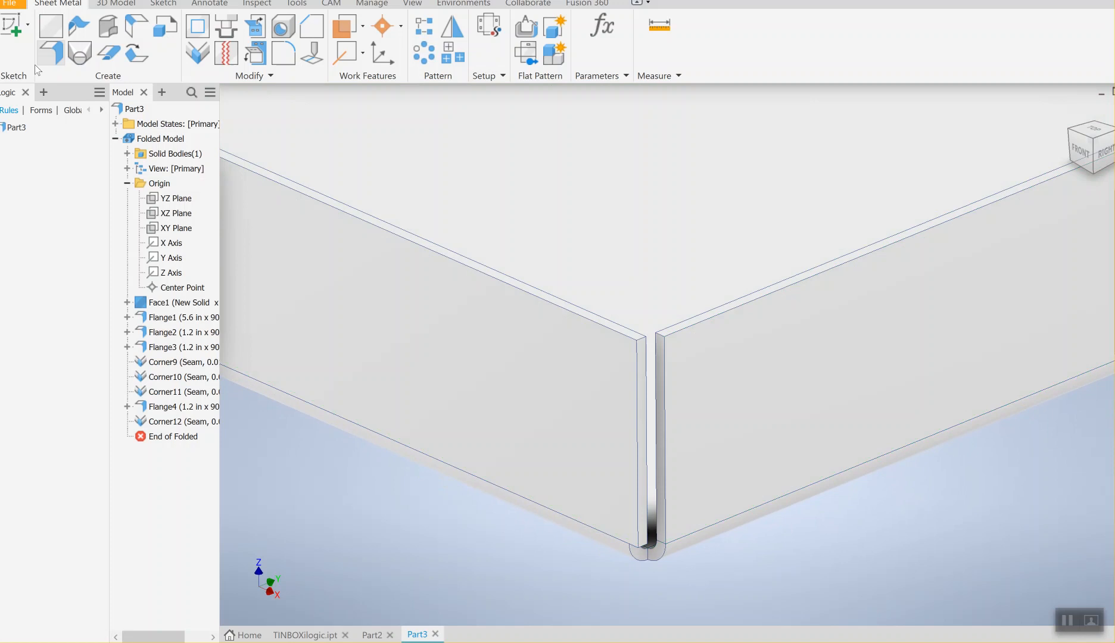
click(196, 60)
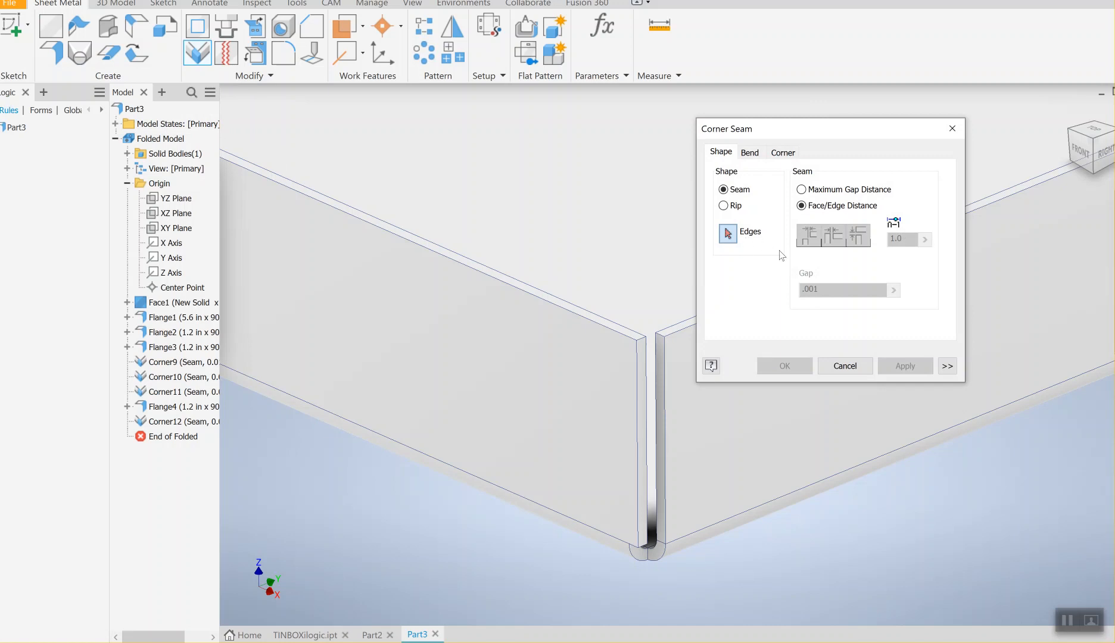
click(651, 408)
click(665, 403)
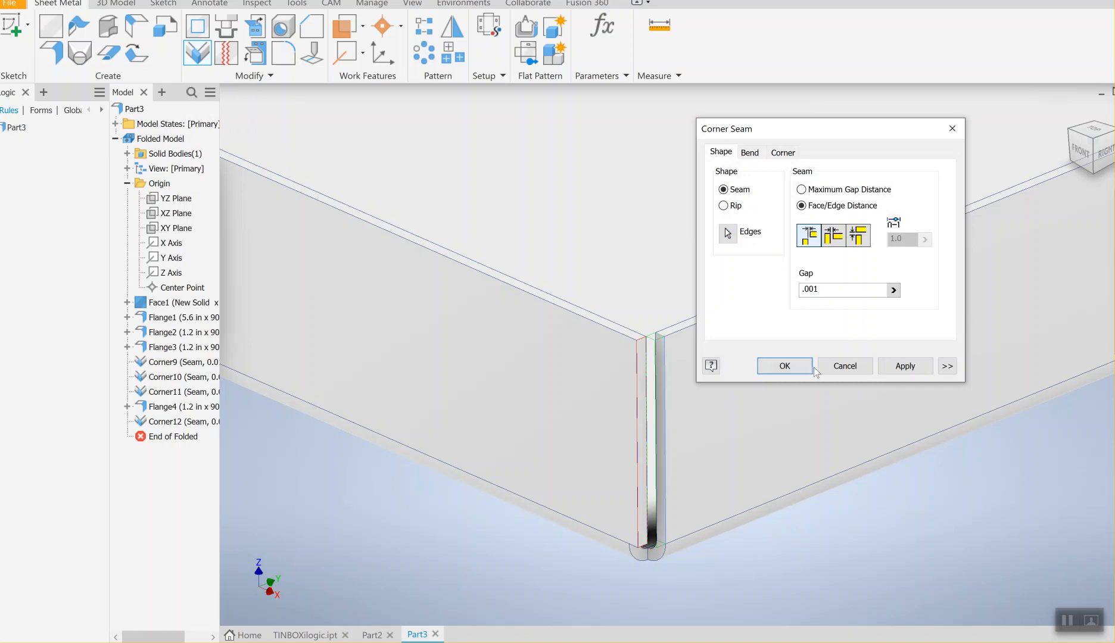
click(904, 365)
scroll(652, 411, down, 5)
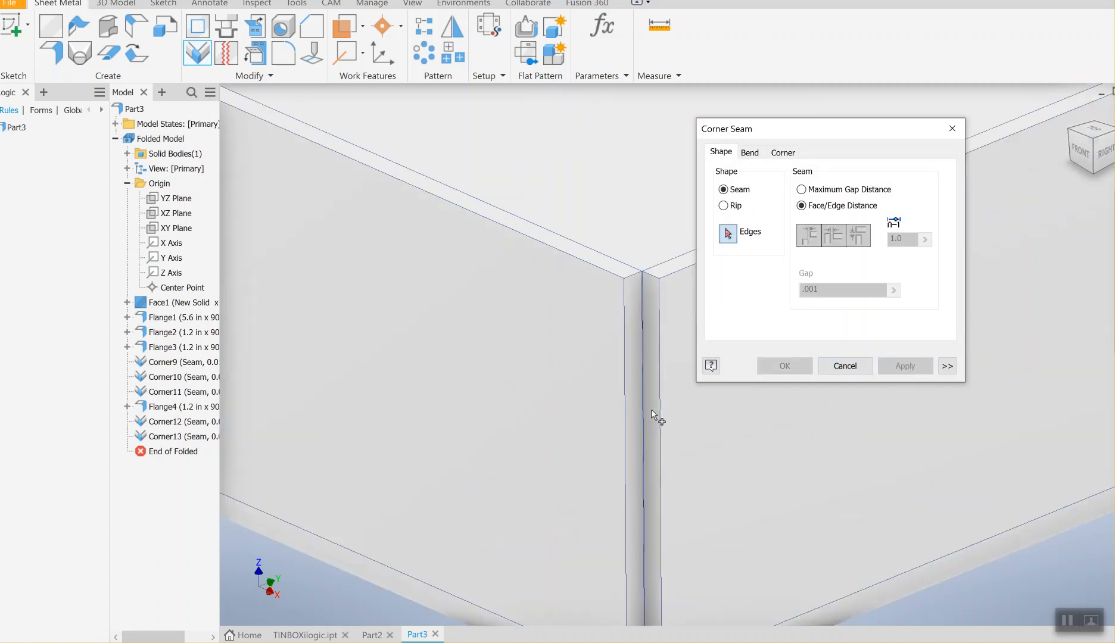
scroll(602, 348, up, 5)
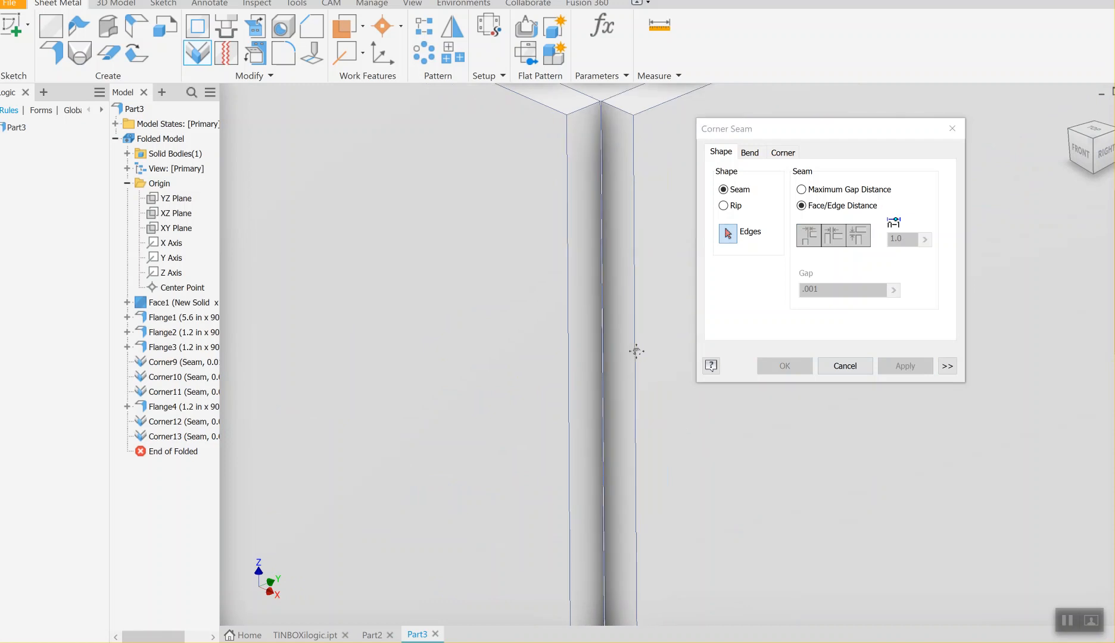
scroll(605, 340, up, 2)
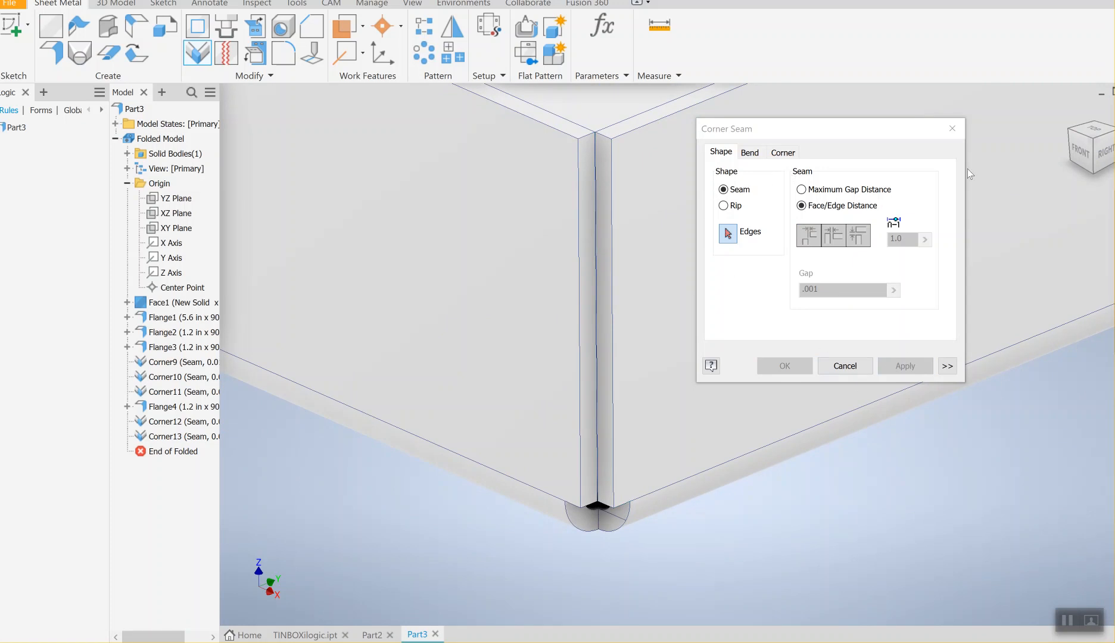
click(951, 128)
scroll(640, 328, up, 3)
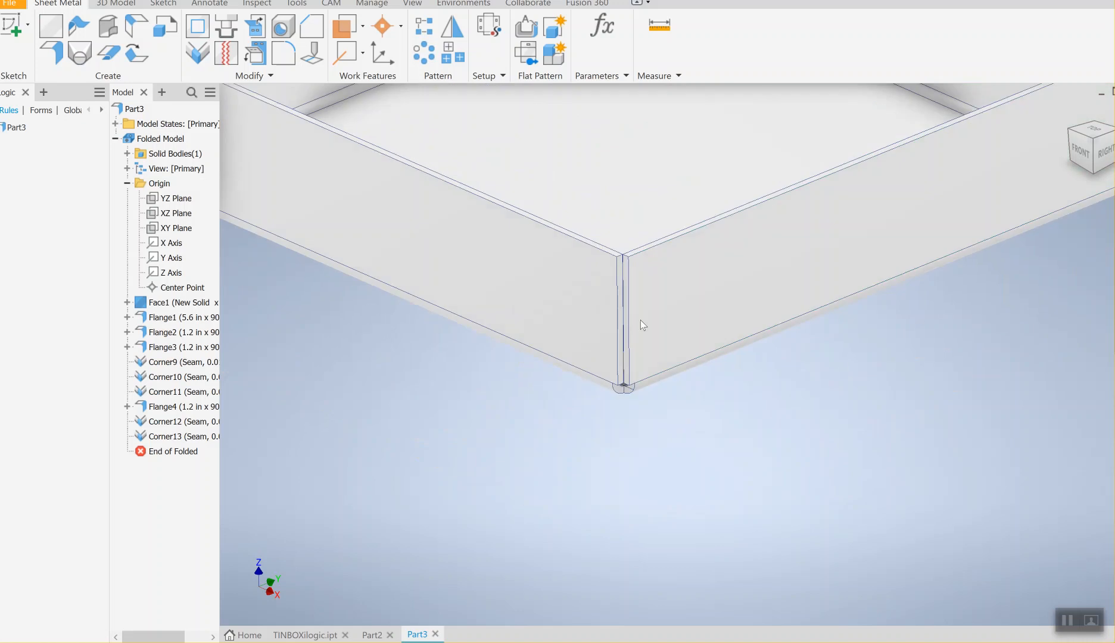
scroll(667, 334, up, 5)
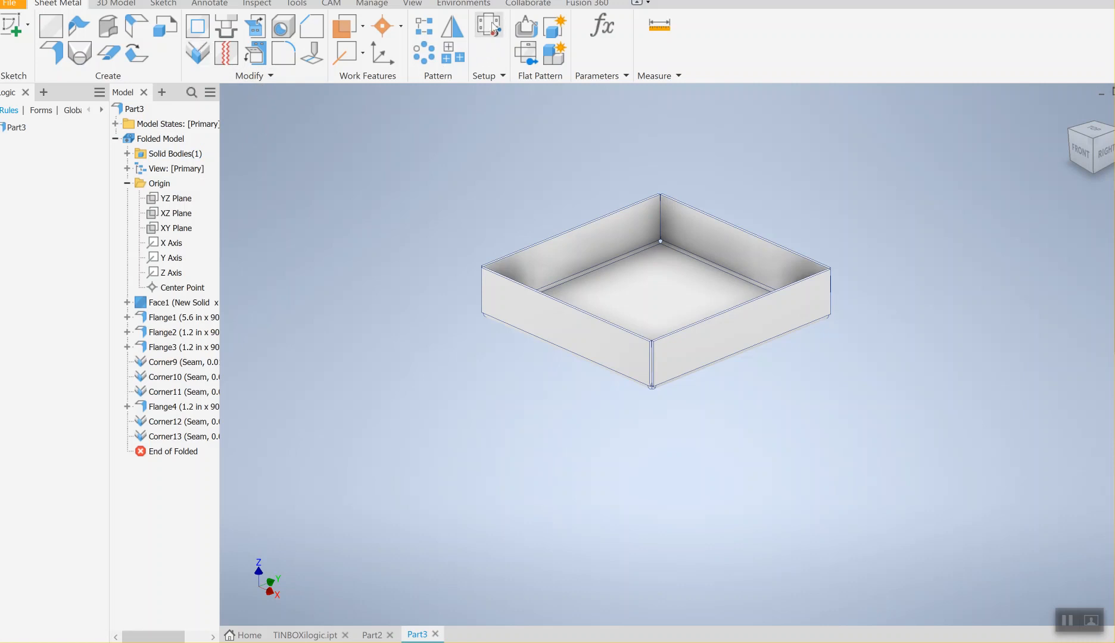
Review the sheet metal defaults, and browse the aluminum entries in the Inventor Material Library without assigning another material
click(489, 26)
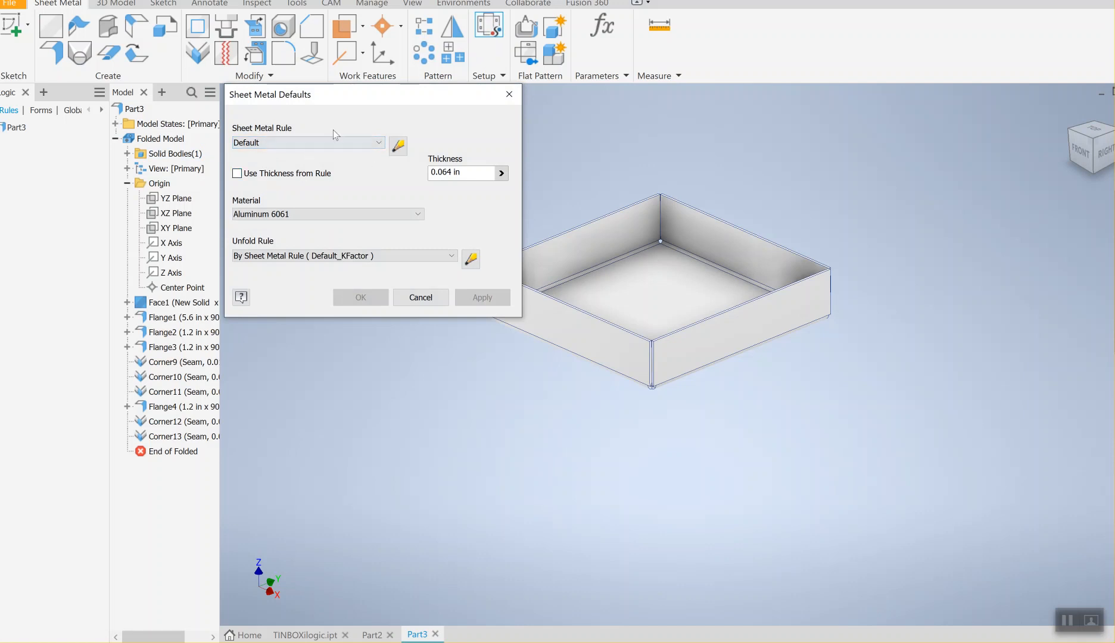
click(509, 94)
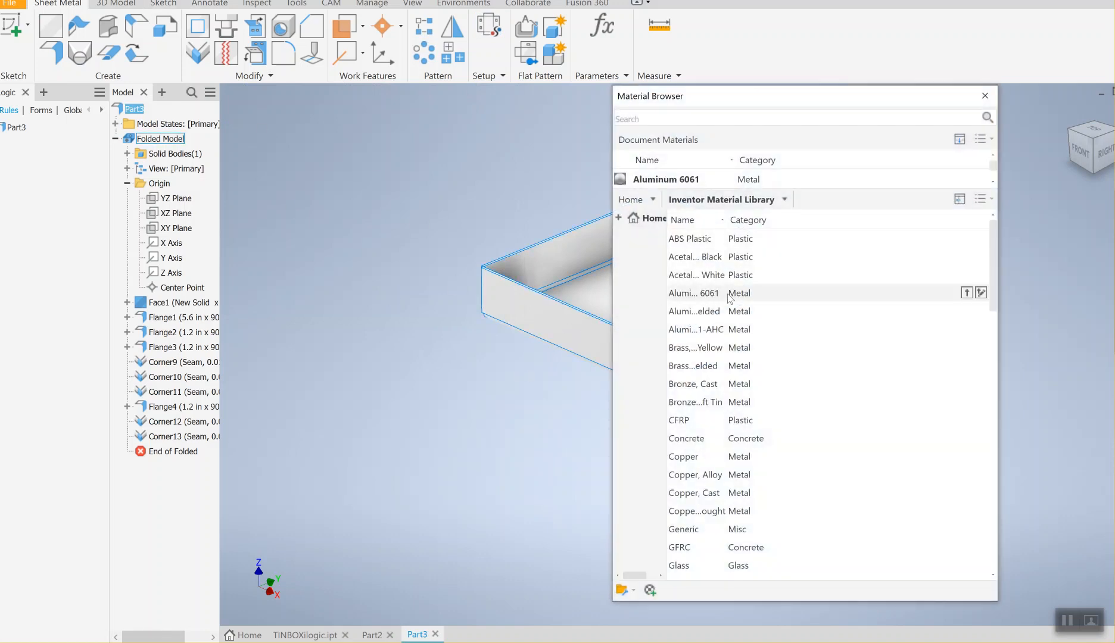
click(744, 293)
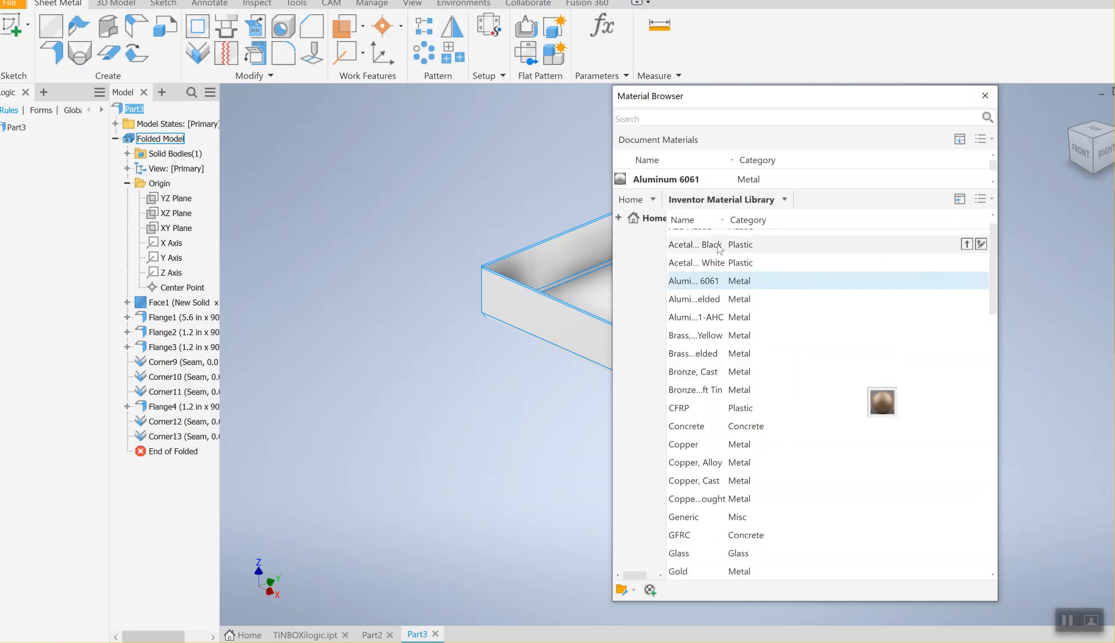
scroll(549, 252, up, 3)
middle_drag(416, 277, 497, 246)
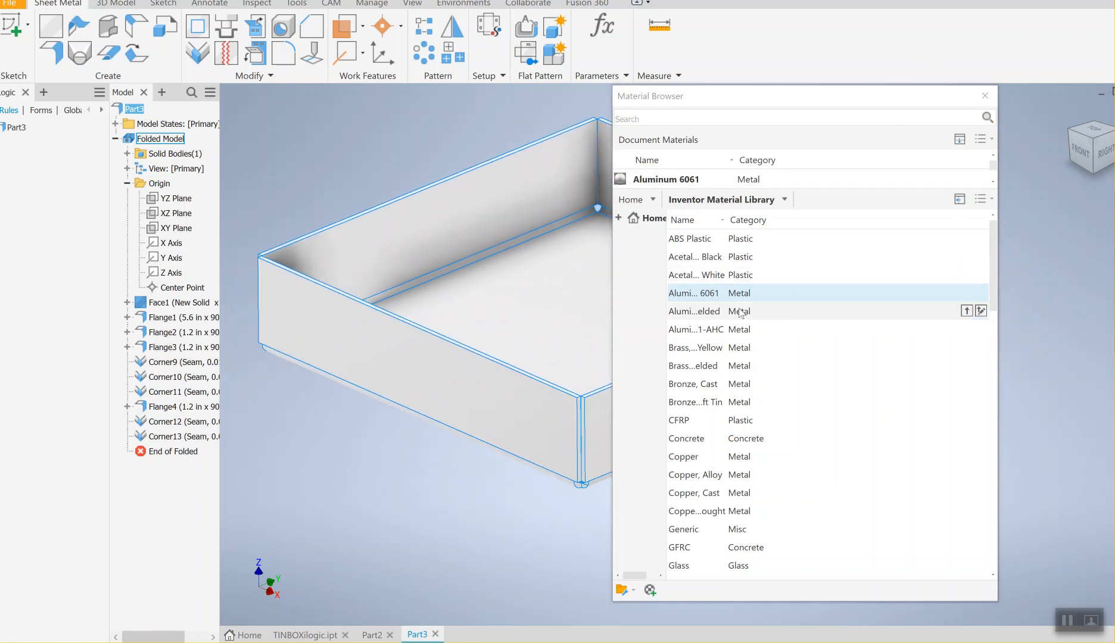
click(722, 313)
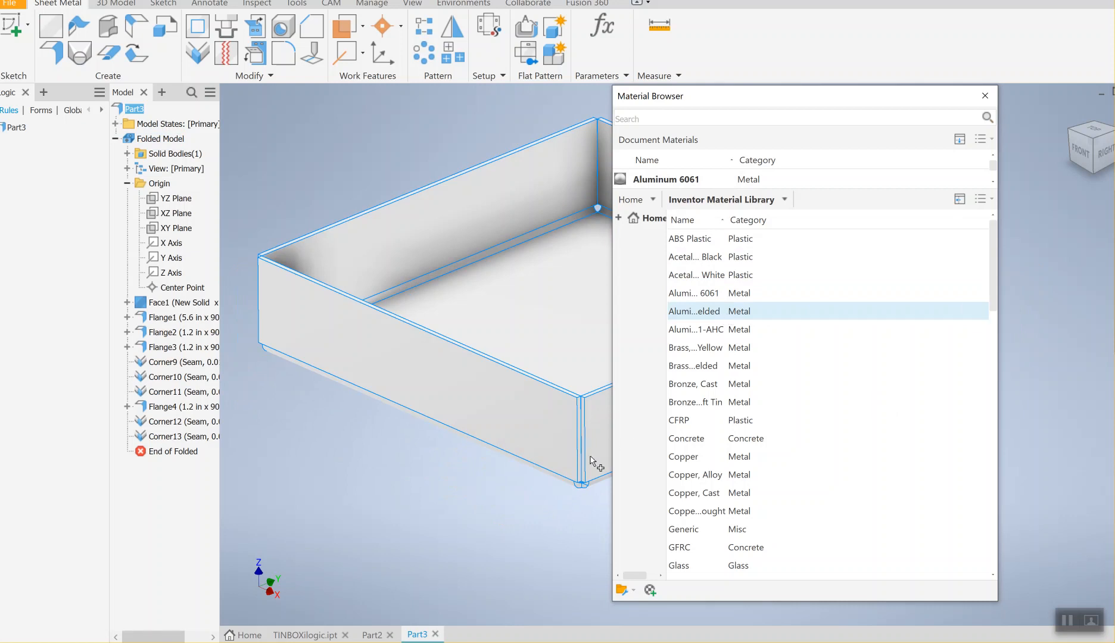
click(985, 96)
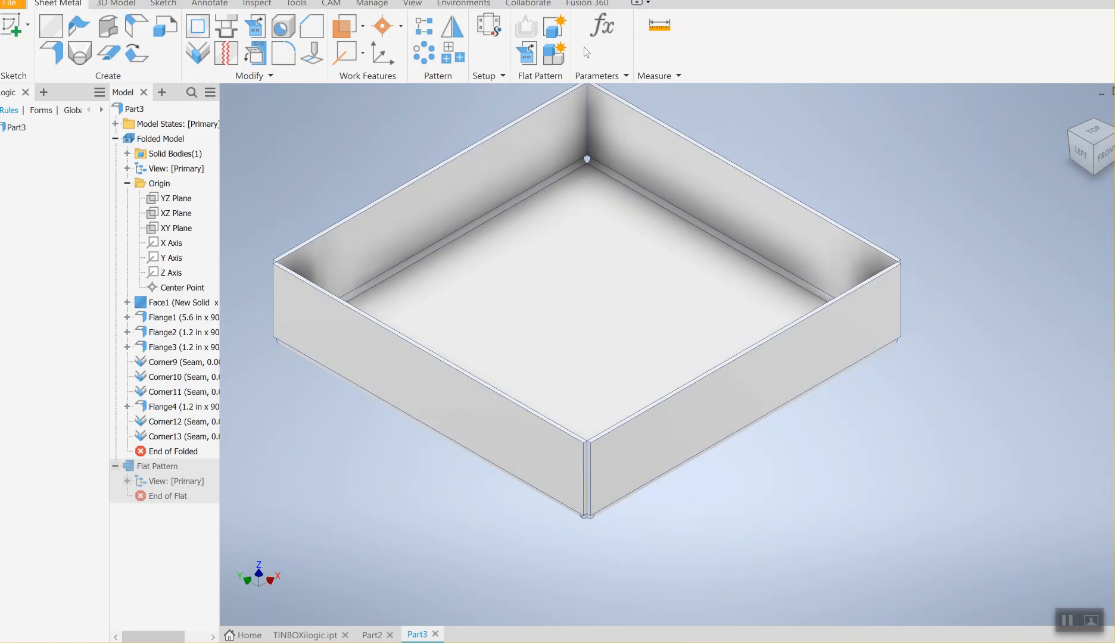
Check the rule, thickness, material and unfold rule in the Sheet Metal Defaults
click(490, 27)
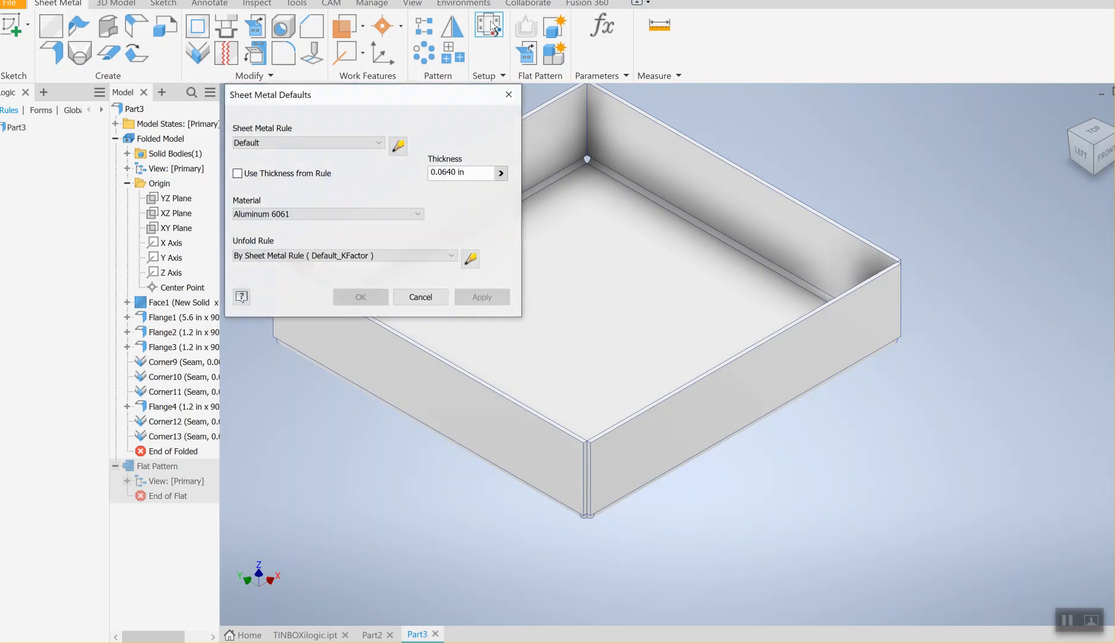
click(509, 94)
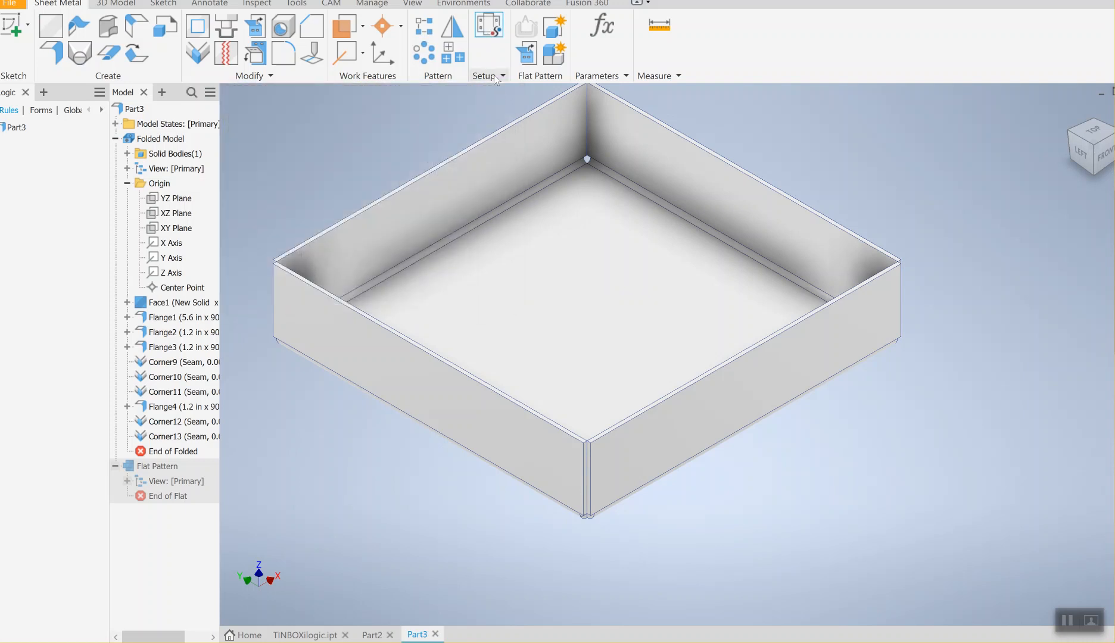
click(491, 26)
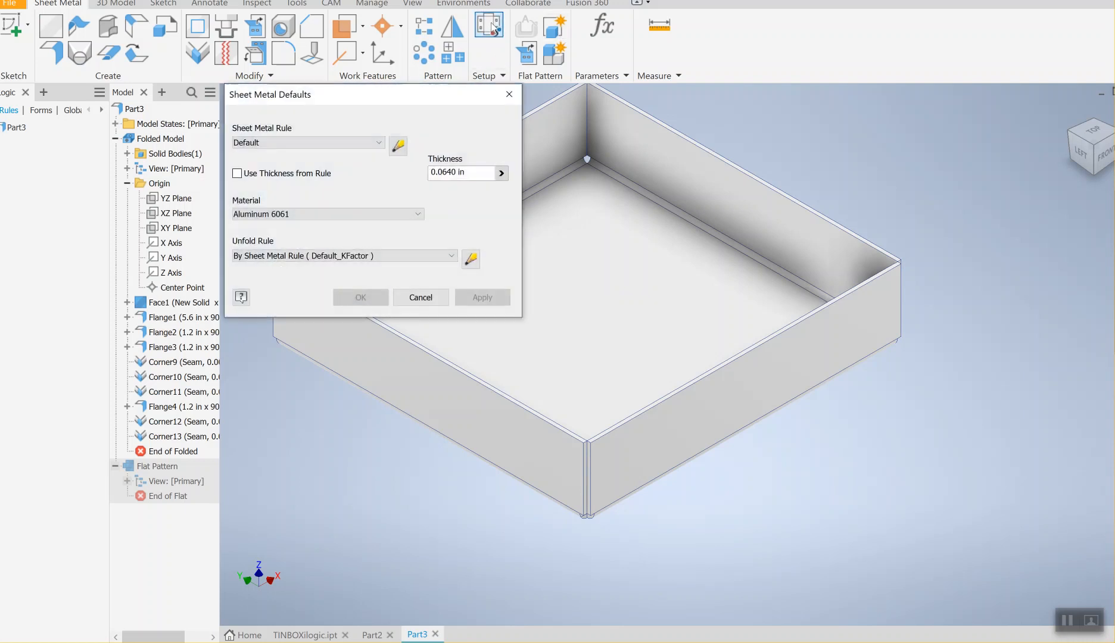
click(509, 94)
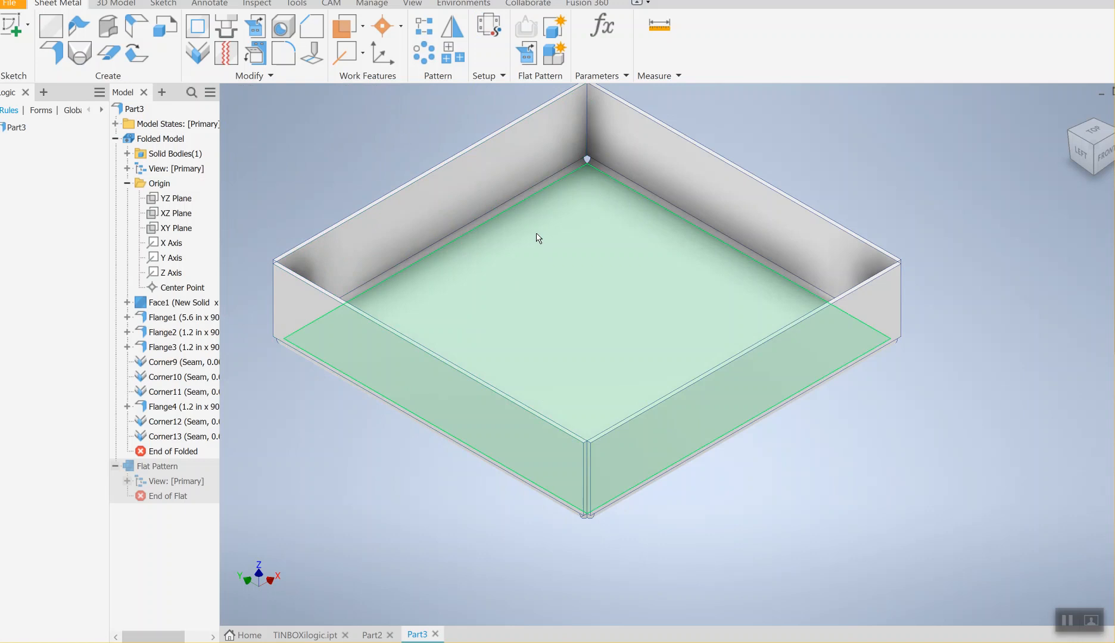
click(558, 26)
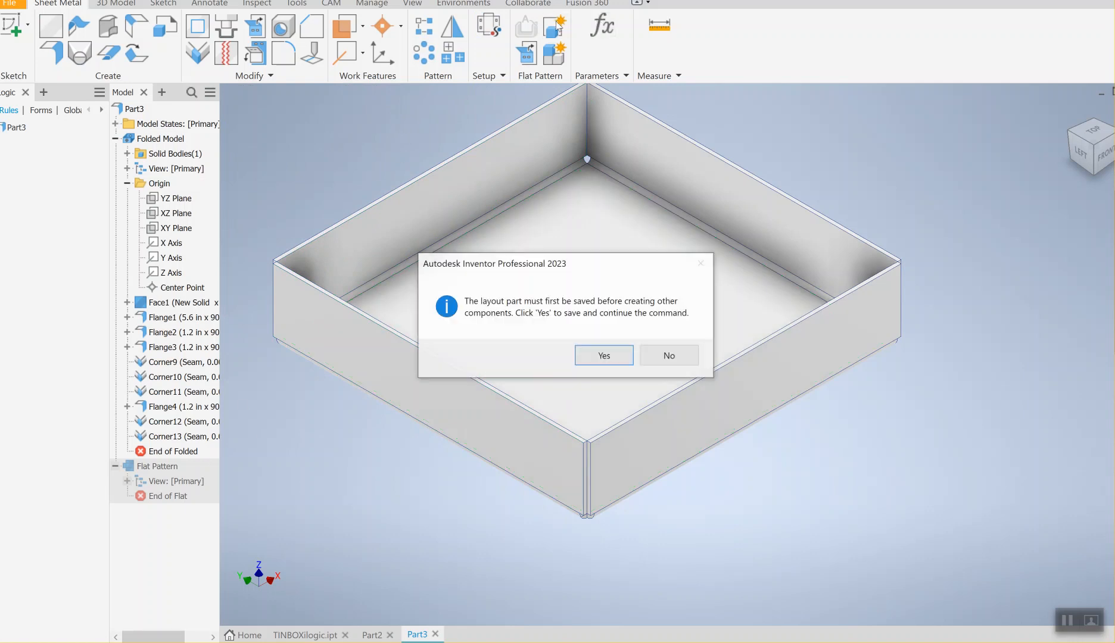
click(605, 357)
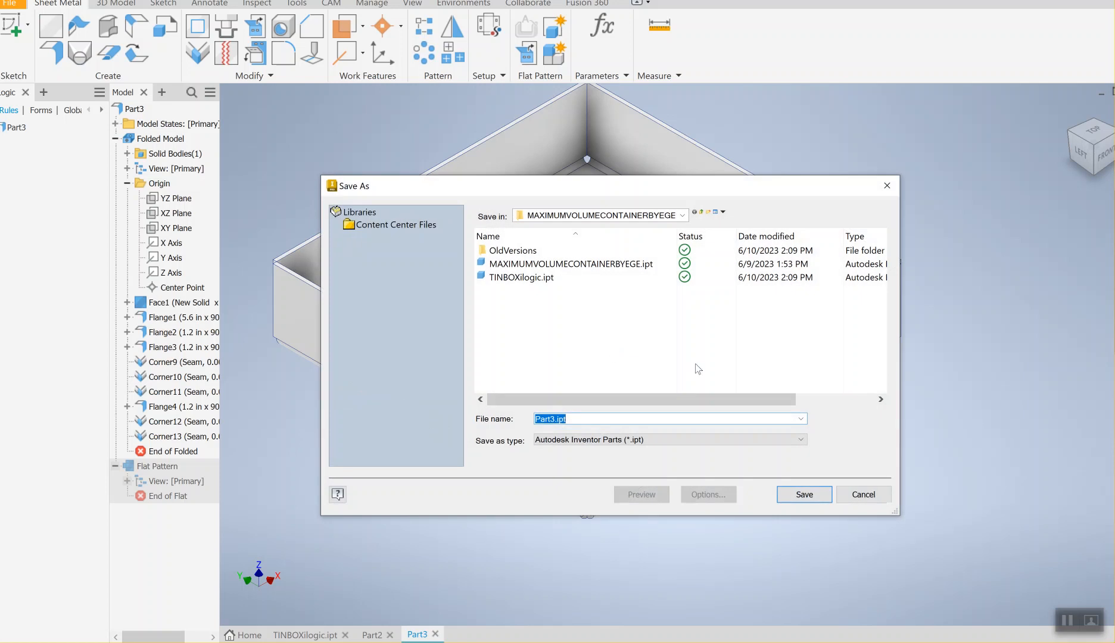
click(886, 186)
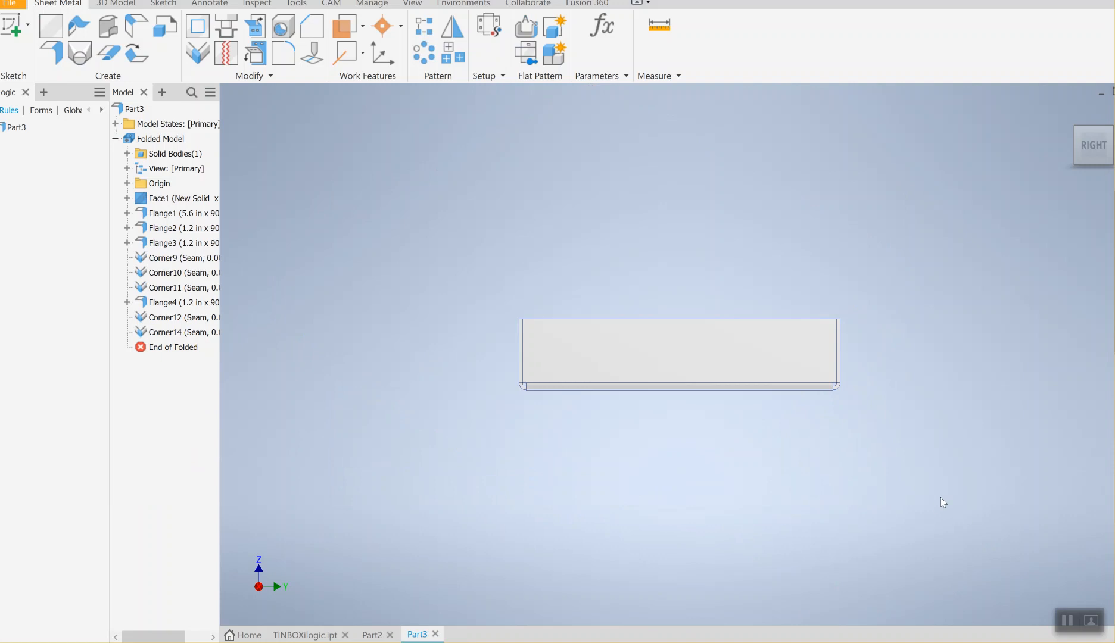
Delete the last two corner seams, Corner14 and Corner12, reopening the corner between the right and back flanges
drag(1085, 159, 990, 239)
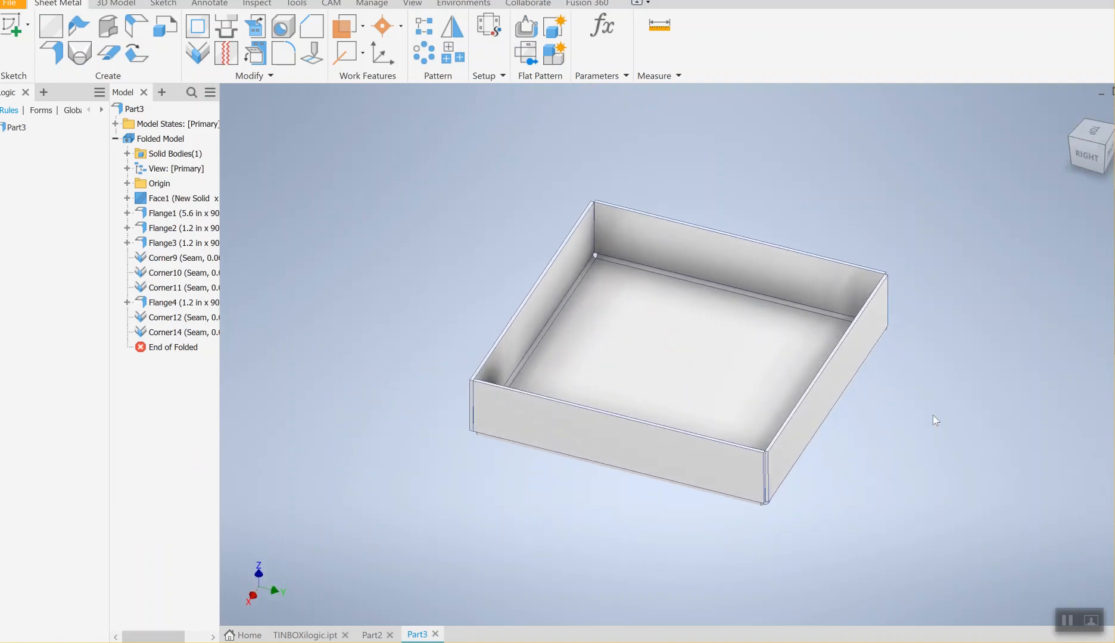
middle_drag(744, 464, 672, 399)
scroll(570, 389, up, 3)
scroll(574, 386, down, 4)
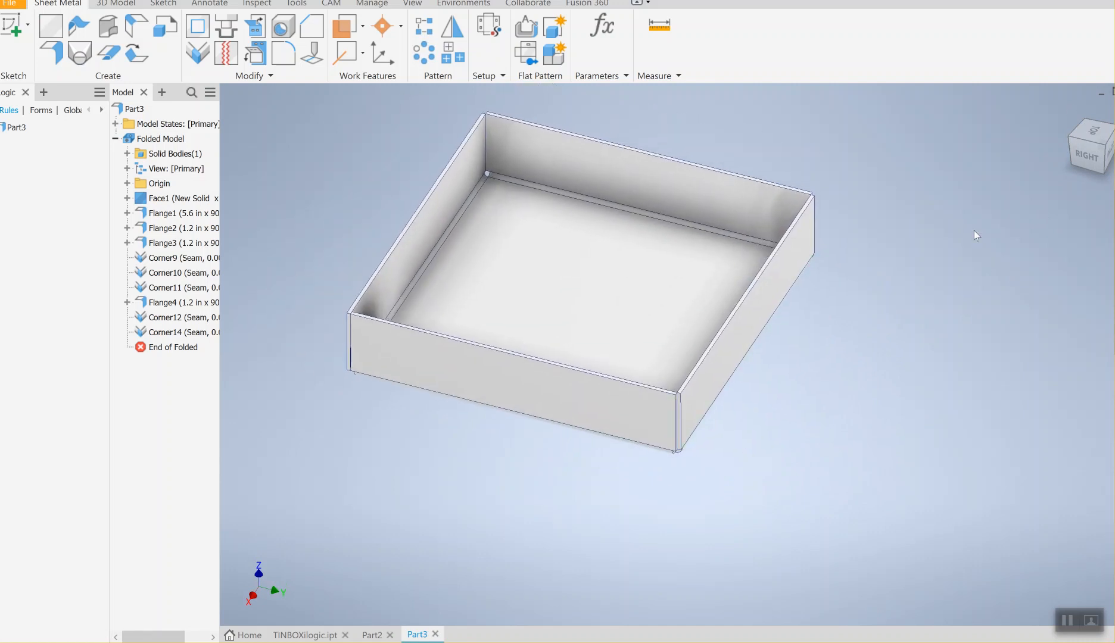
drag(1100, 158, 1058, 162)
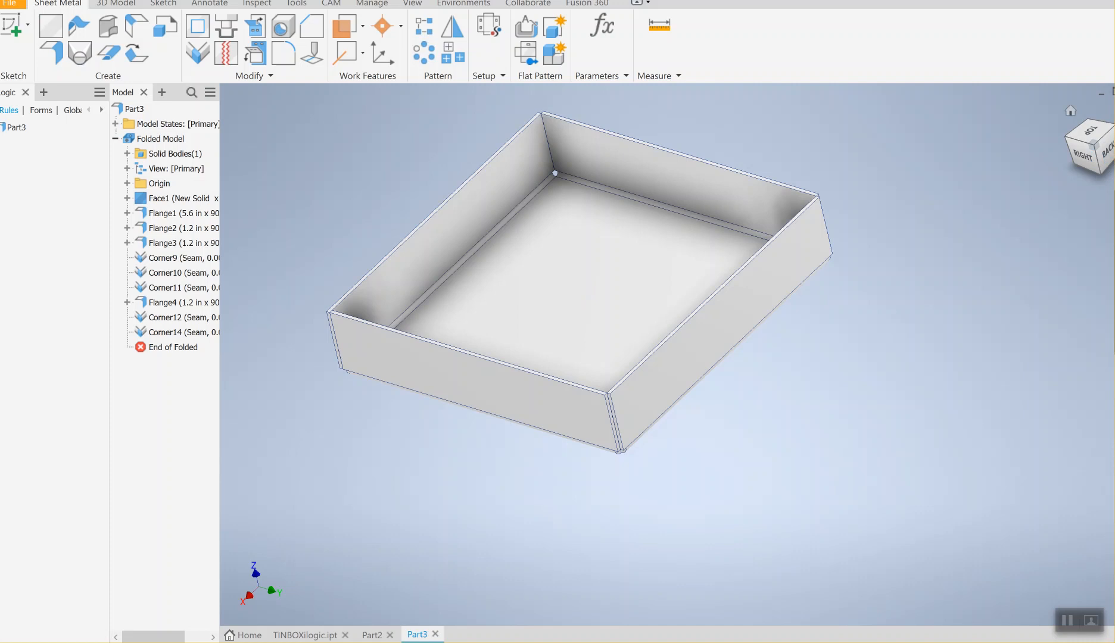
click(1098, 153)
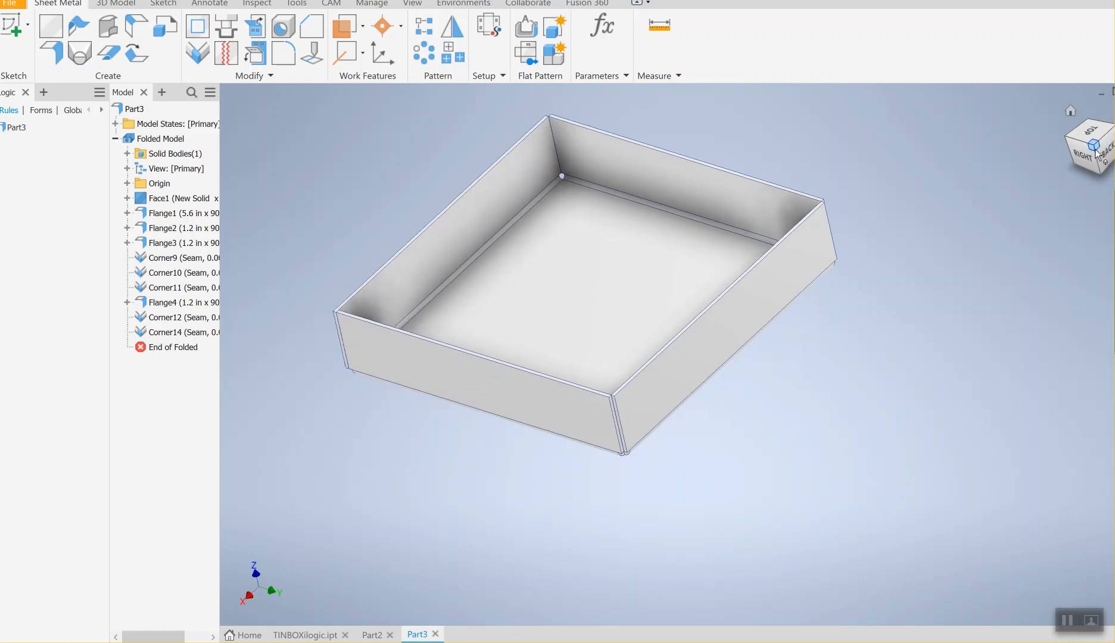
scroll(745, 424, down, 3)
scroll(672, 487, down, 4)
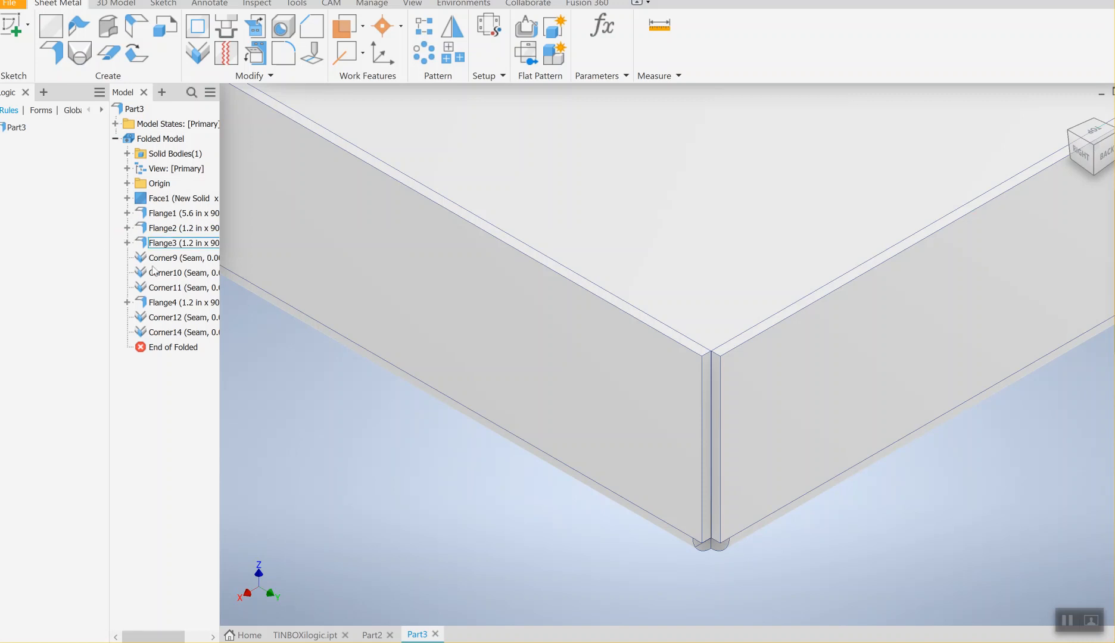
click(143, 335)
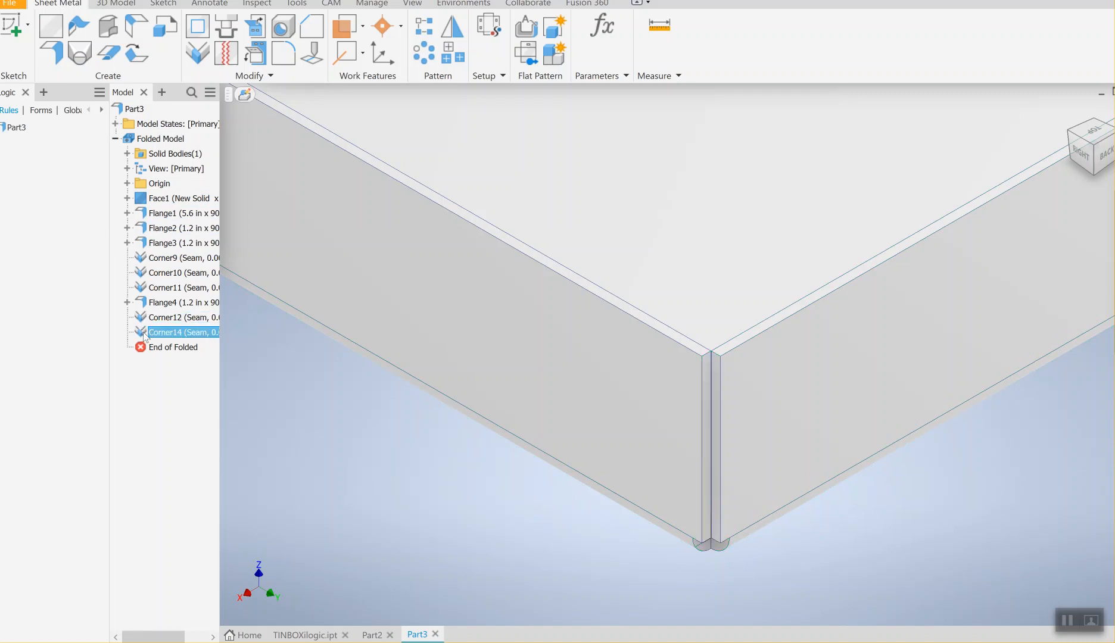
right_click(143, 333)
click(170, 355)
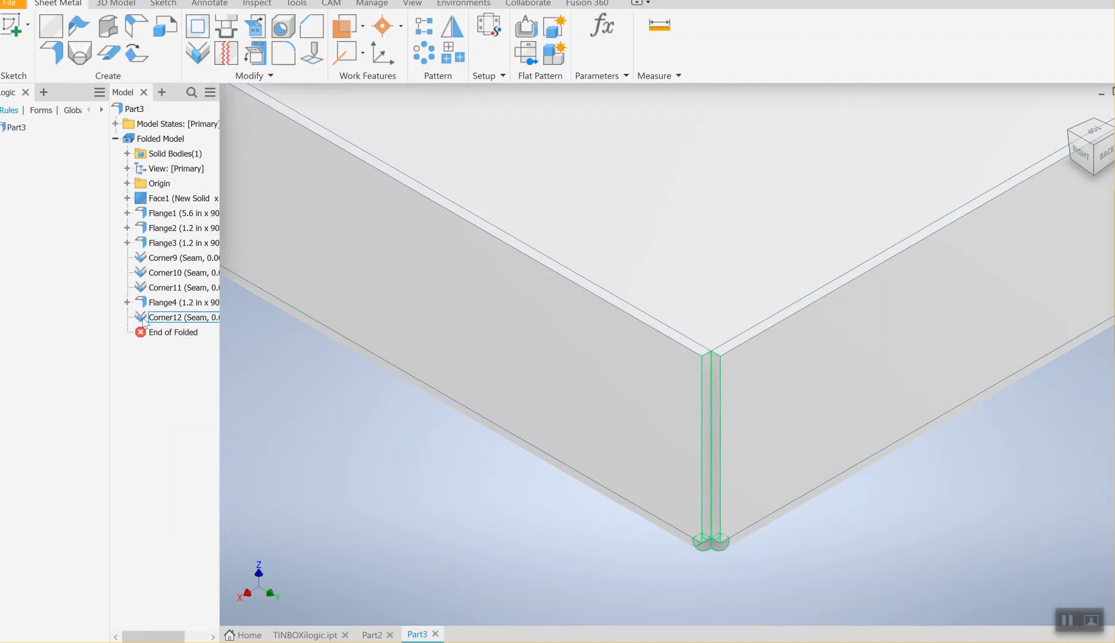
right_click(144, 322)
click(174, 344)
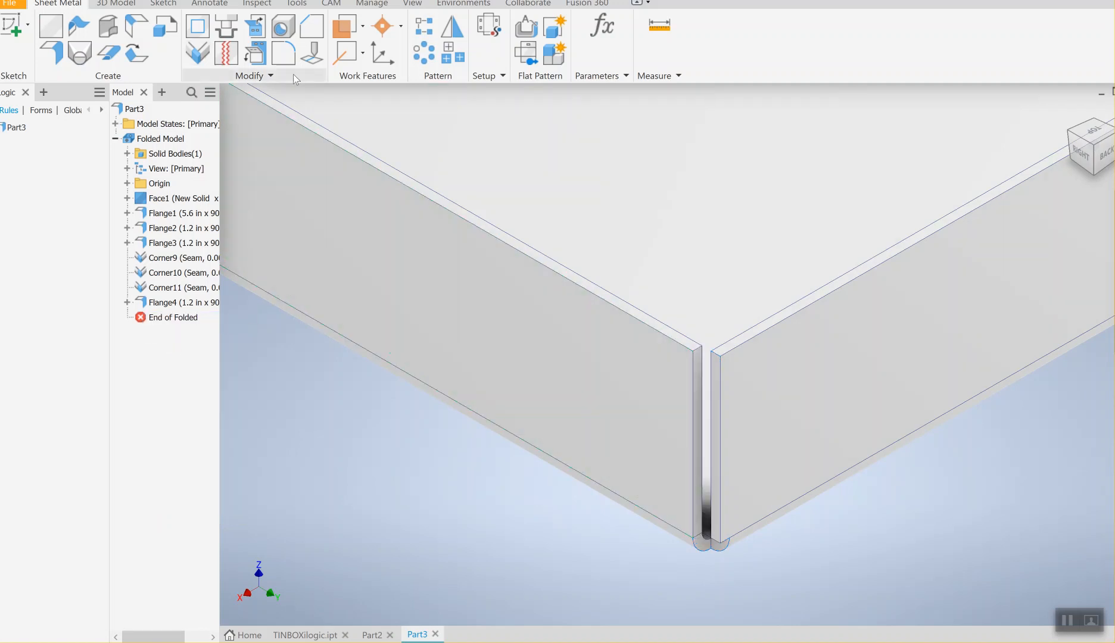
Create an overlapping Corner Seam between the right and back flanges' vertical edges using Maximum Gap Distance, with an overlap of 1.0 and a gap of .001
click(198, 53)
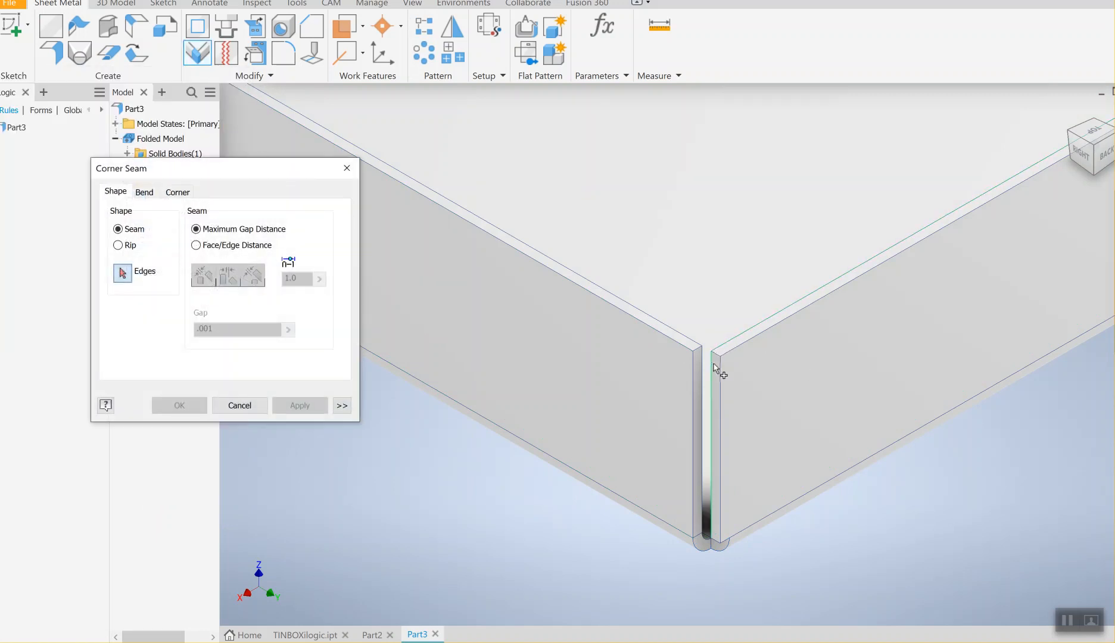
scroll(721, 384, up, 2)
middle_drag(739, 255, 726, 214)
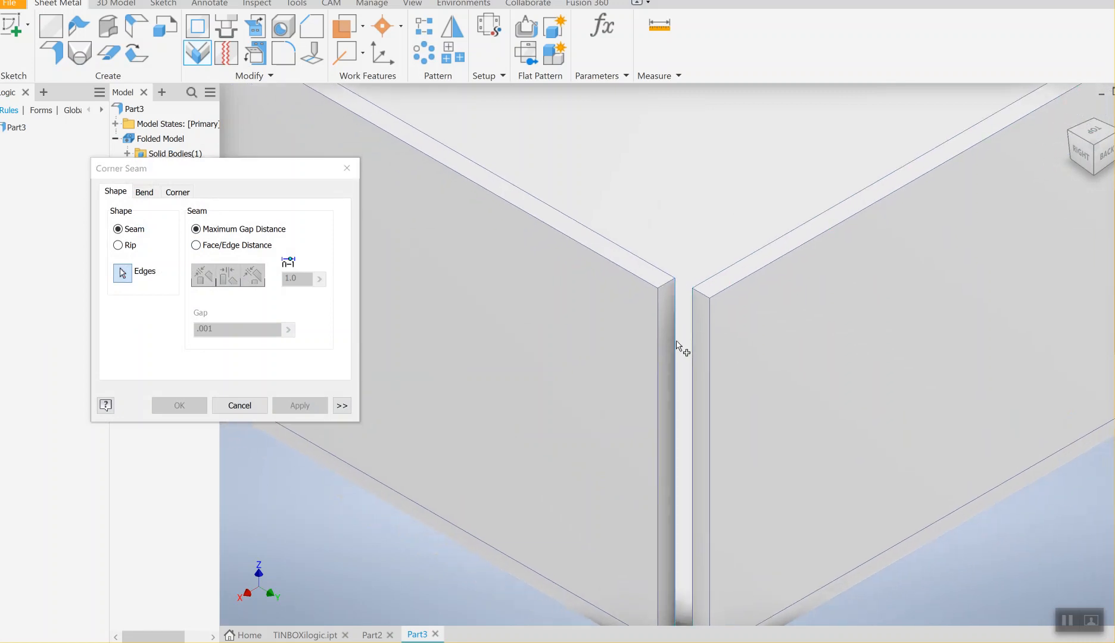
click(711, 350)
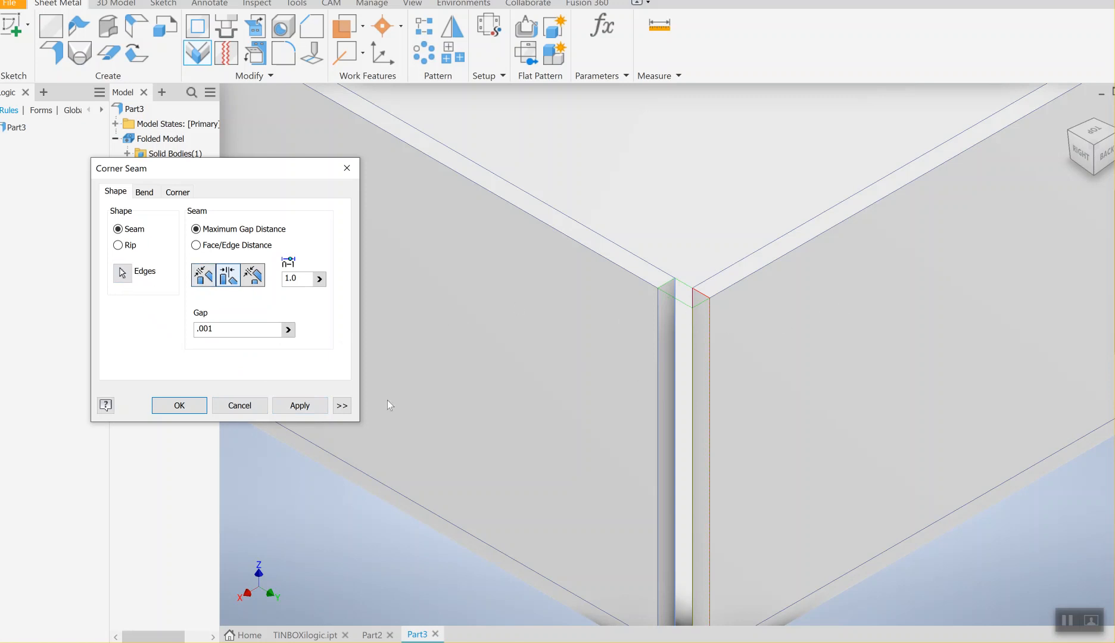
click(314, 411)
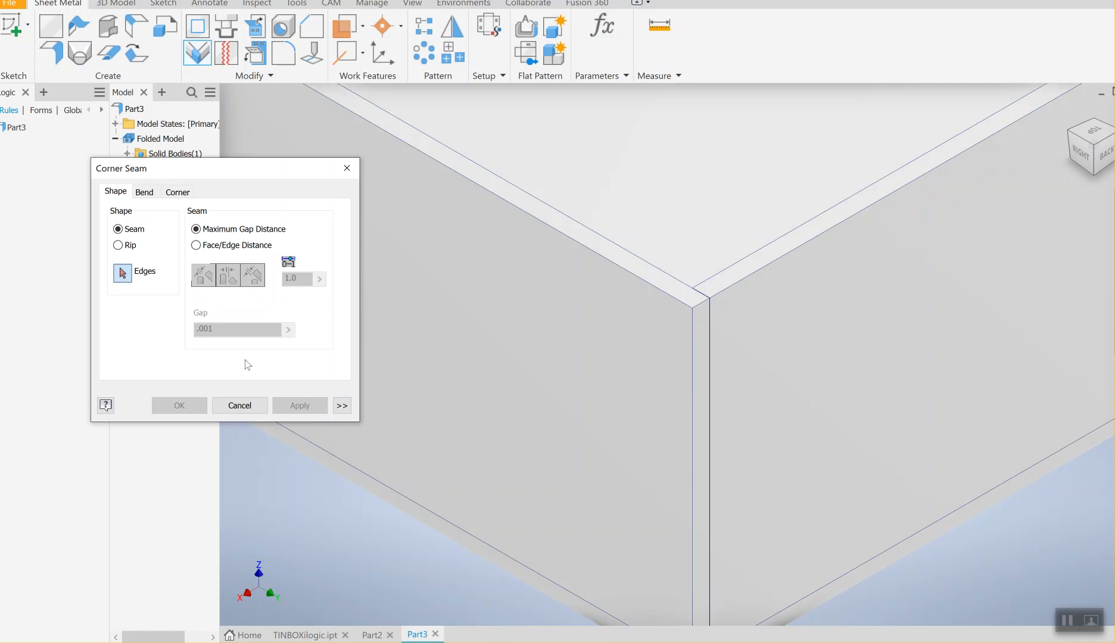
Finish the Corner Seam command and inspect the corner between the right and back flanges
click(347, 168)
scroll(628, 261, up, 2)
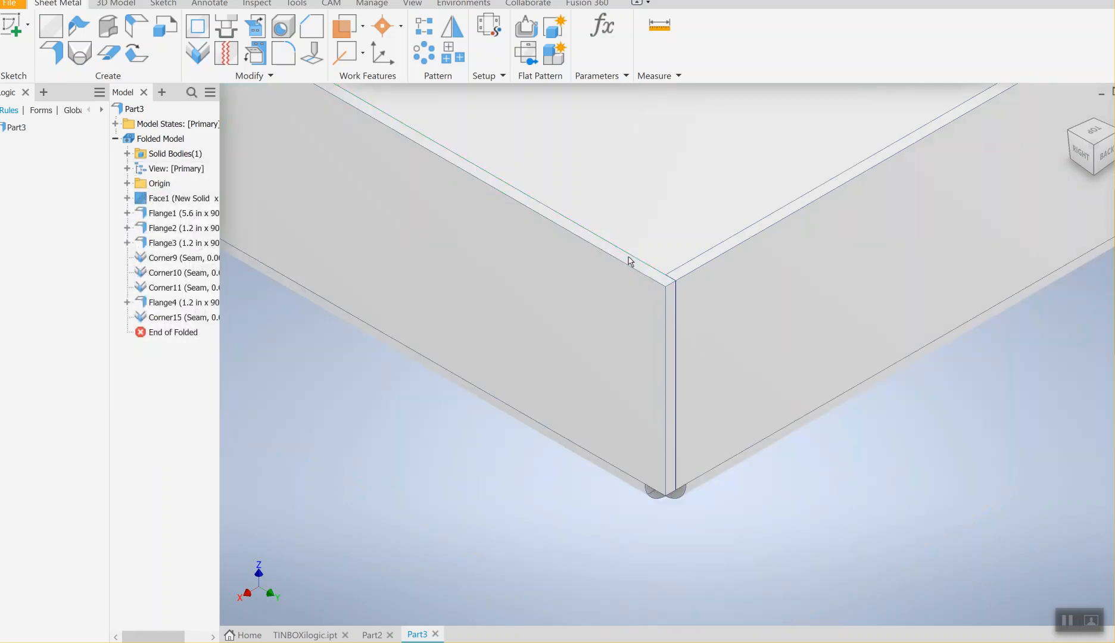
scroll(631, 260, up, 3)
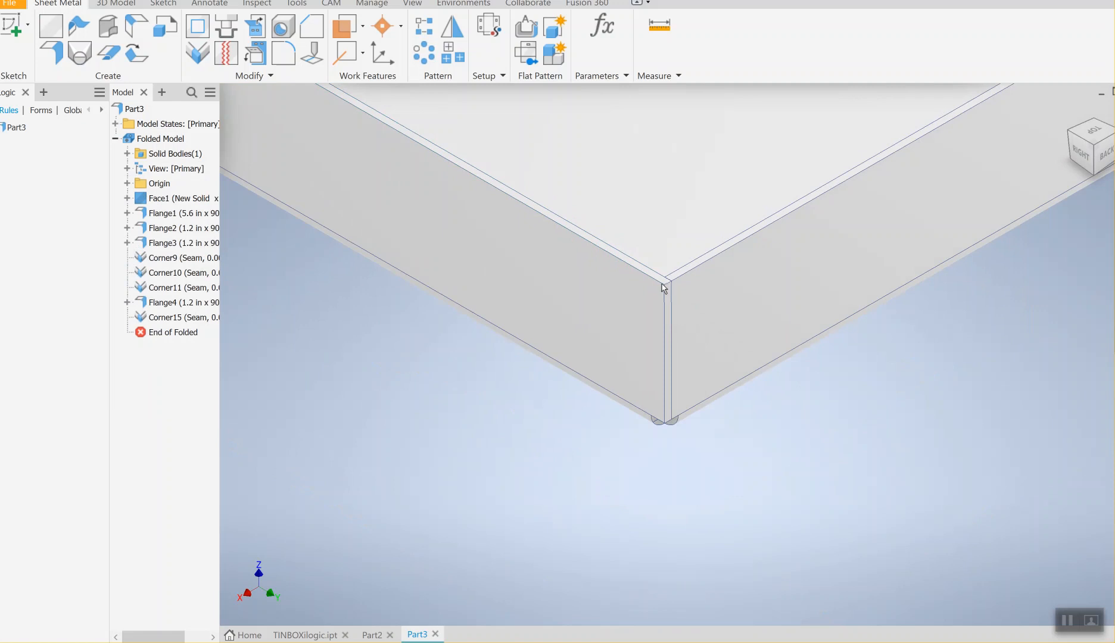
scroll(631, 281, up, 3)
middle_drag(483, 257, 511, 270)
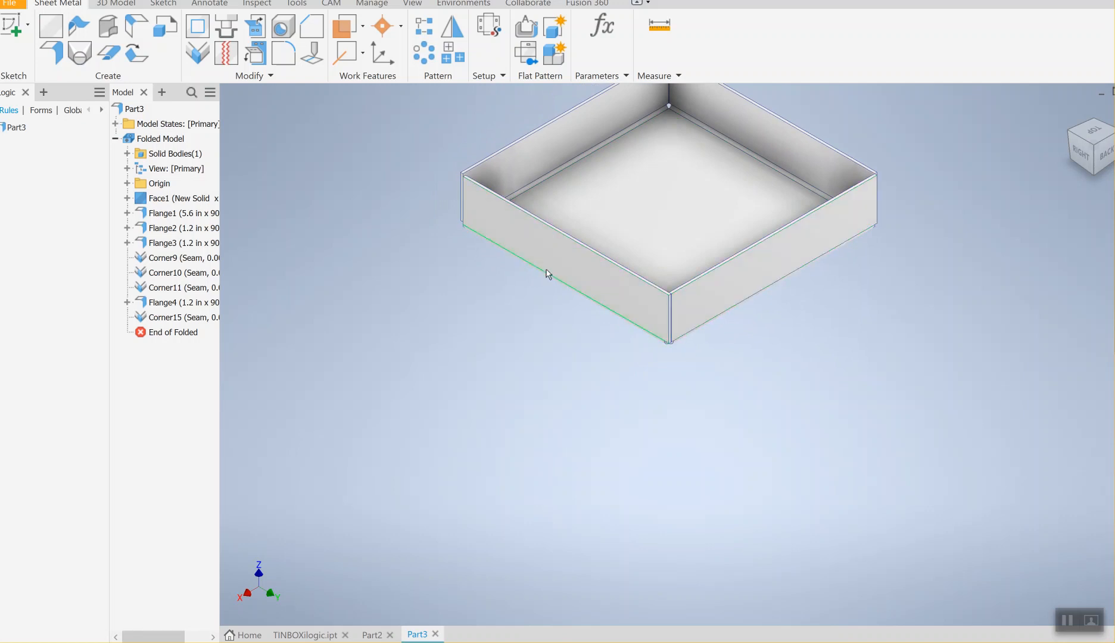
Create an overlapping Corner Seam between the front and right flanges' vertical edges using Maximum Gap Distance, with an overlap of 1.0 and a gap of .001
drag(1089, 151, 1103, 160)
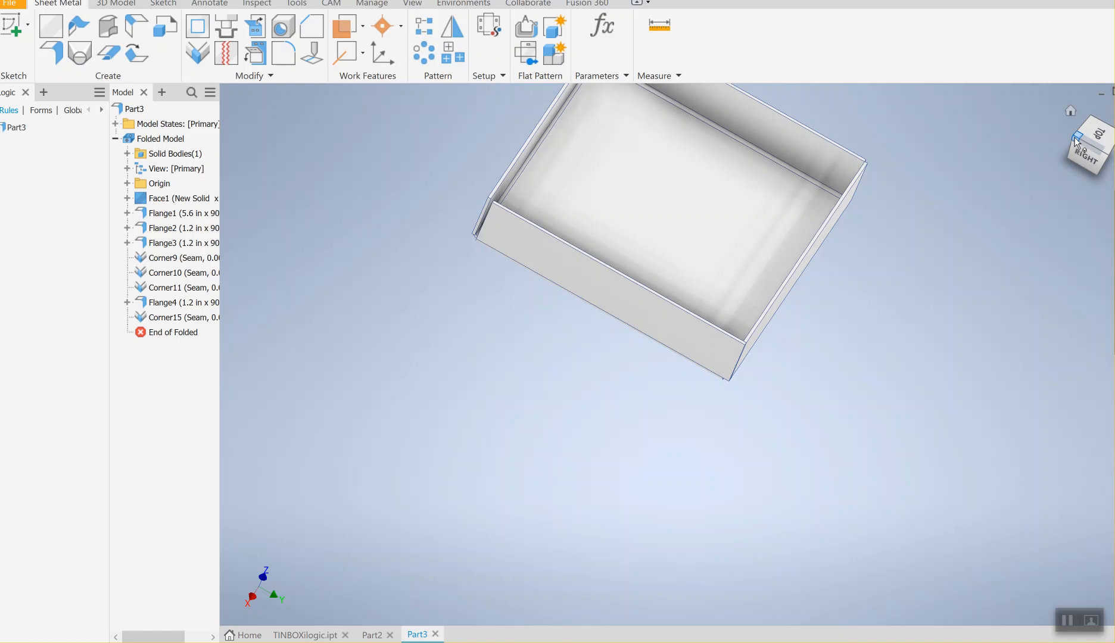
click(1077, 141)
scroll(703, 463, up, 5)
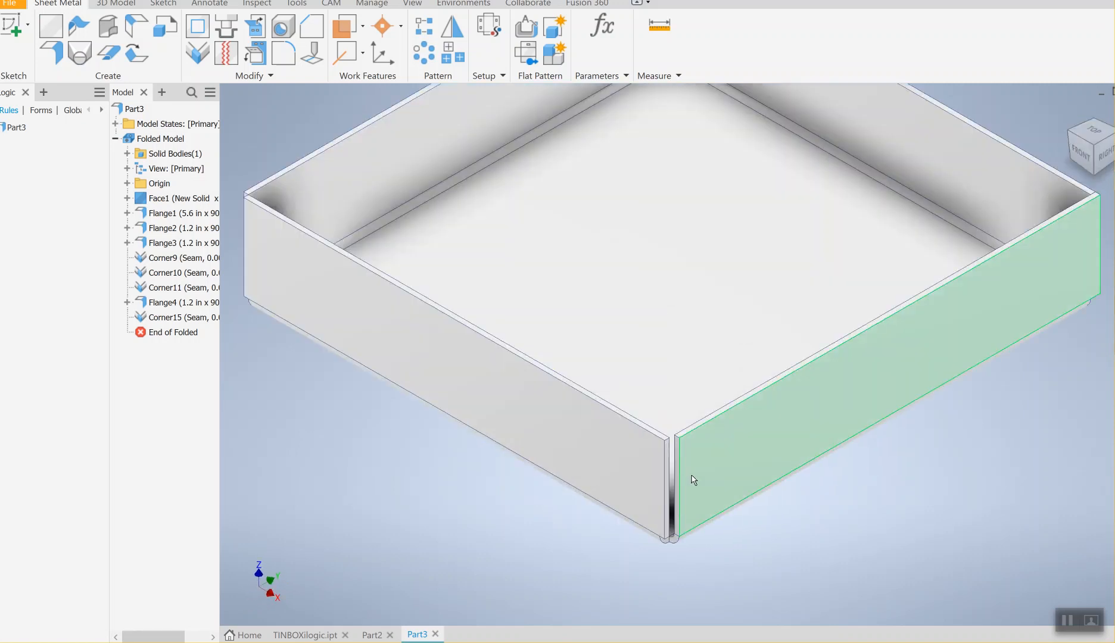
middle_drag(665, 414, 724, 371)
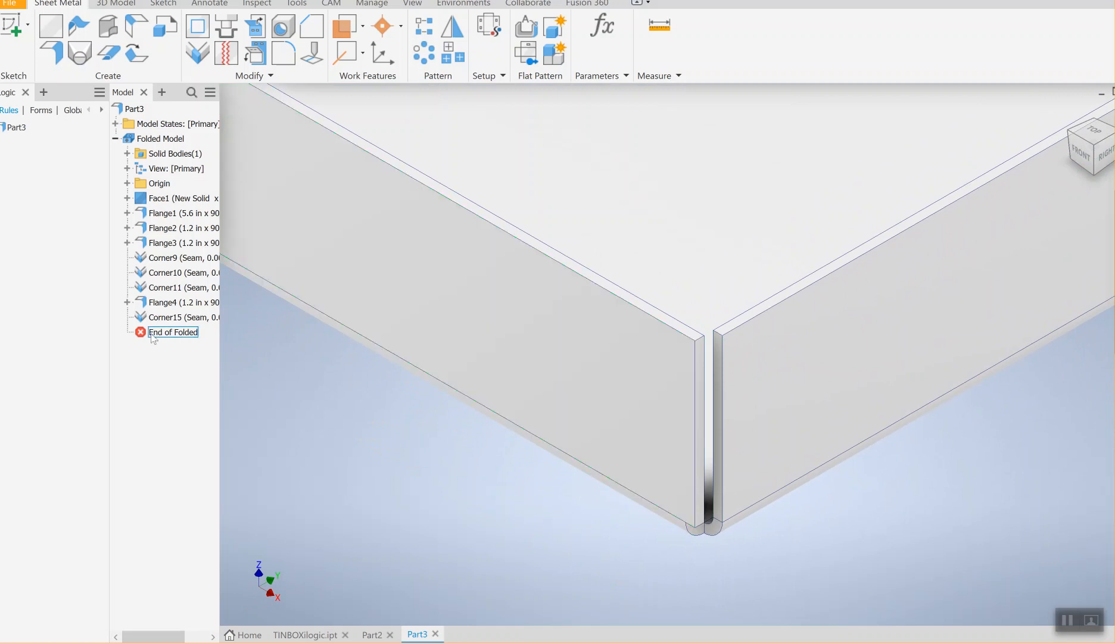
click(200, 54)
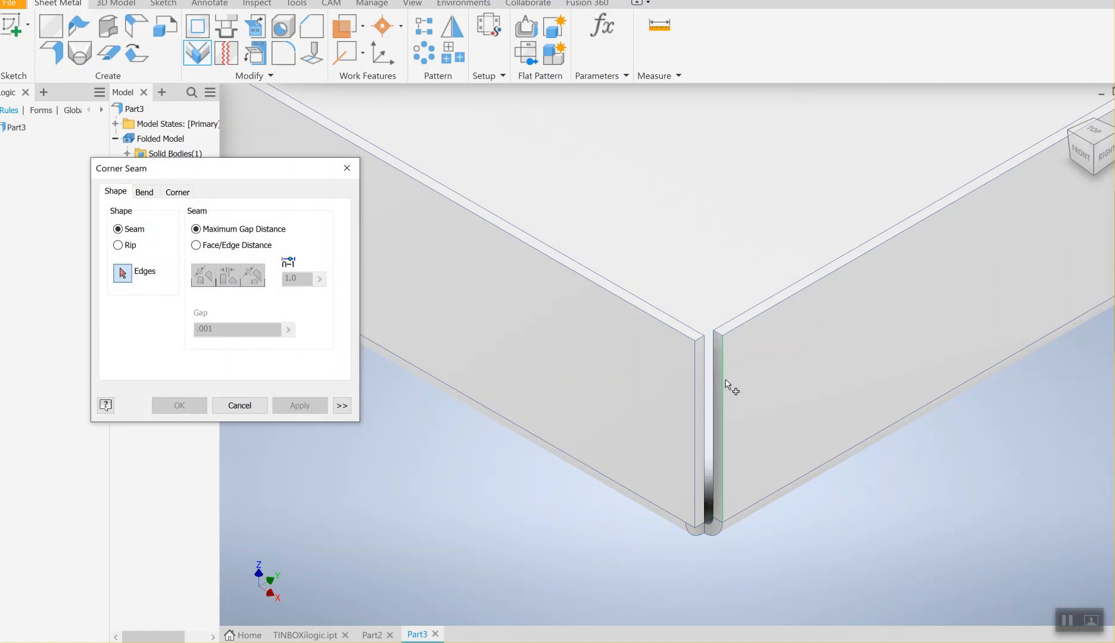
click(708, 388)
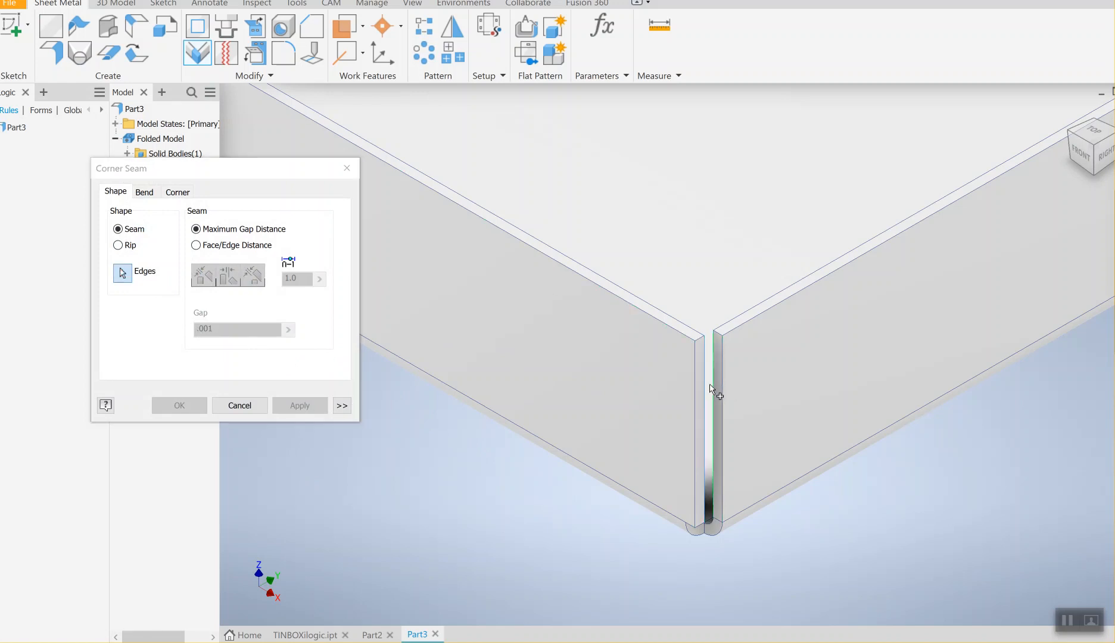
click(722, 389)
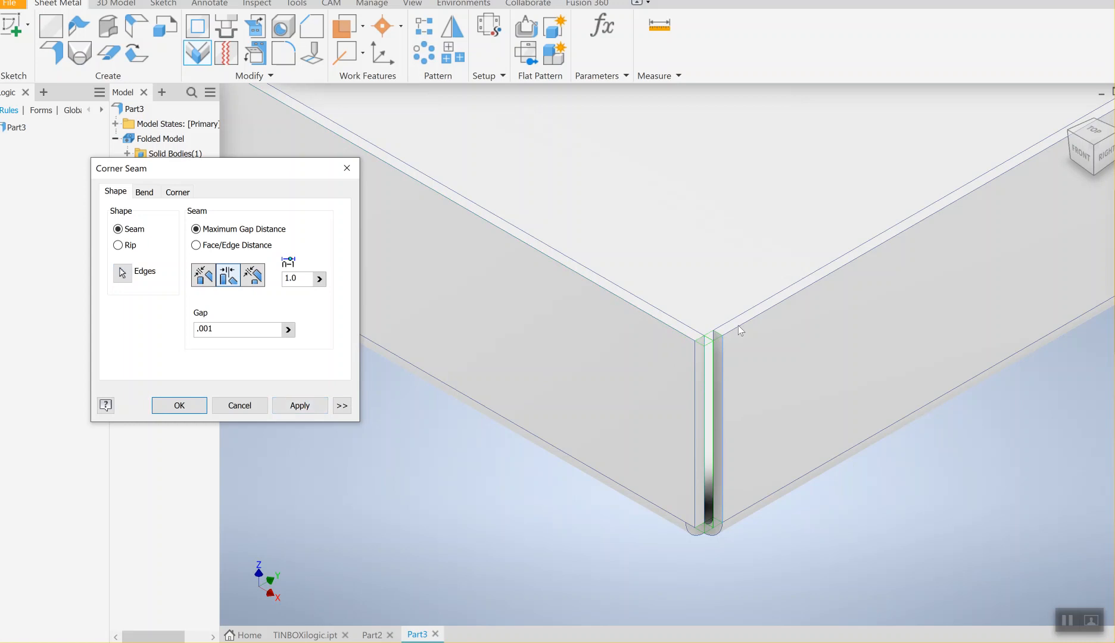
scroll(722, 344, up, 3)
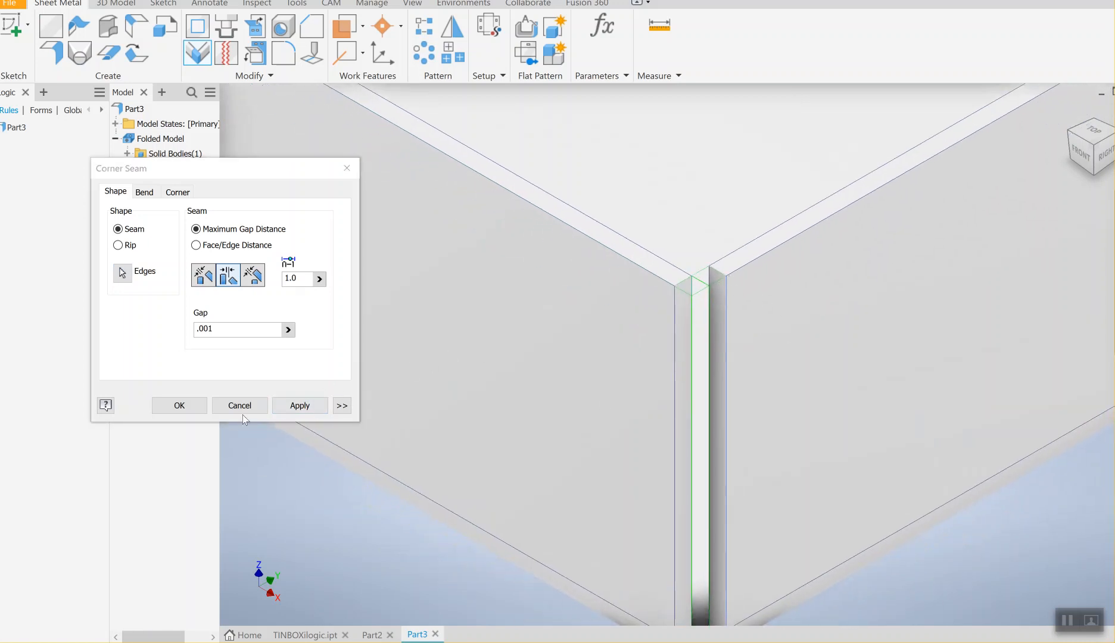
click(295, 406)
scroll(612, 411, down, 5)
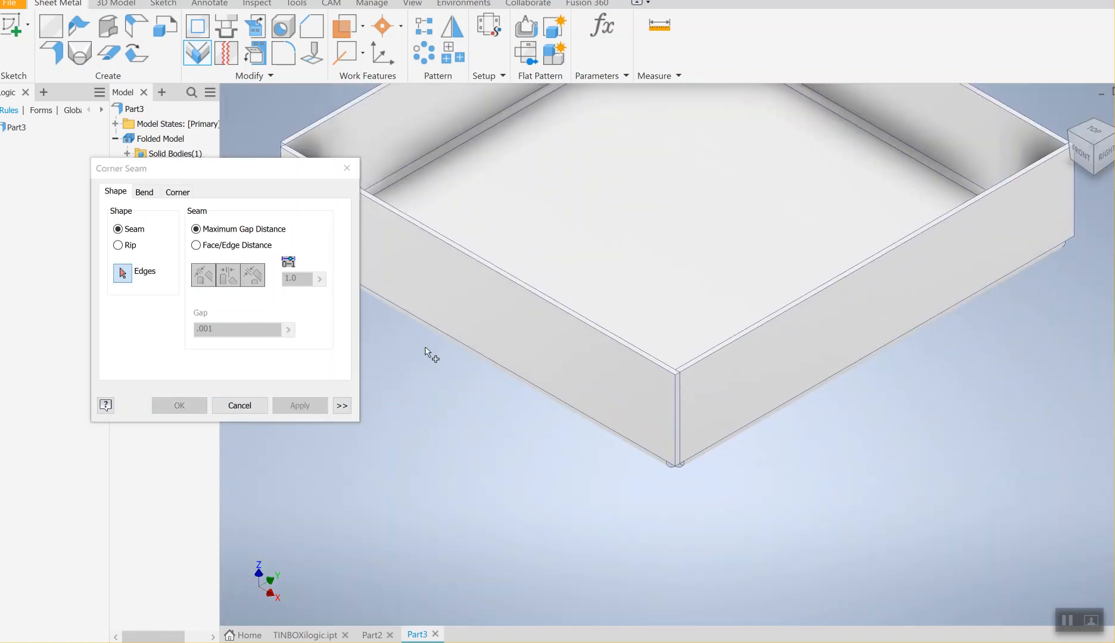
click(344, 169)
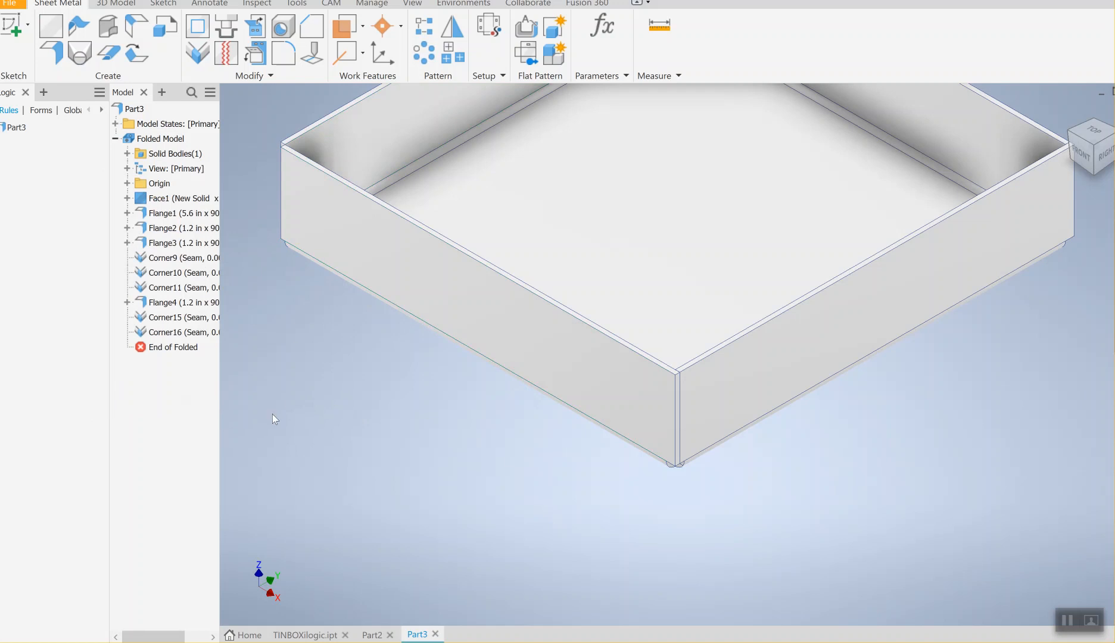
Delete the existing corner seam Corner10 at the corner between the left and front flanges
drag(1088, 167, 1066, 164)
click(1079, 155)
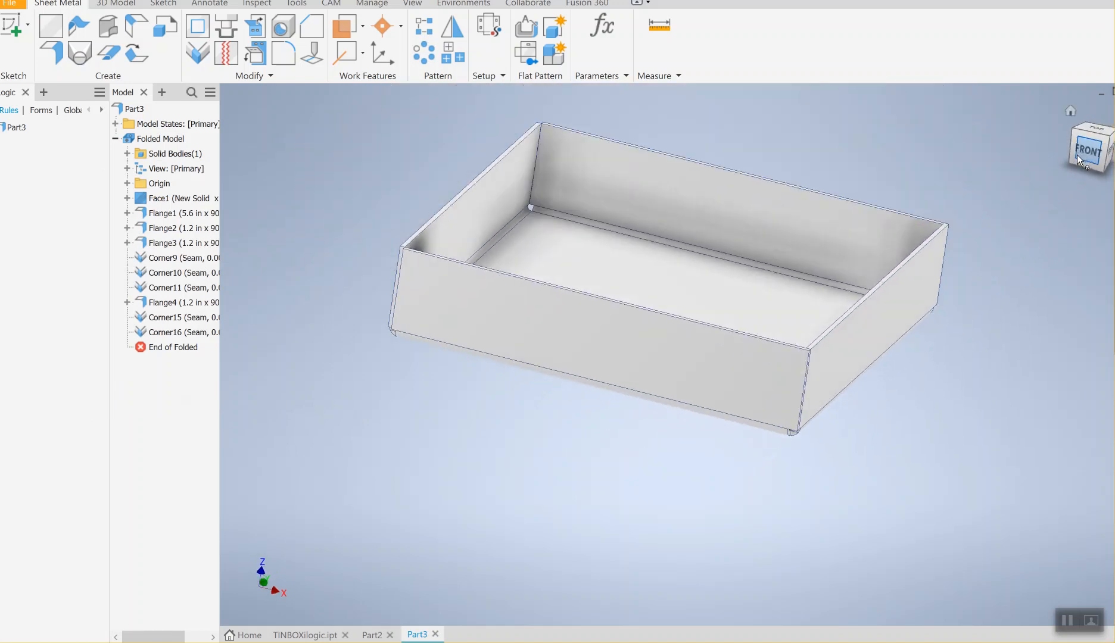
click(1079, 145)
click(1093, 150)
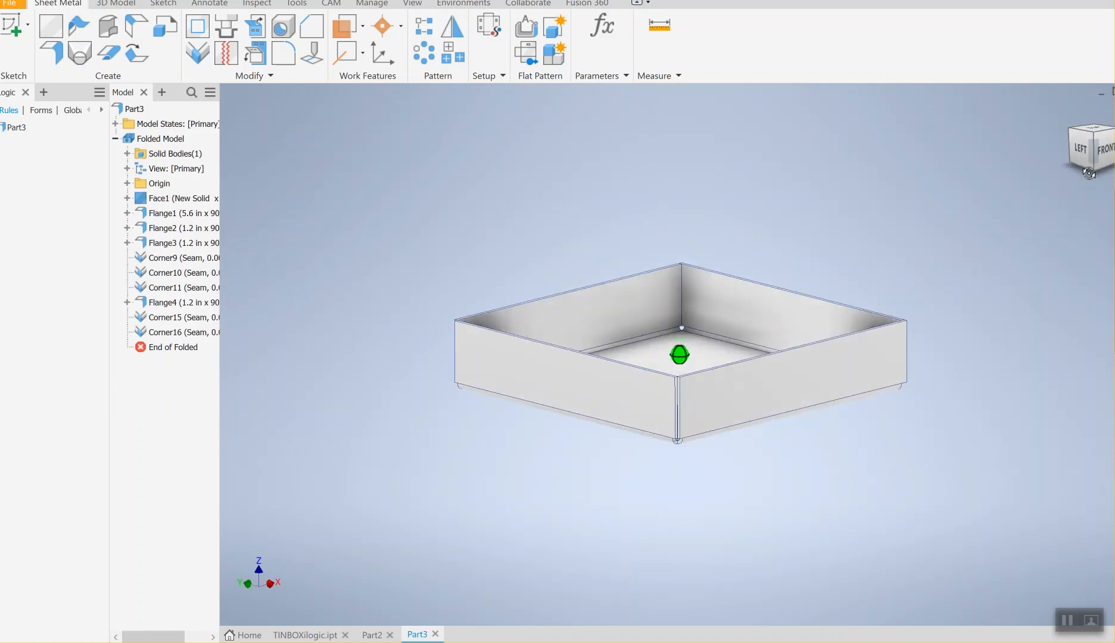
scroll(715, 453, up, 5)
middle_drag(697, 452, 690, 289)
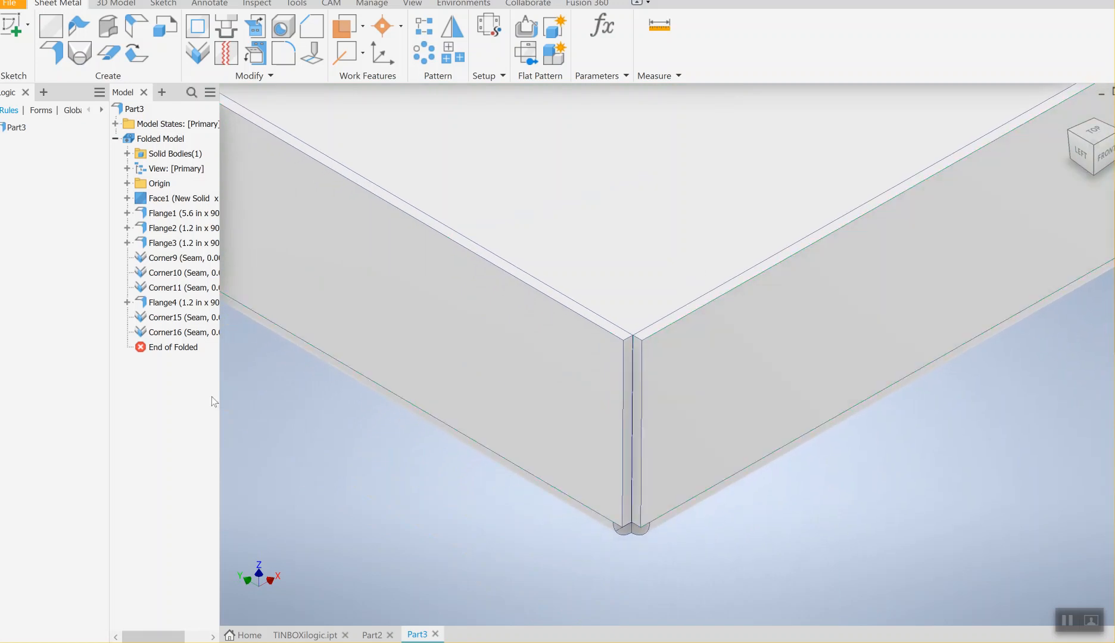
click(143, 275)
right_click(143, 275)
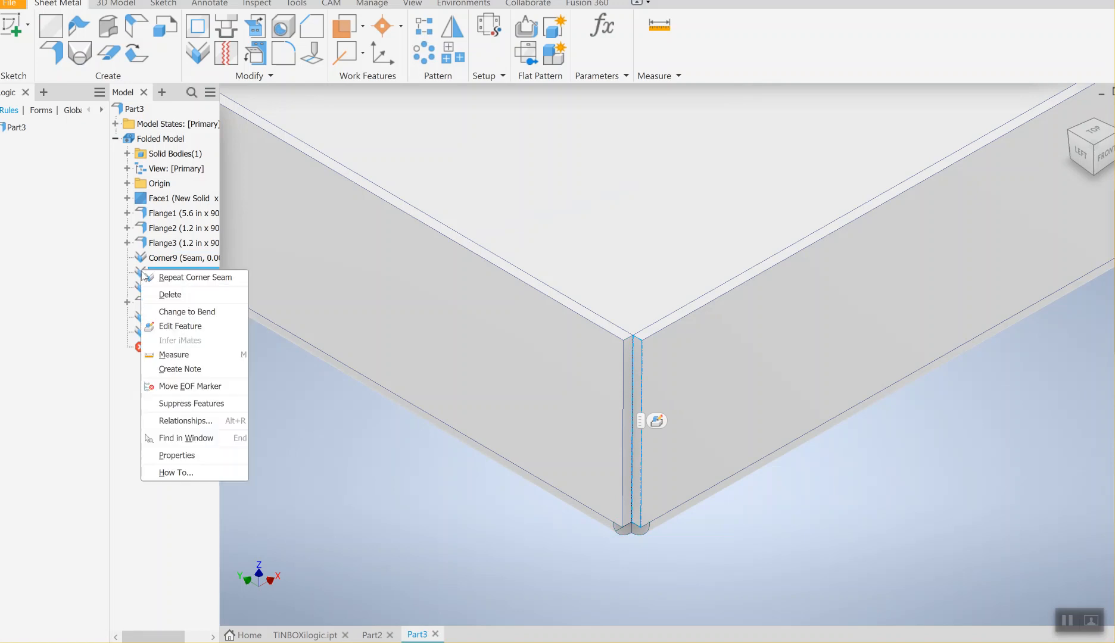
click(177, 300)
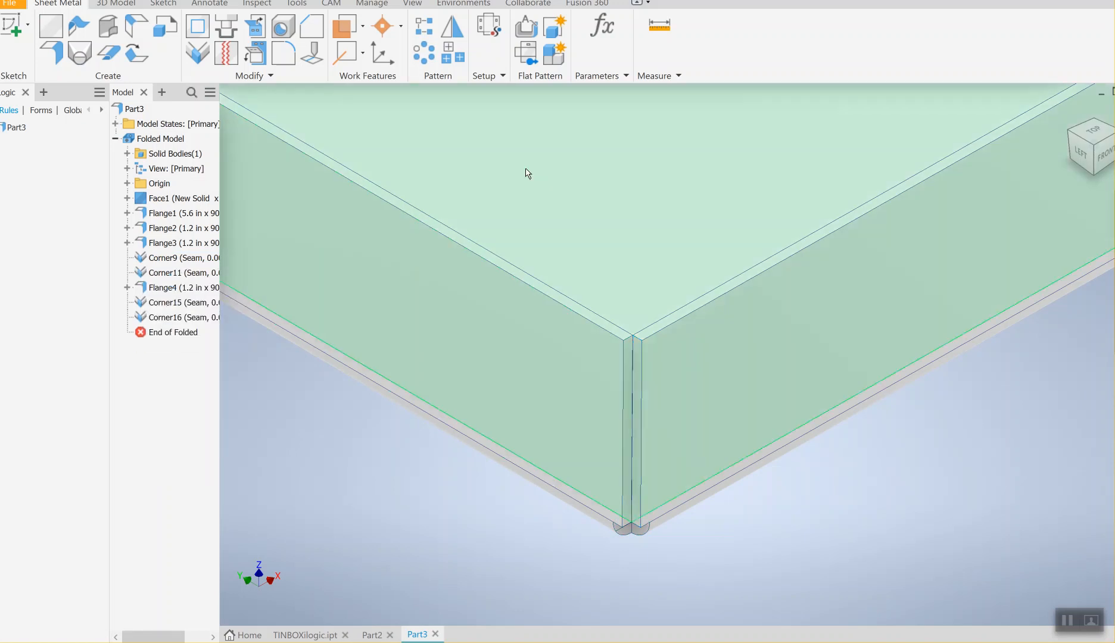
Create an overlapping Corner Seam between the left and front flanges' vertical edges using Maximum Gap Distance, with an overlap of 1.0 and a gap of .001
click(198, 54)
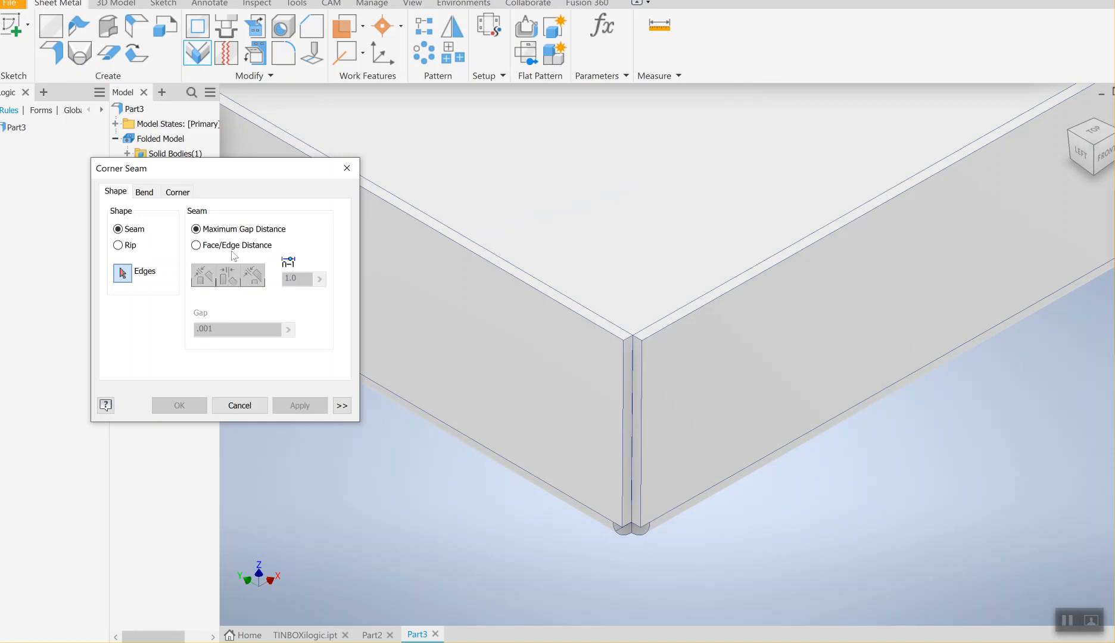
click(646, 378)
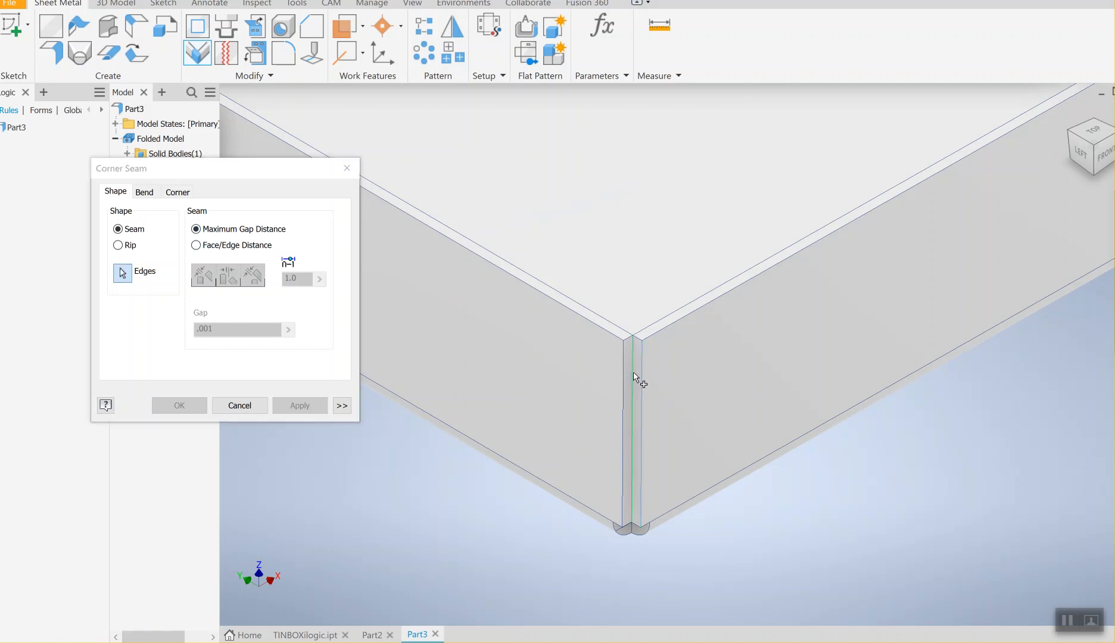
scroll(633, 371, up, 5)
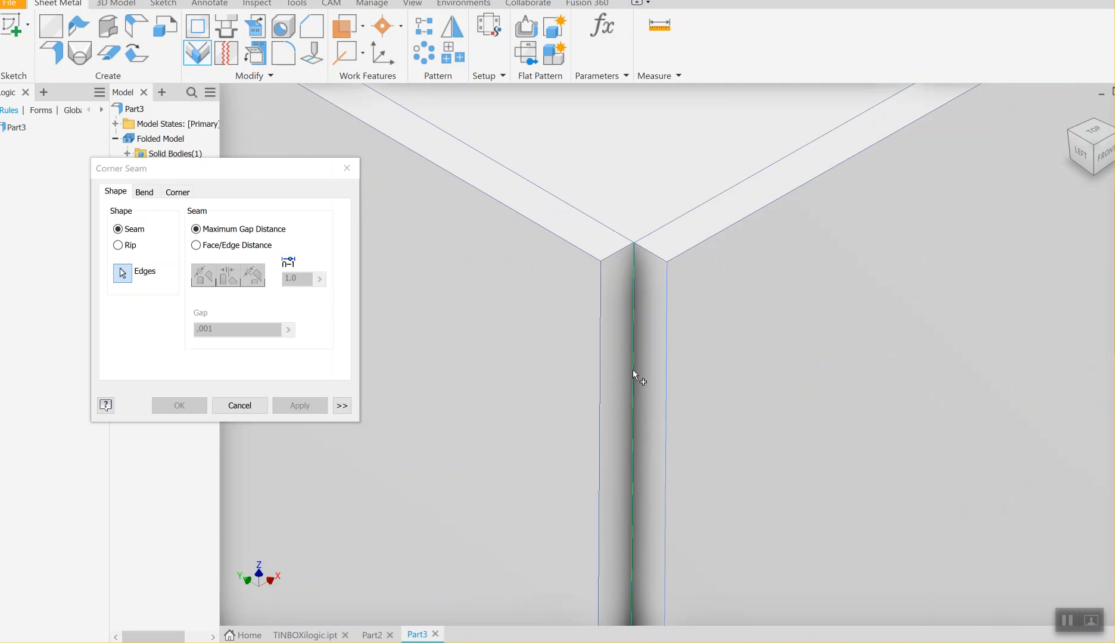
click(630, 369)
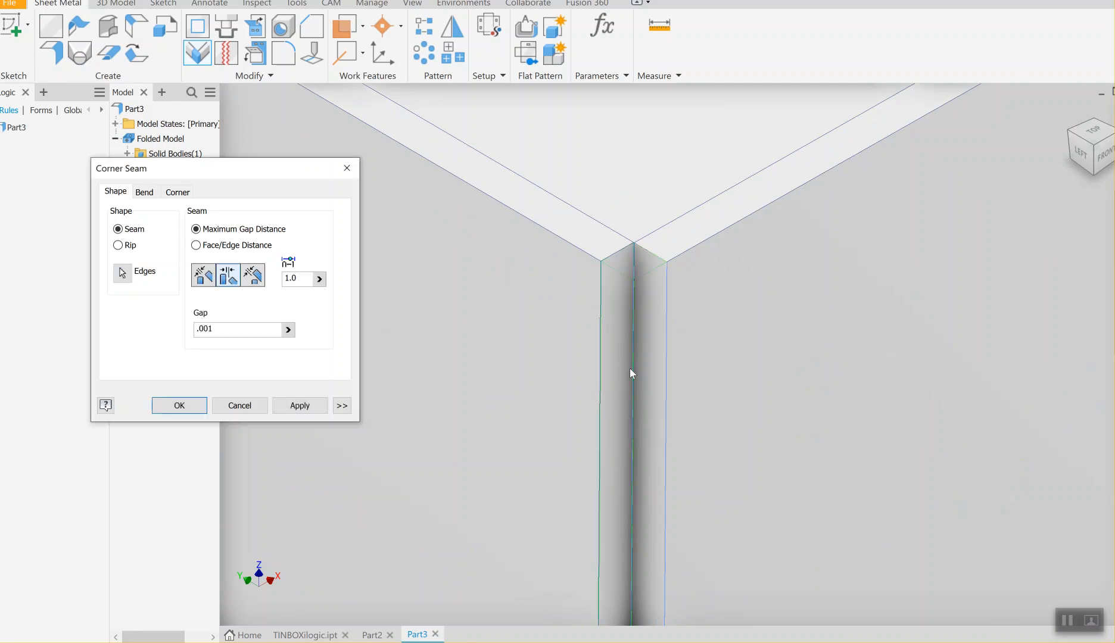
click(302, 407)
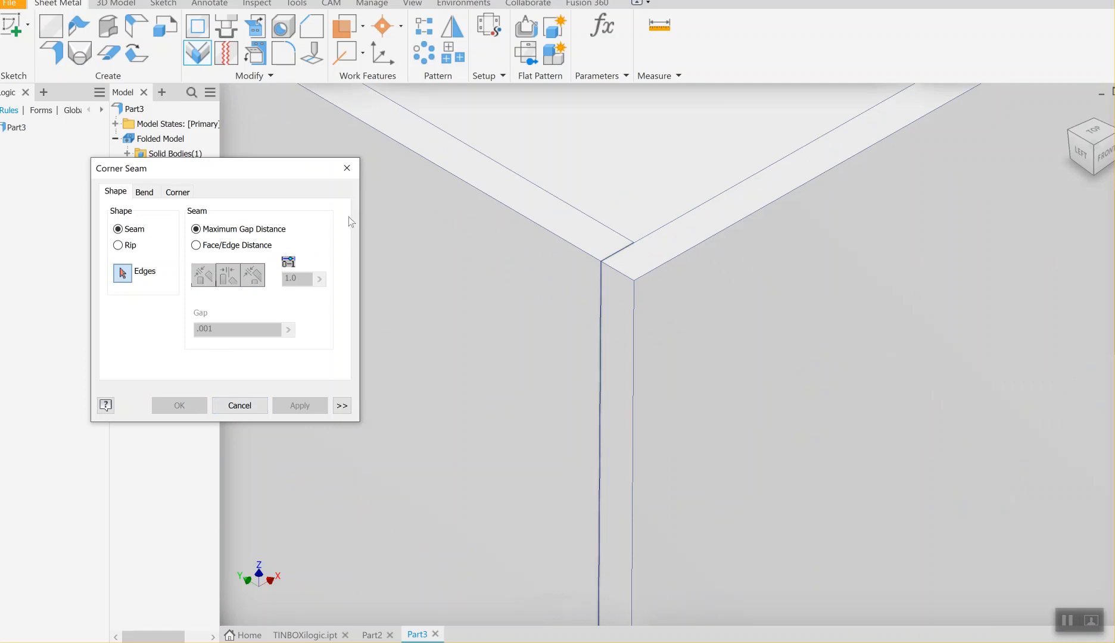
click(347, 168)
Delete the existing corner seam Corner11 at the corner between the back and left flanges
scroll(614, 346, up, 5)
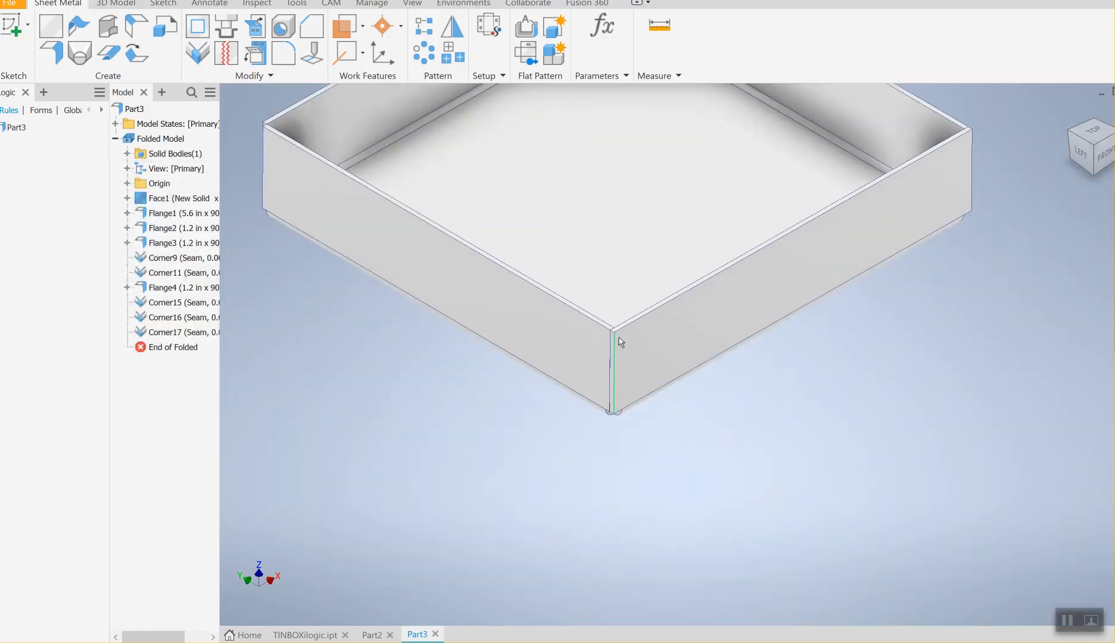
scroll(618, 337, up, 3)
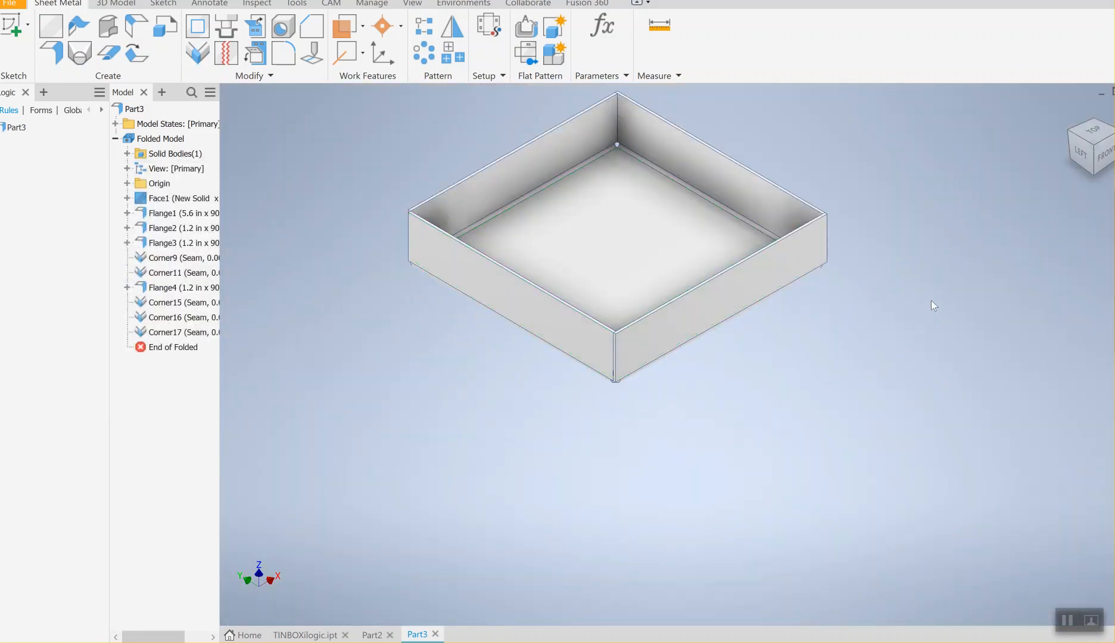
click(1077, 153)
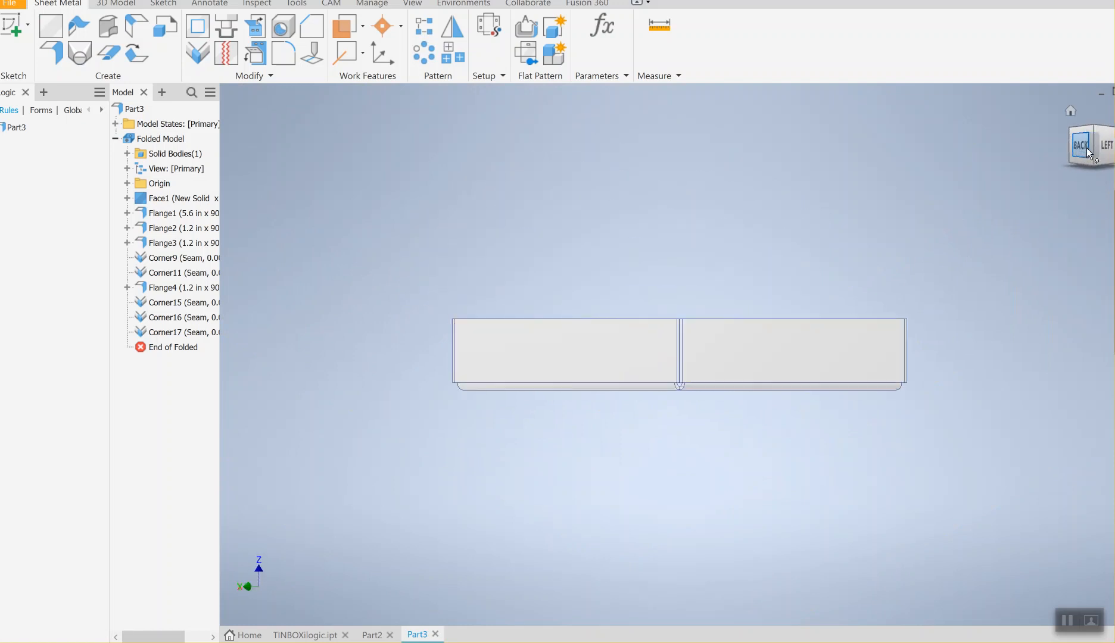
drag(1092, 152, 1088, 192)
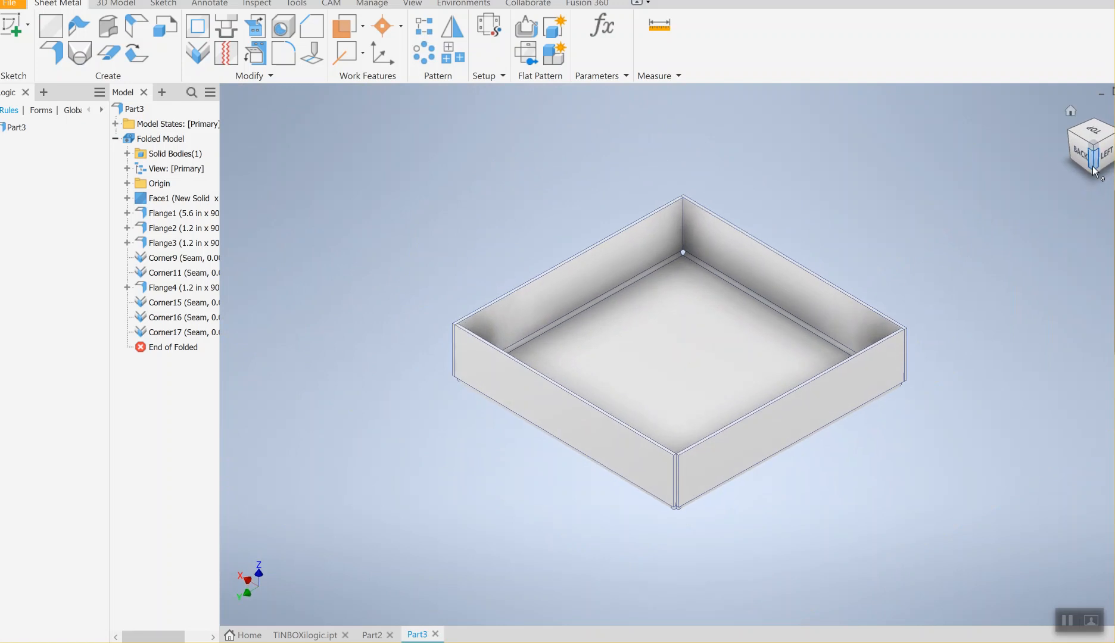
middle_drag(909, 323, 814, 239)
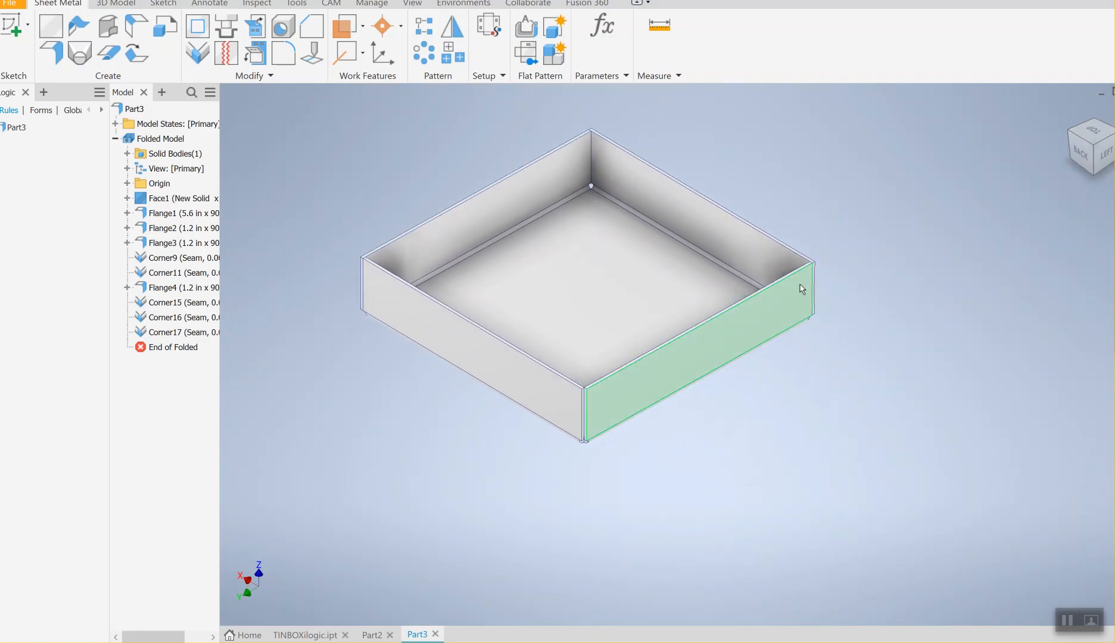
scroll(584, 390, up, 5)
middle_drag(647, 355, 691, 288)
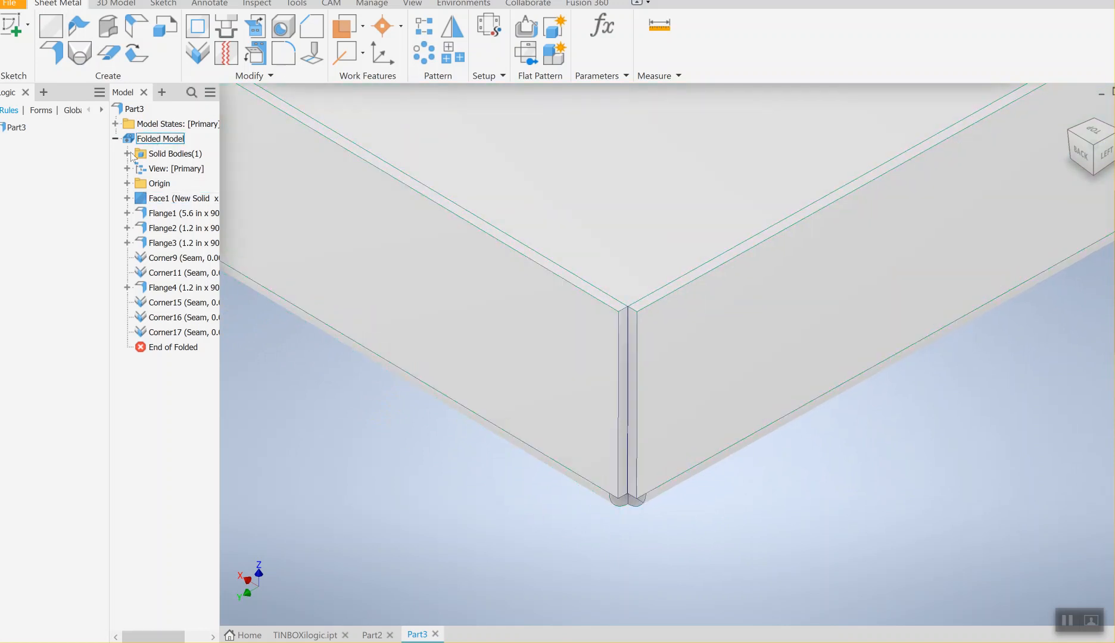
right_click(143, 276)
click(166, 296)
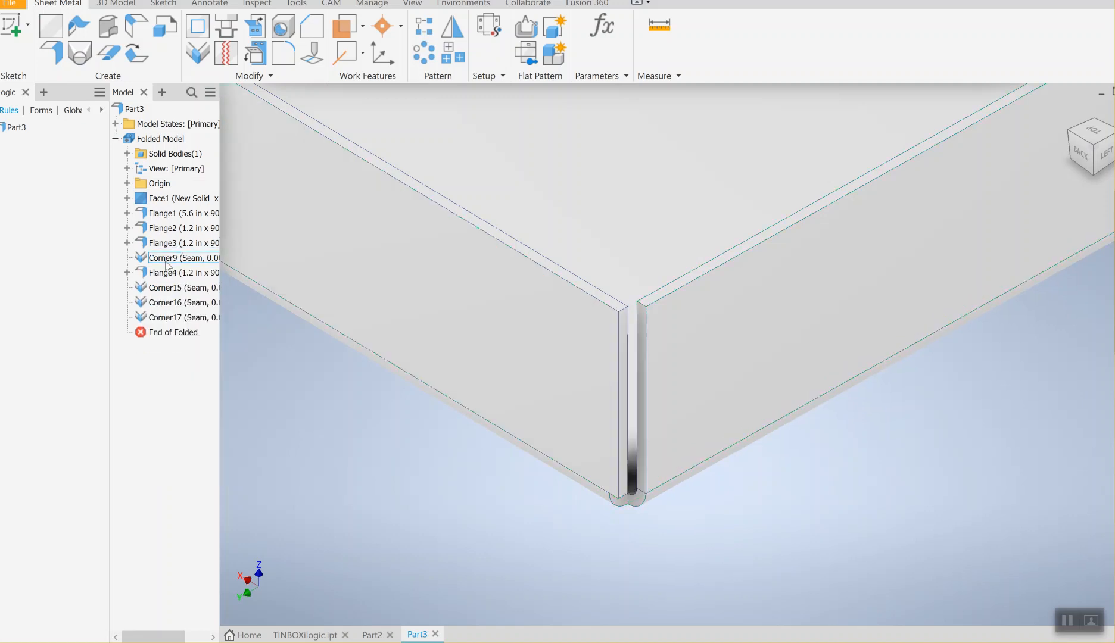
Create an overlapping Corner Seam between the back and left flanges' vertical edges using Maximum Gap Distance, with an overlap of 1.0 and a gap of .001
click(196, 60)
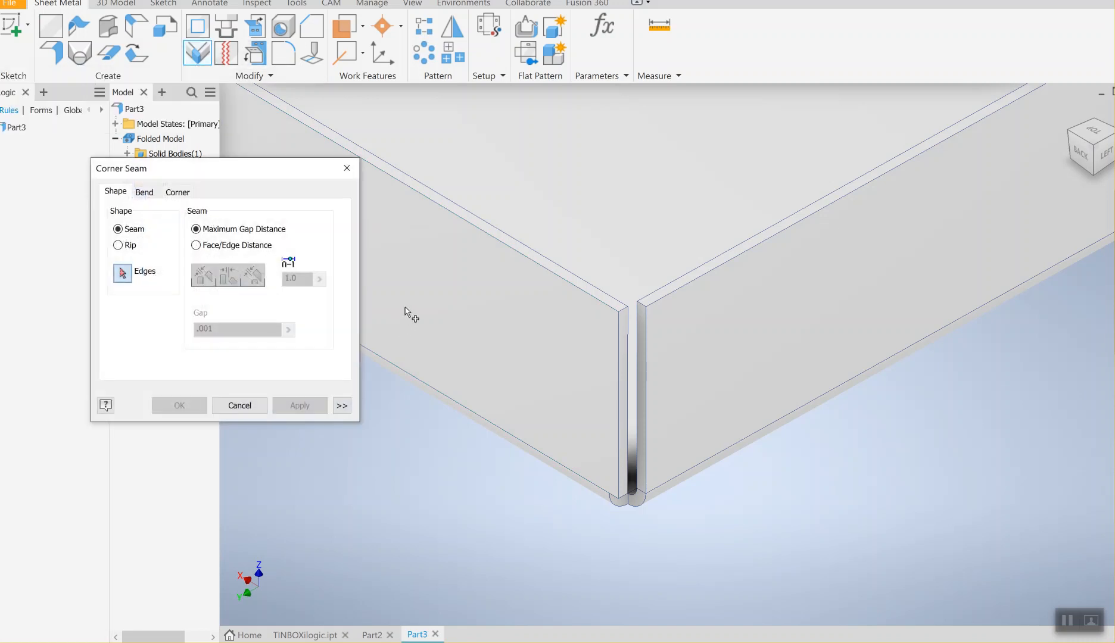
click(633, 394)
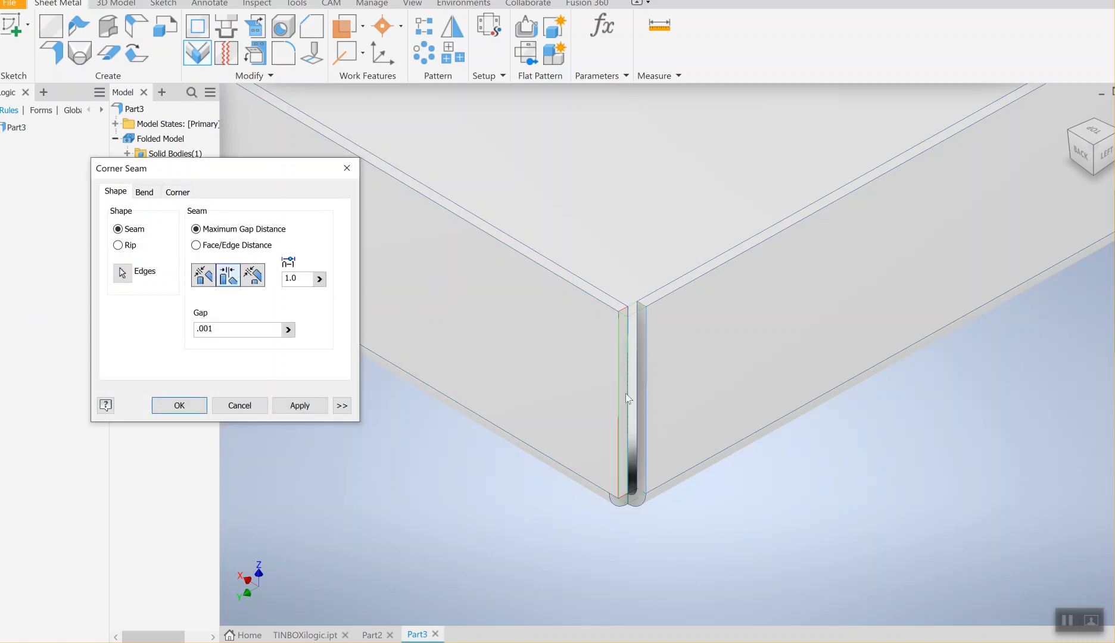
click(312, 406)
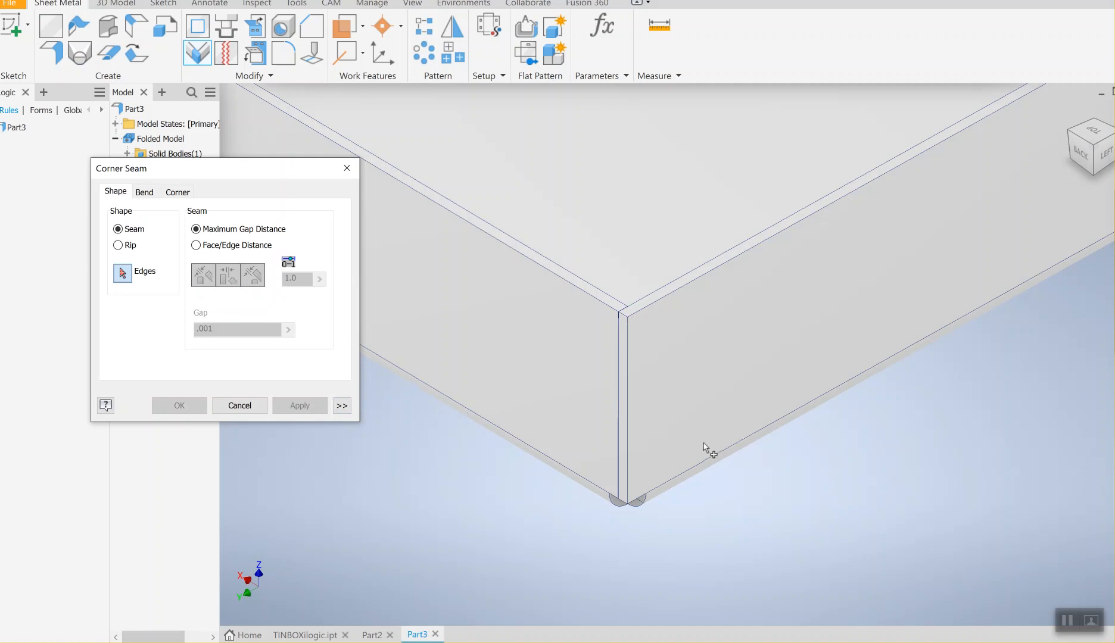
click(348, 169)
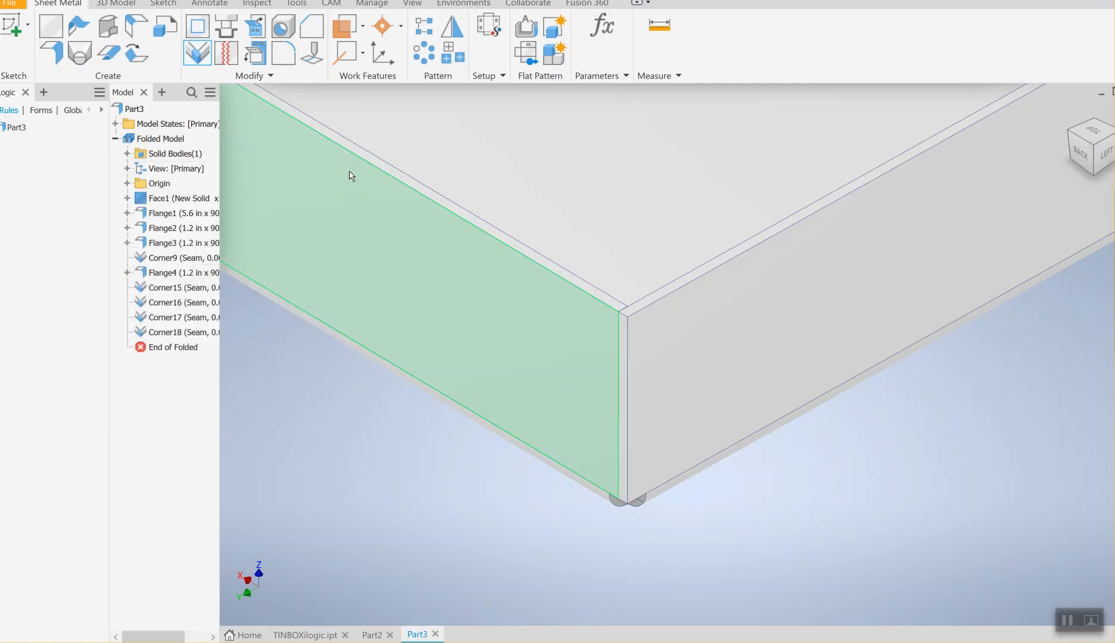
scroll(778, 303, up, 3)
scroll(777, 304, down, 5)
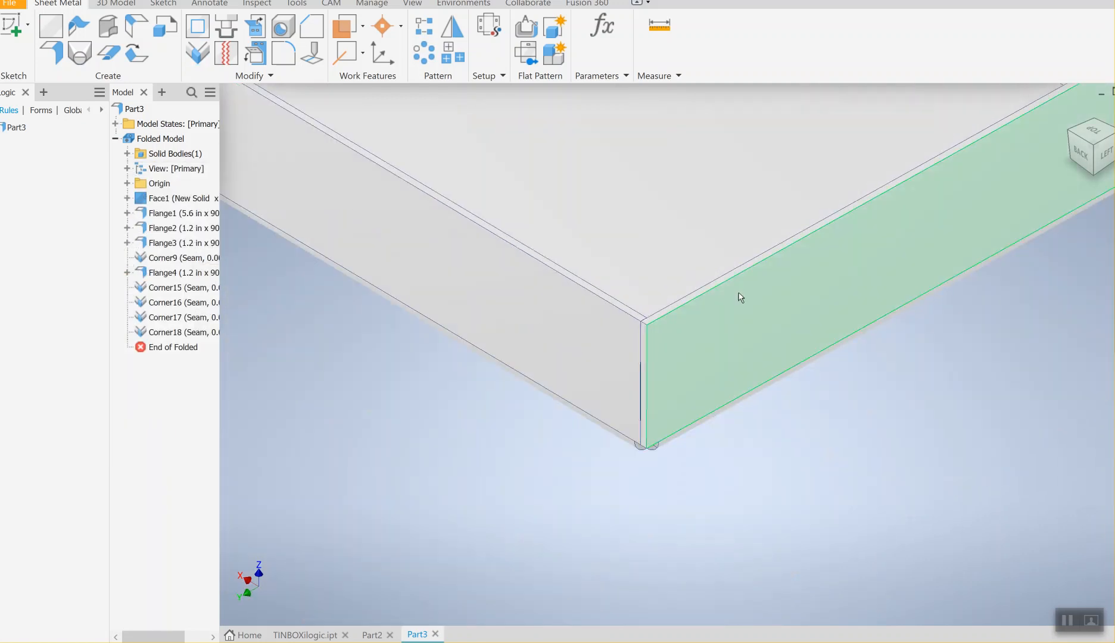
scroll(715, 298, down, 5)
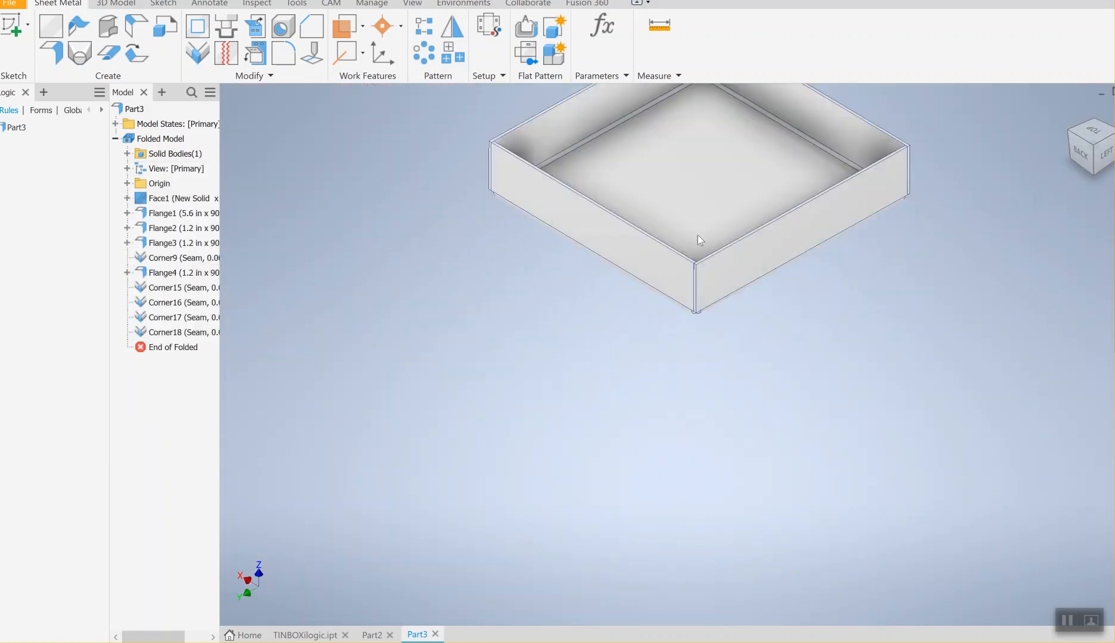
Examine the bend relief opening at the tray's inner corner and the overlapping seams at the outer corners
scroll(665, 243, up, 4)
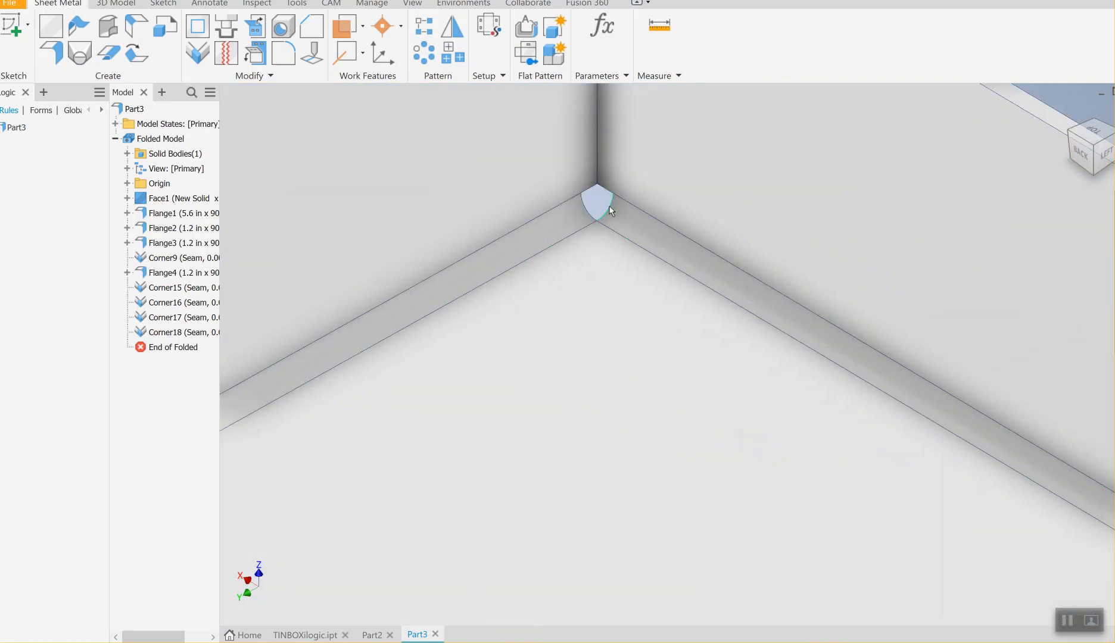
mouse_move(610, 210)
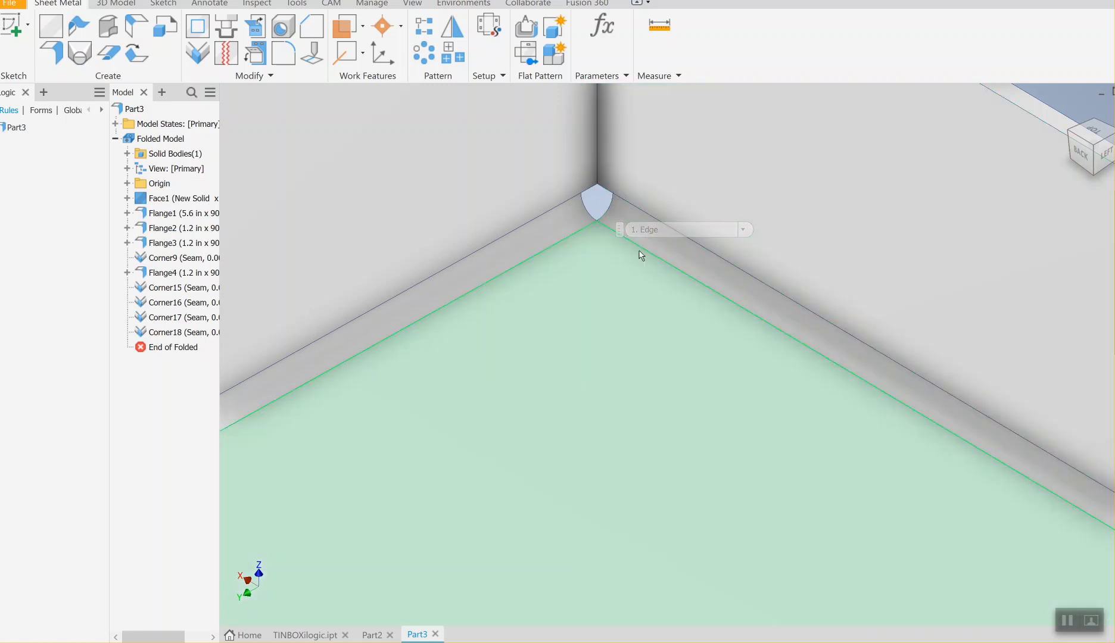
scroll(639, 233, down, 5)
middle_drag(633, 247, 668, 143)
middle_drag(659, 298, 710, 172)
middle_drag(685, 246, 710, 255)
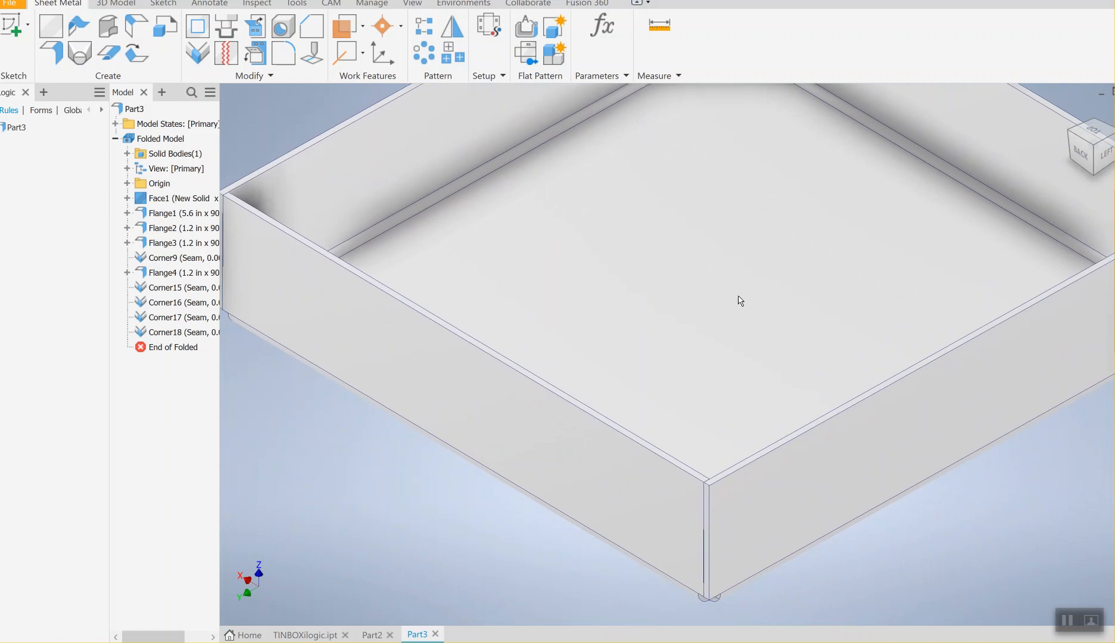
middle_drag(717, 313, 730, 240)
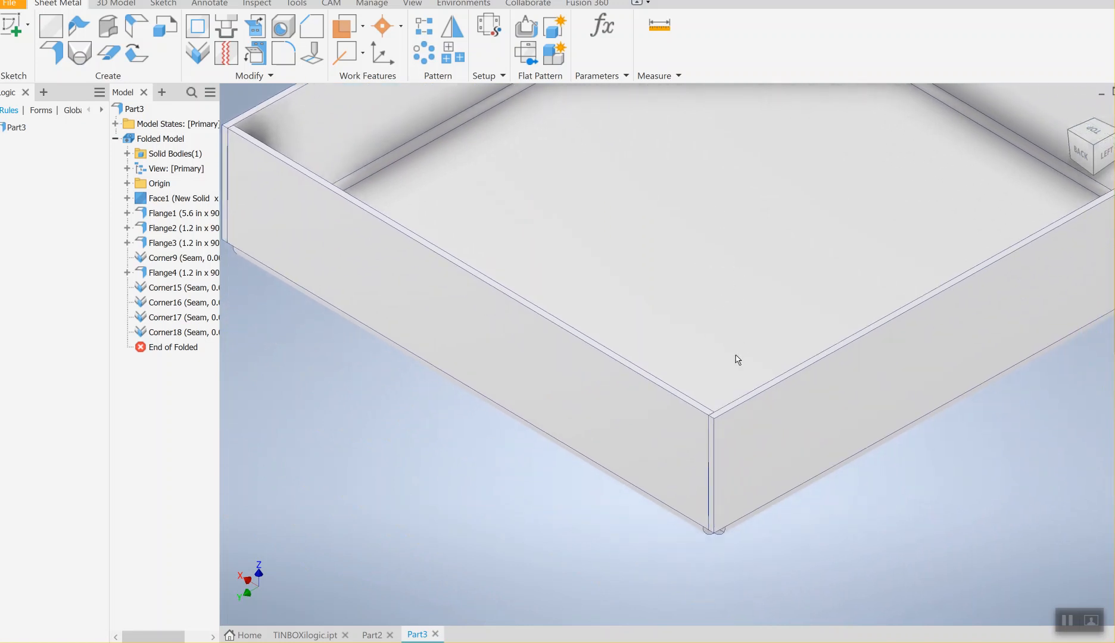
scroll(707, 361, down, 3)
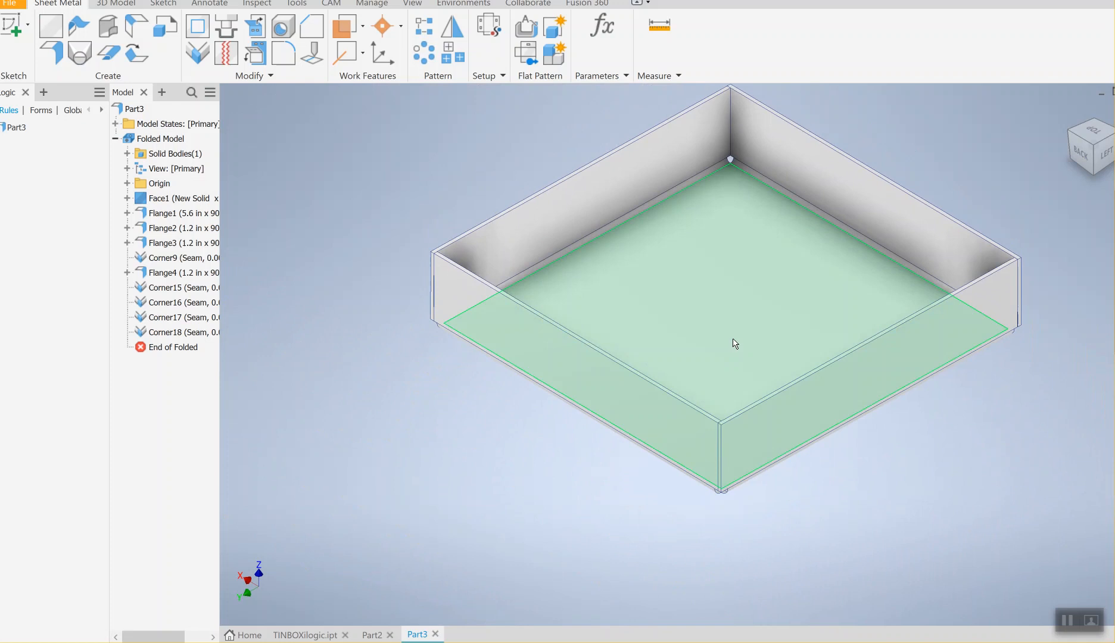
scroll(738, 311, down, 3)
middle_drag(737, 323, 682, 399)
scroll(685, 322, up, 4)
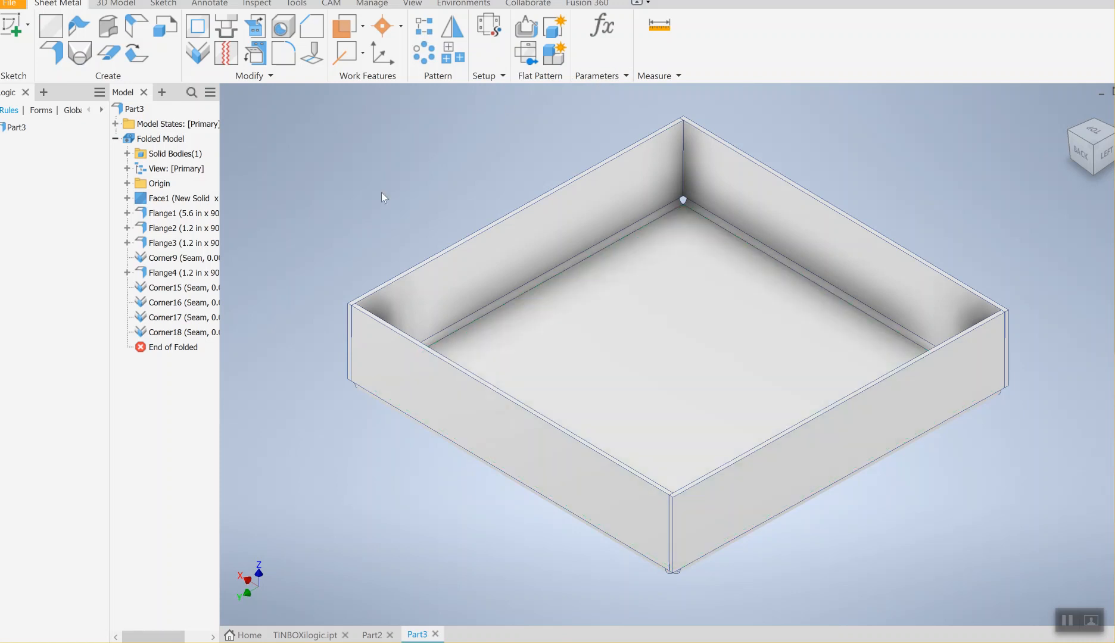
click(522, 271)
click(490, 157)
click(413, 5)
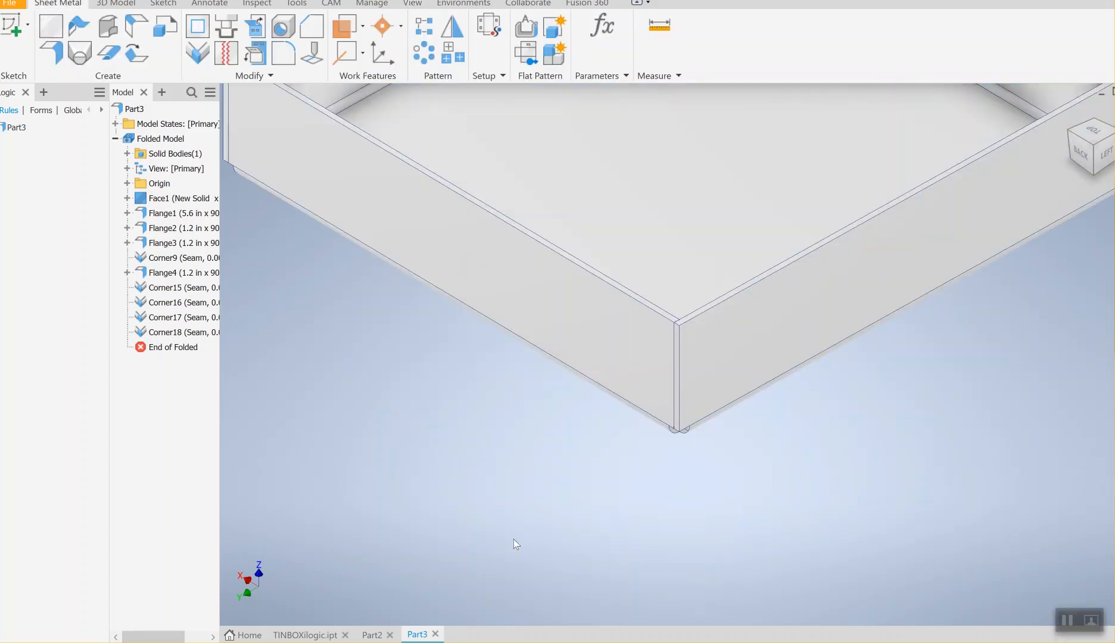
Create the flat pattern of the four-flange tray and return to the folded part
scroll(671, 339, down, 5)
middle_drag(674, 354, 663, 384)
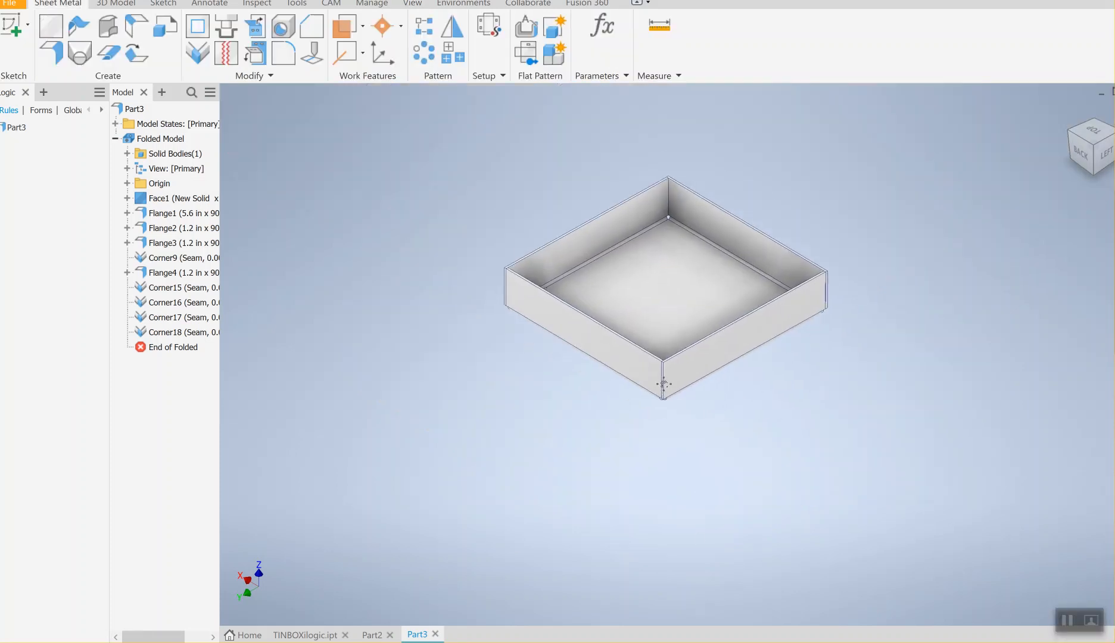
scroll(661, 381, up, 4)
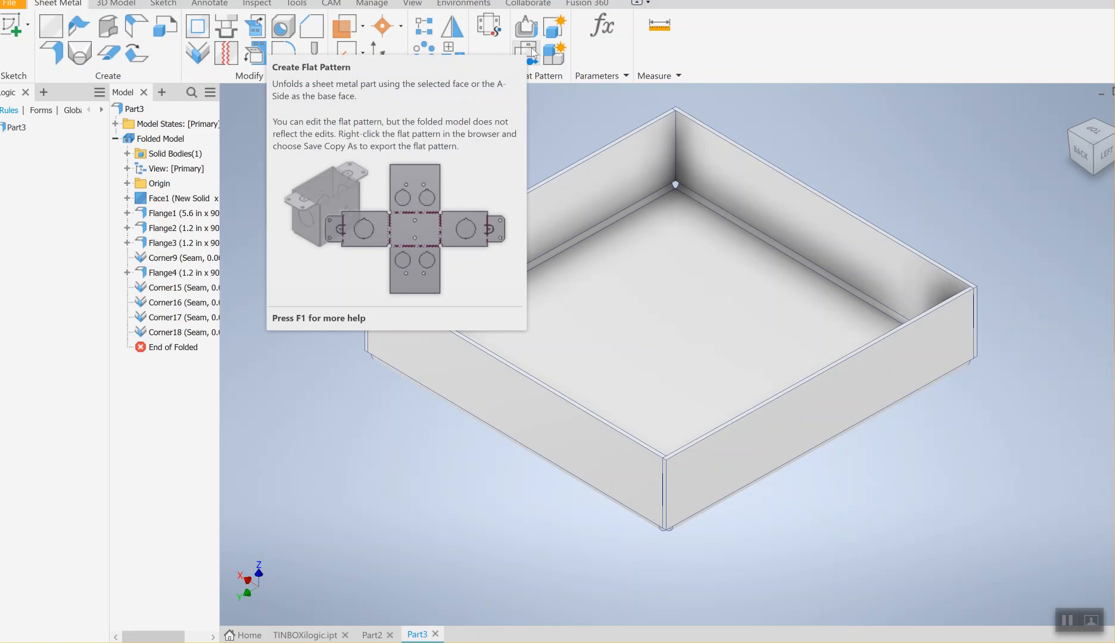
click(532, 53)
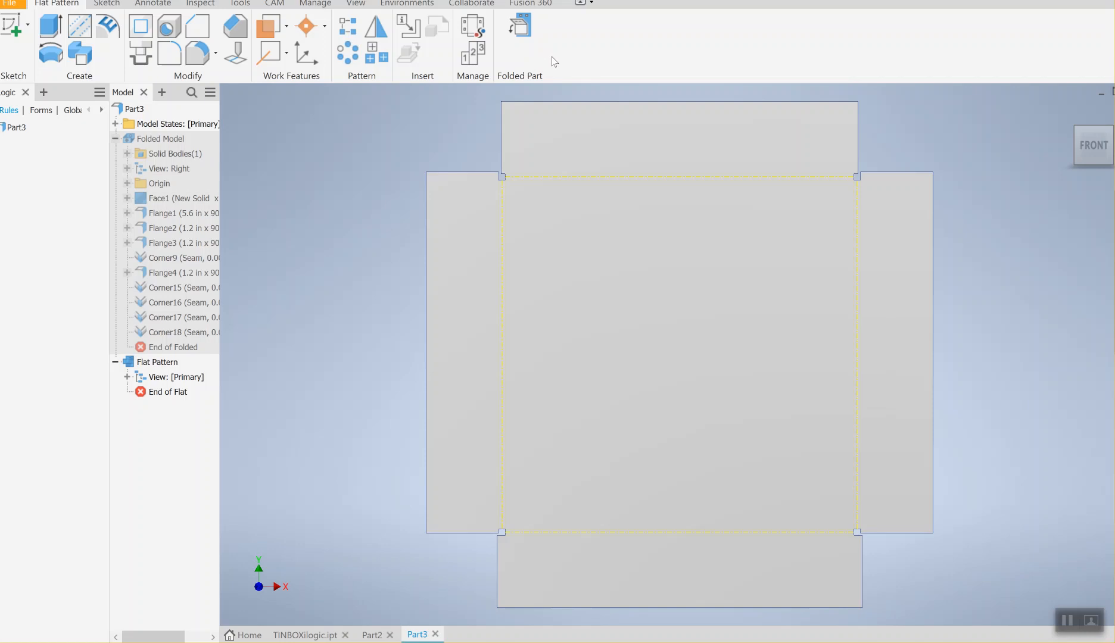
click(519, 26)
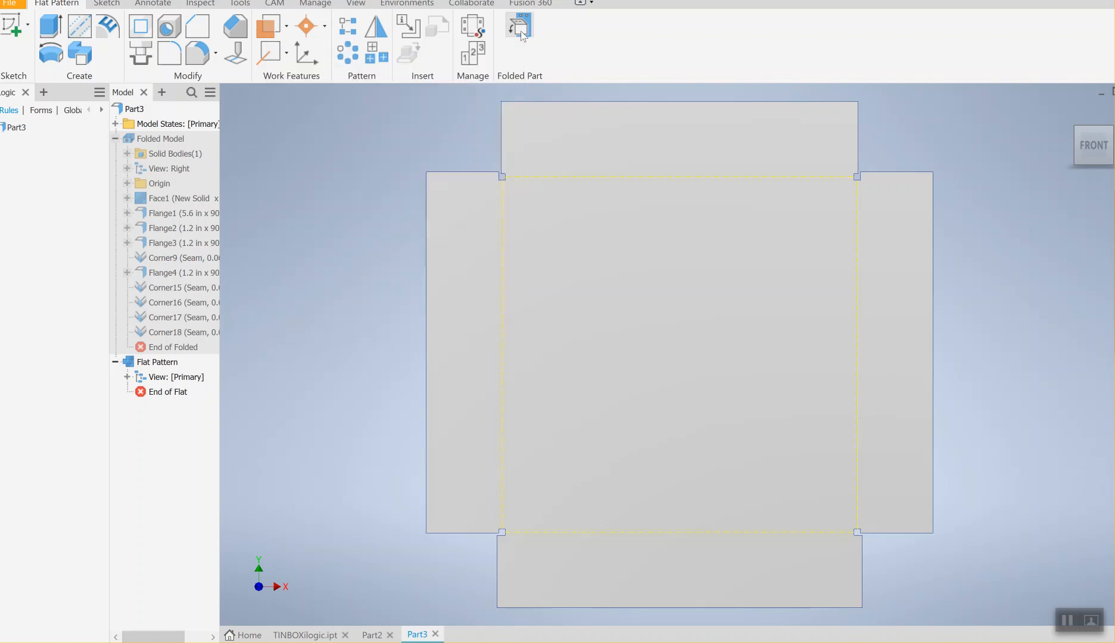